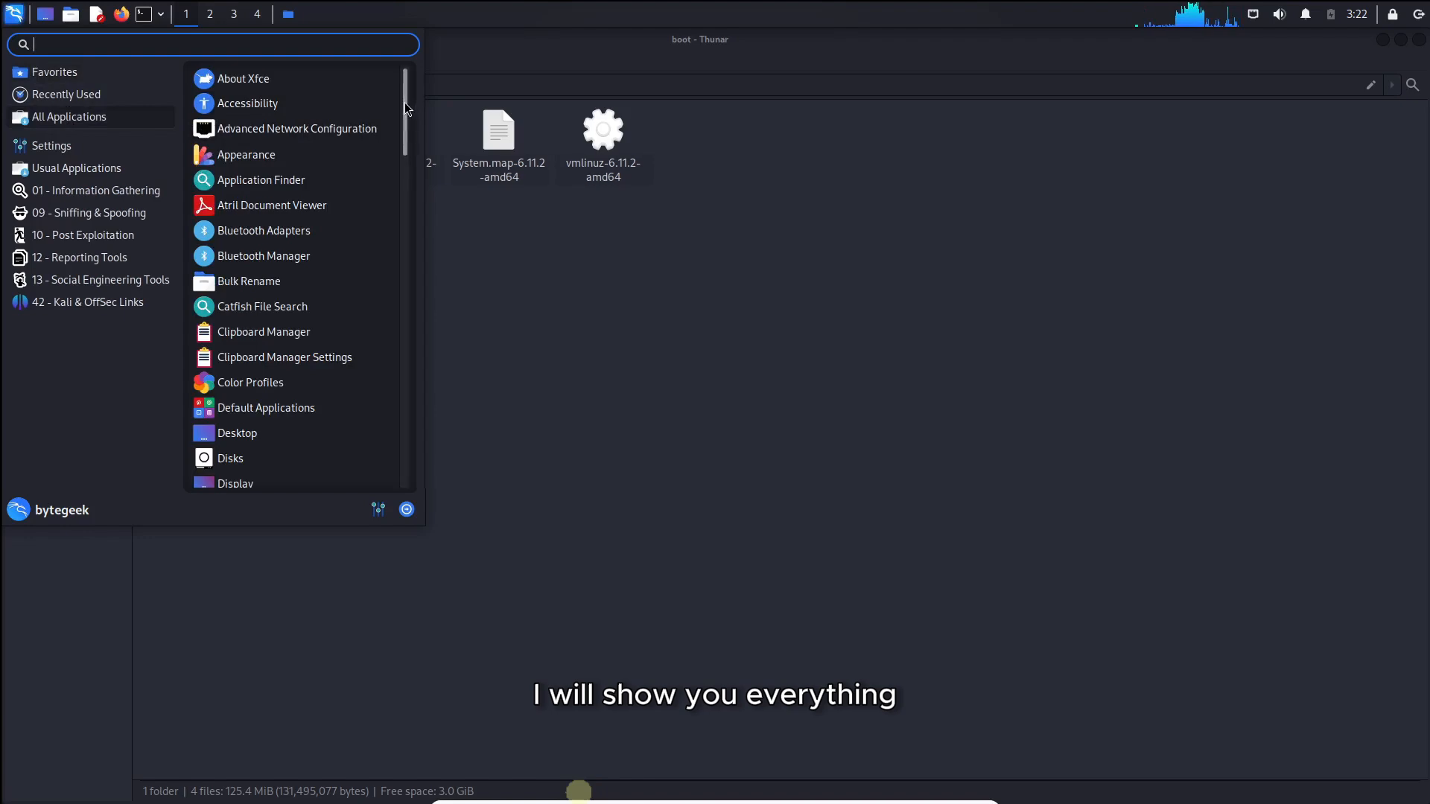
Launch netcat from the Information Gathering category of the applications menu.
scroll(405, 105, down, 3)
click(171, 192)
click(276, 81)
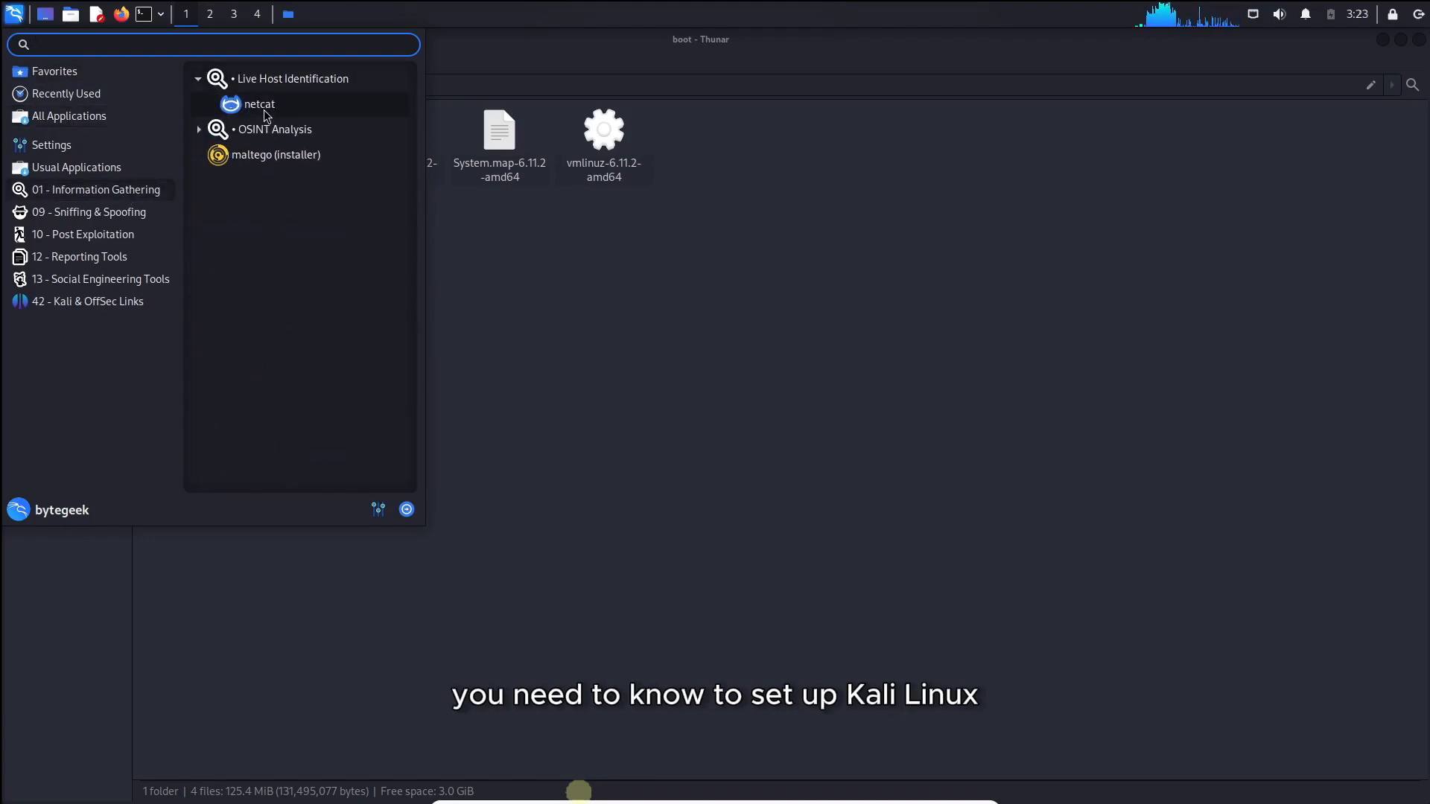
click(262, 104)
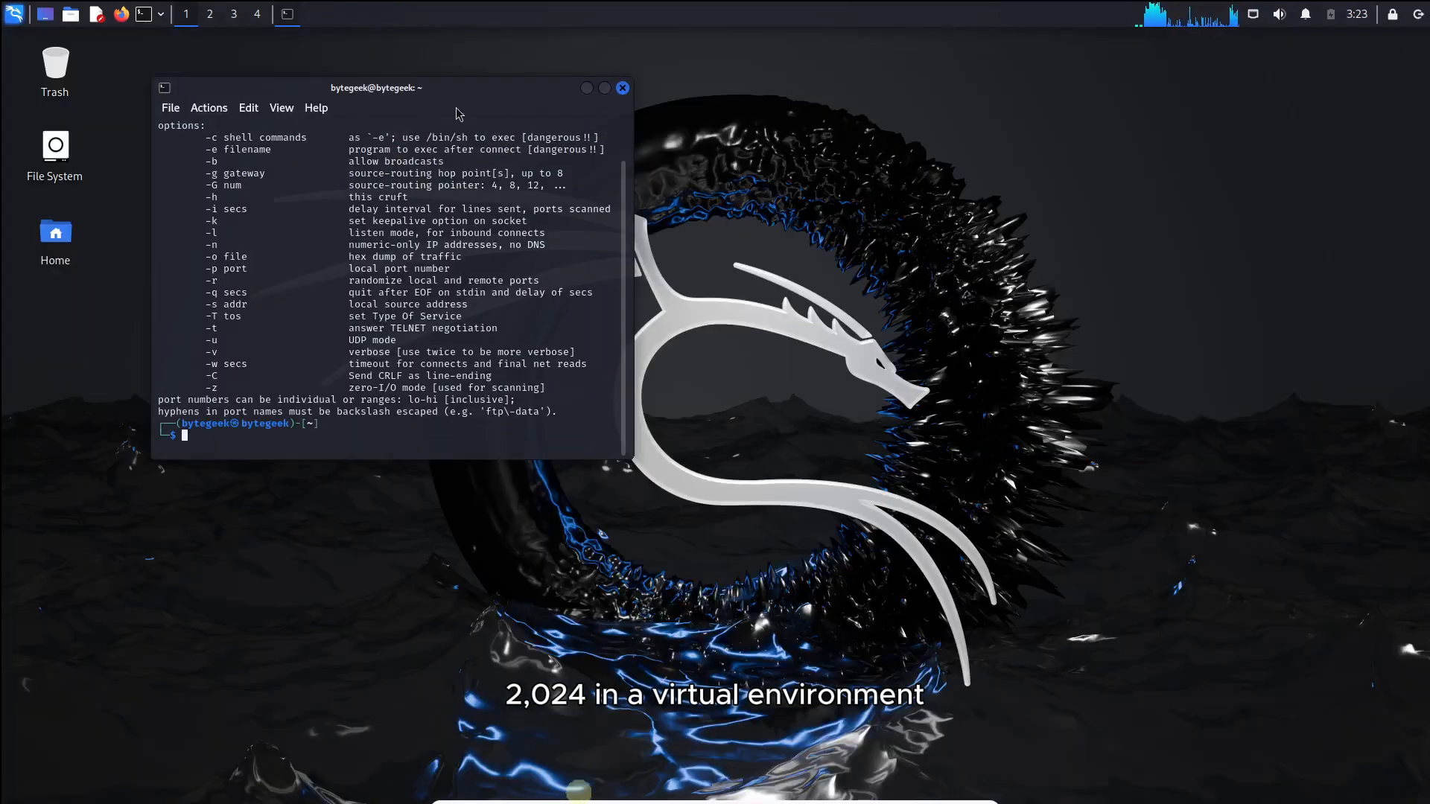
Open the Task Manager and enlarge its window across the desktop.
drag(394, 93, 921, 161)
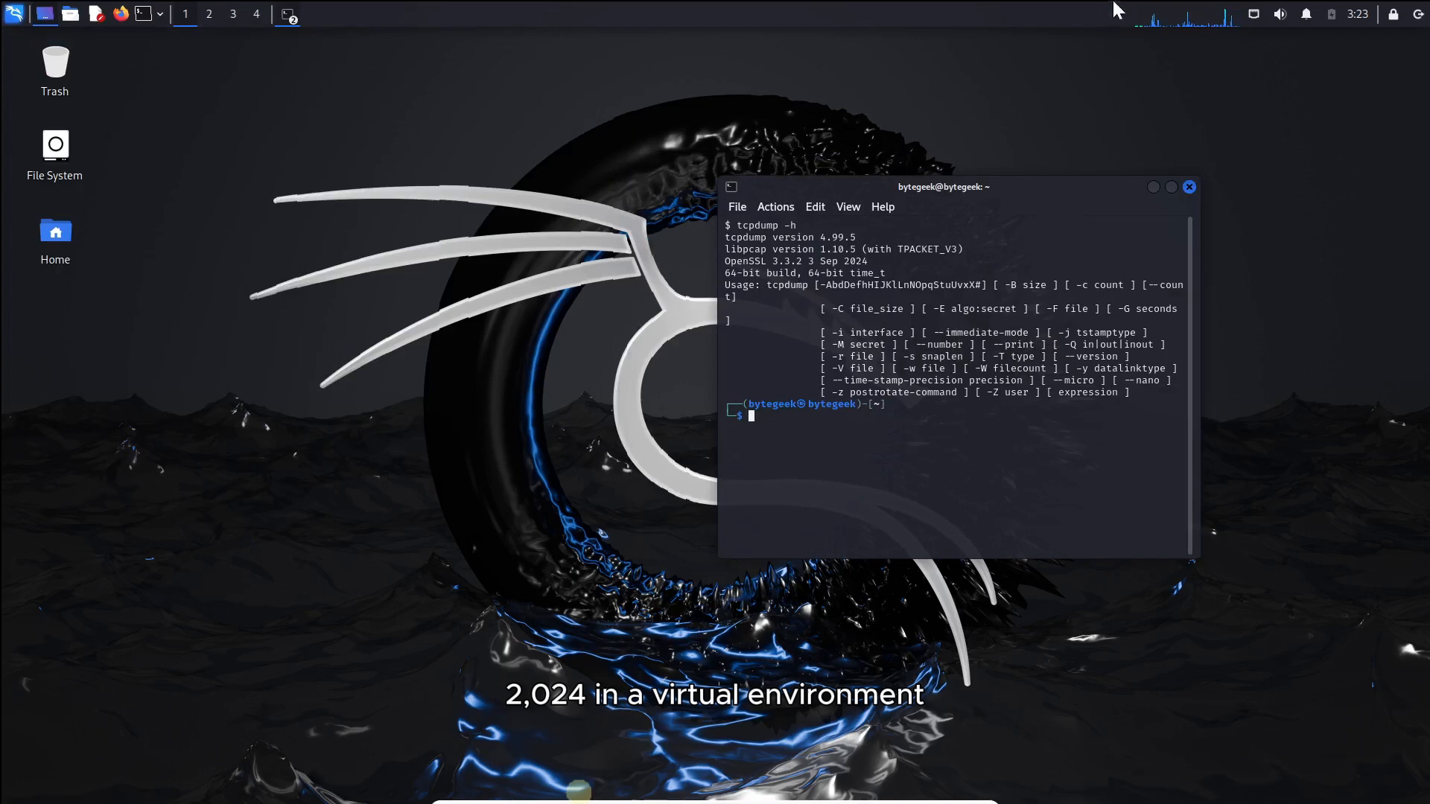
key(ctrl+shift+Escape)
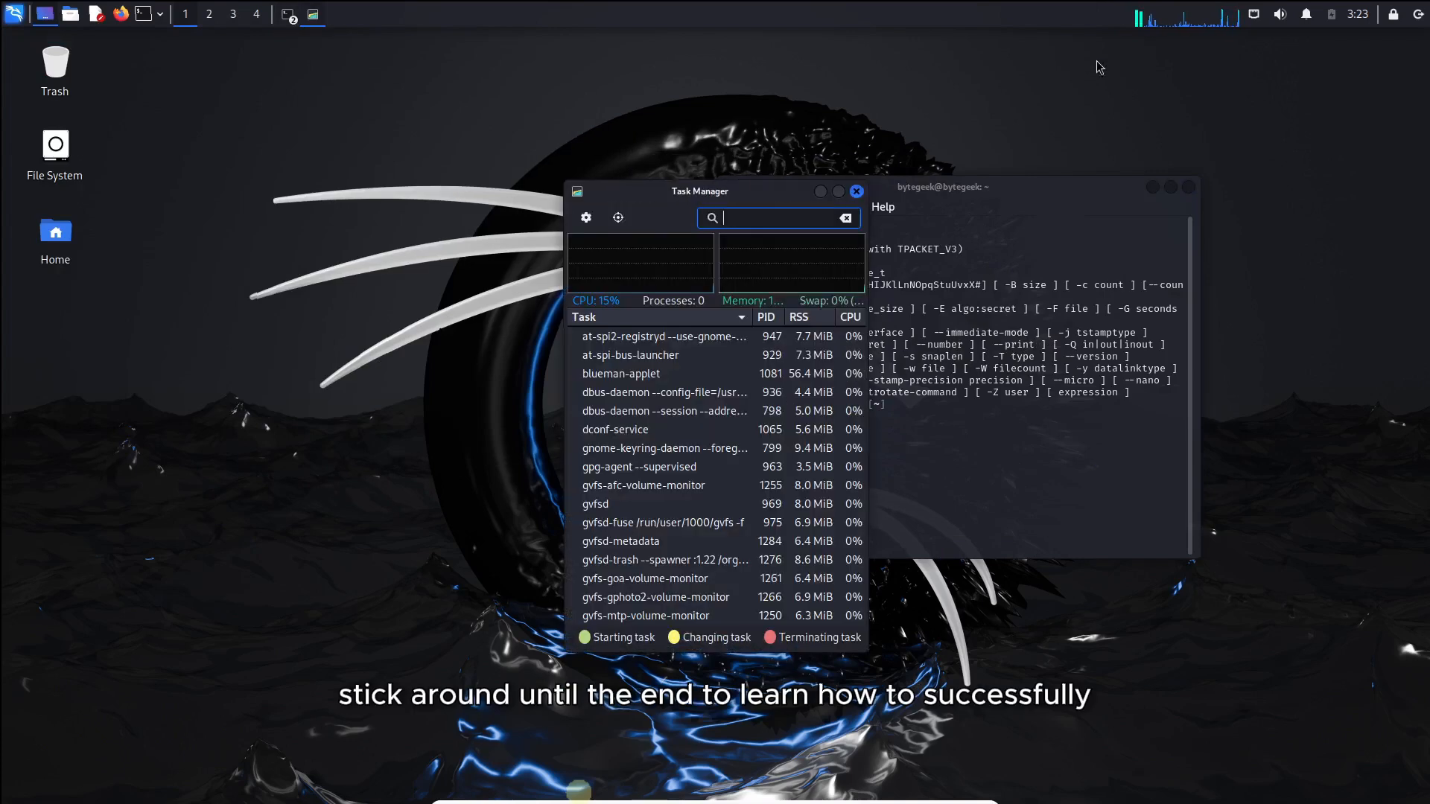
click(1188, 188)
drag(626, 191, 722, 140)
drag(659, 143, 242, 100)
drag(402, 101, 639, 116)
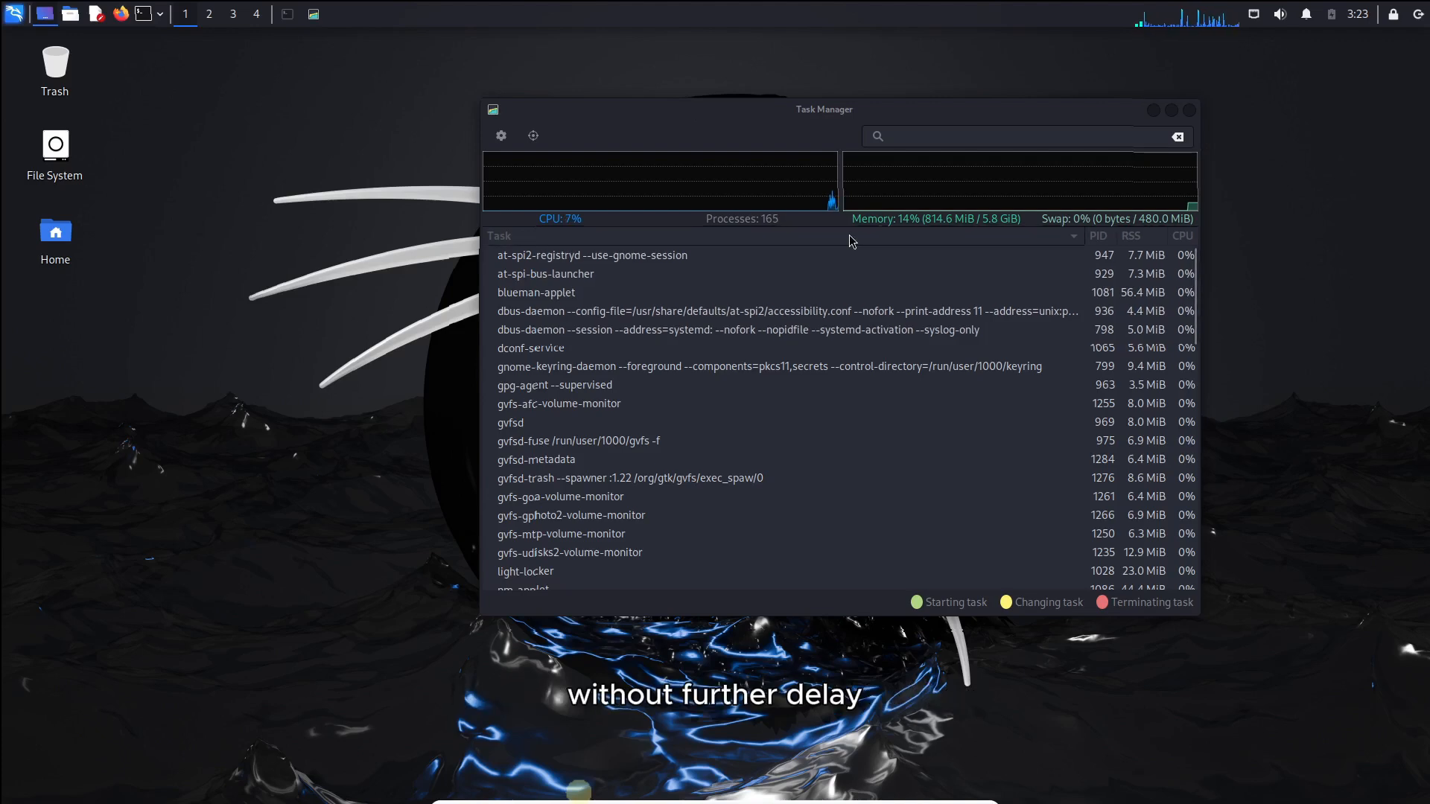
click(673, 292)
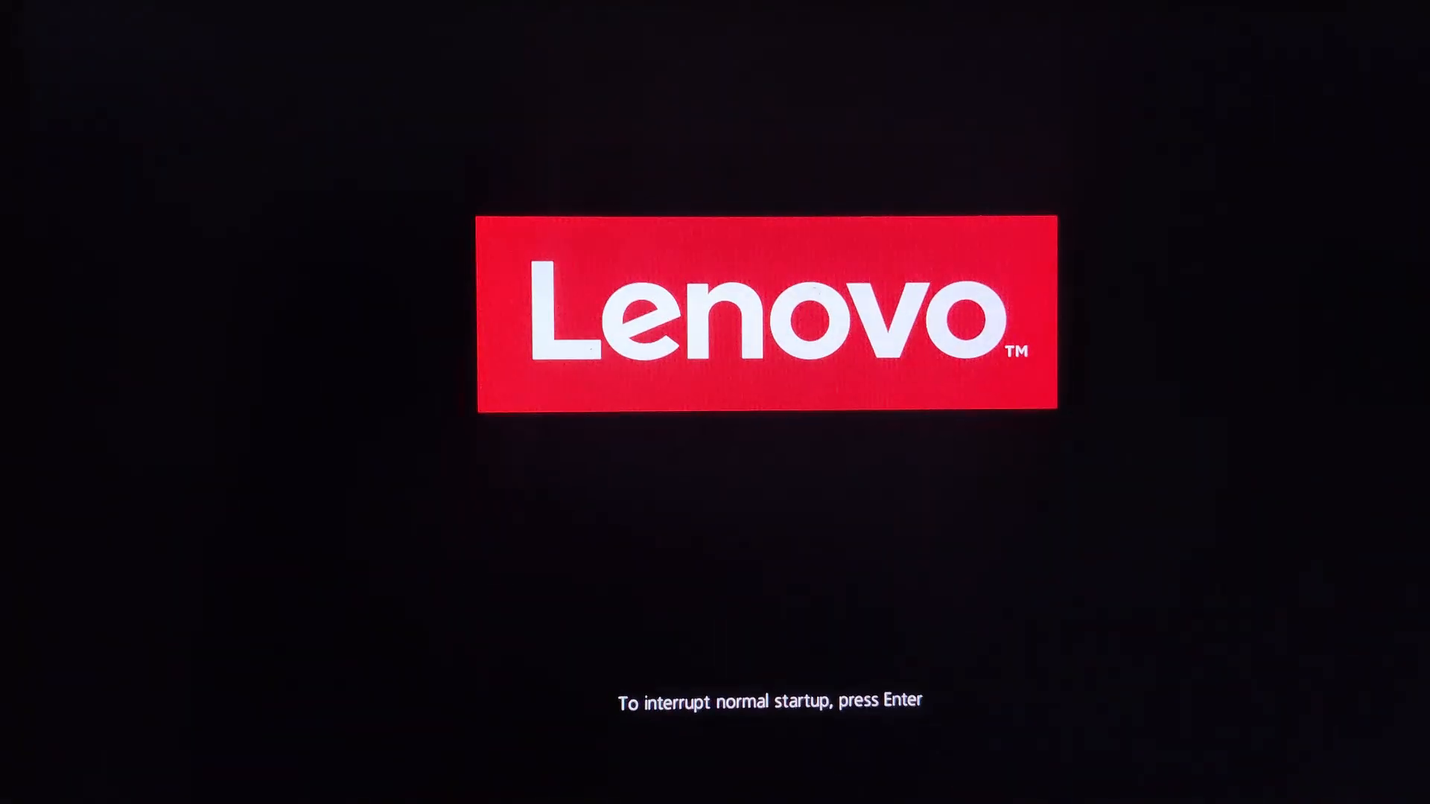
Enter ThinkPad Setup and open the Security Virtualization settings to ensure Intel Virtualization Technology is Enabled.
key(F1)
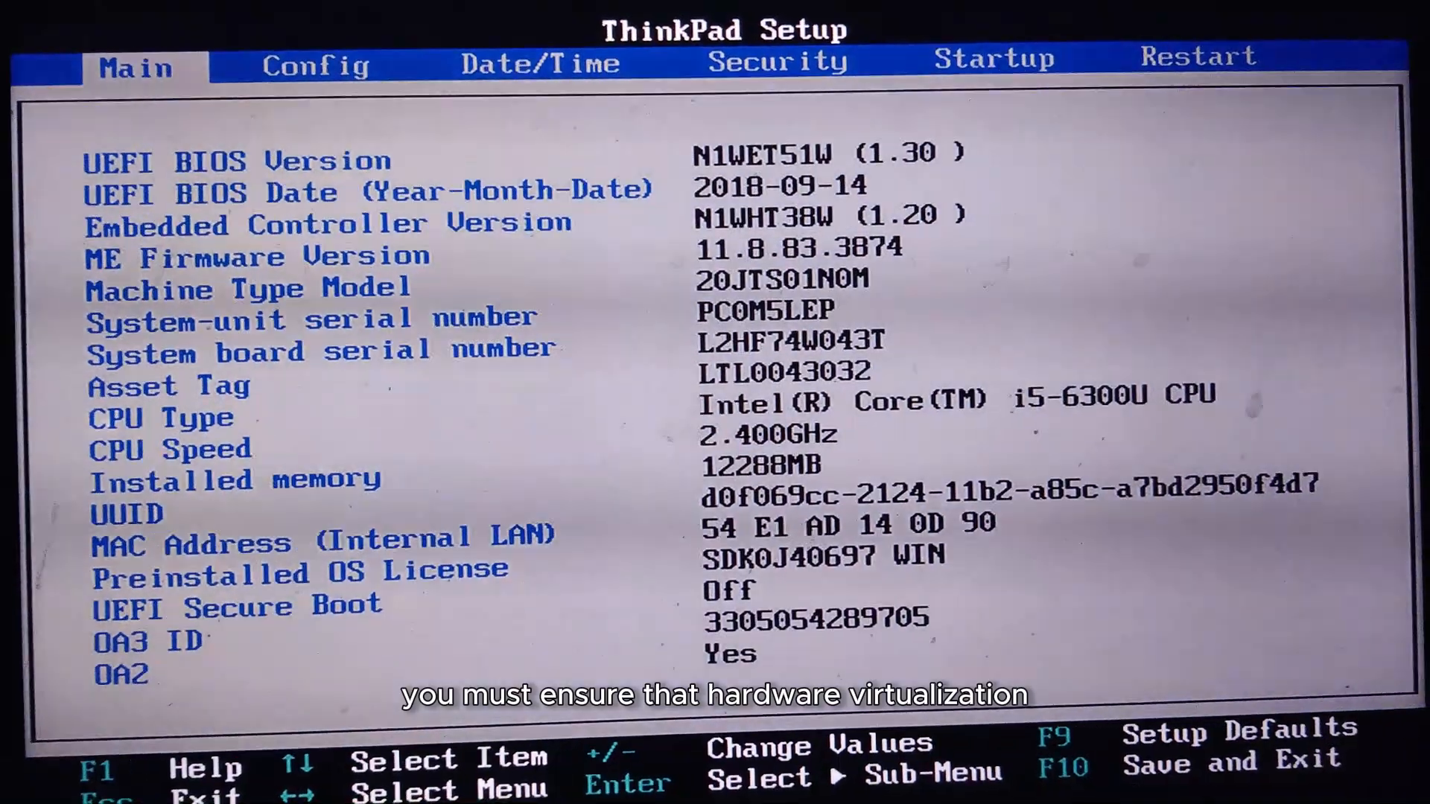
key(Right)
key(Right)
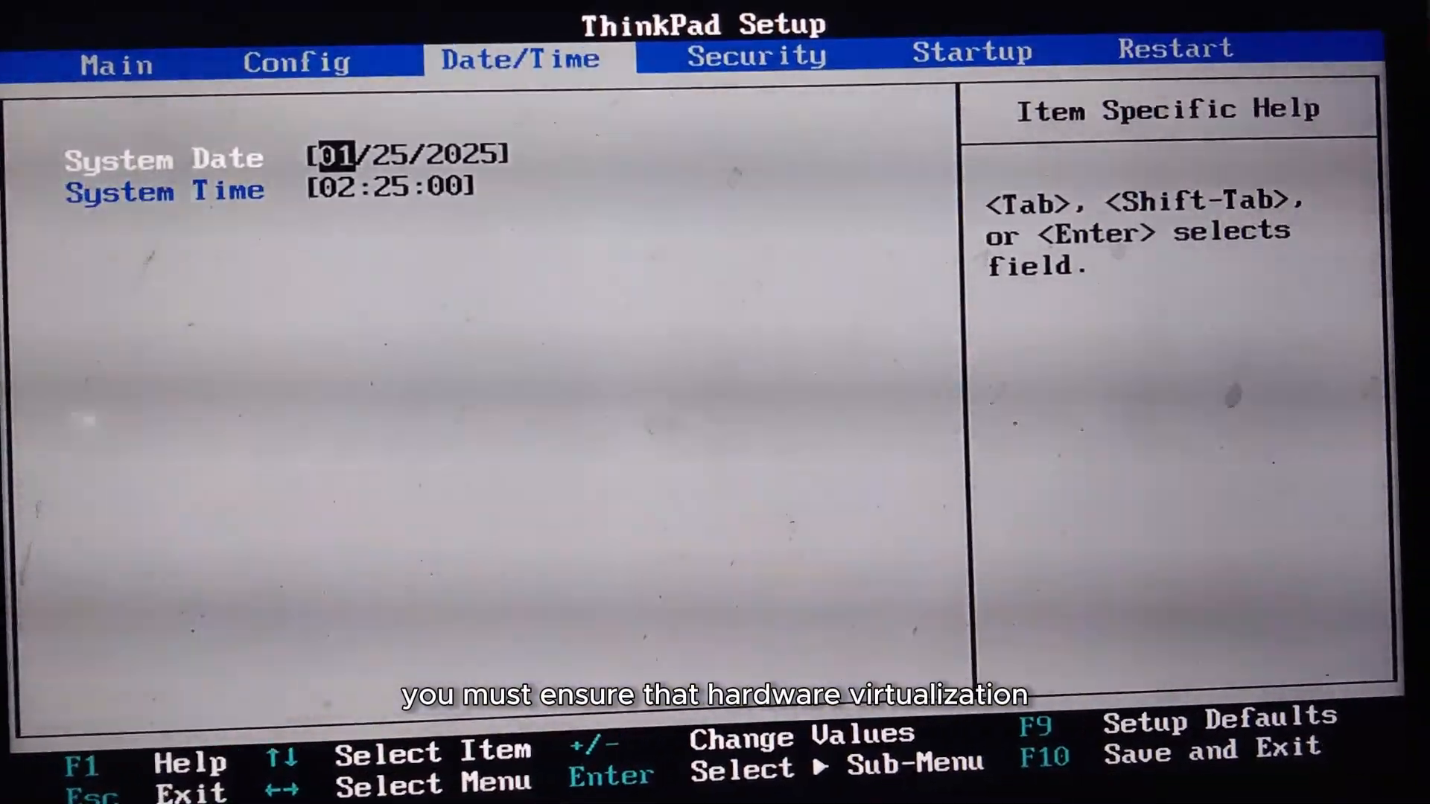
key(Right)
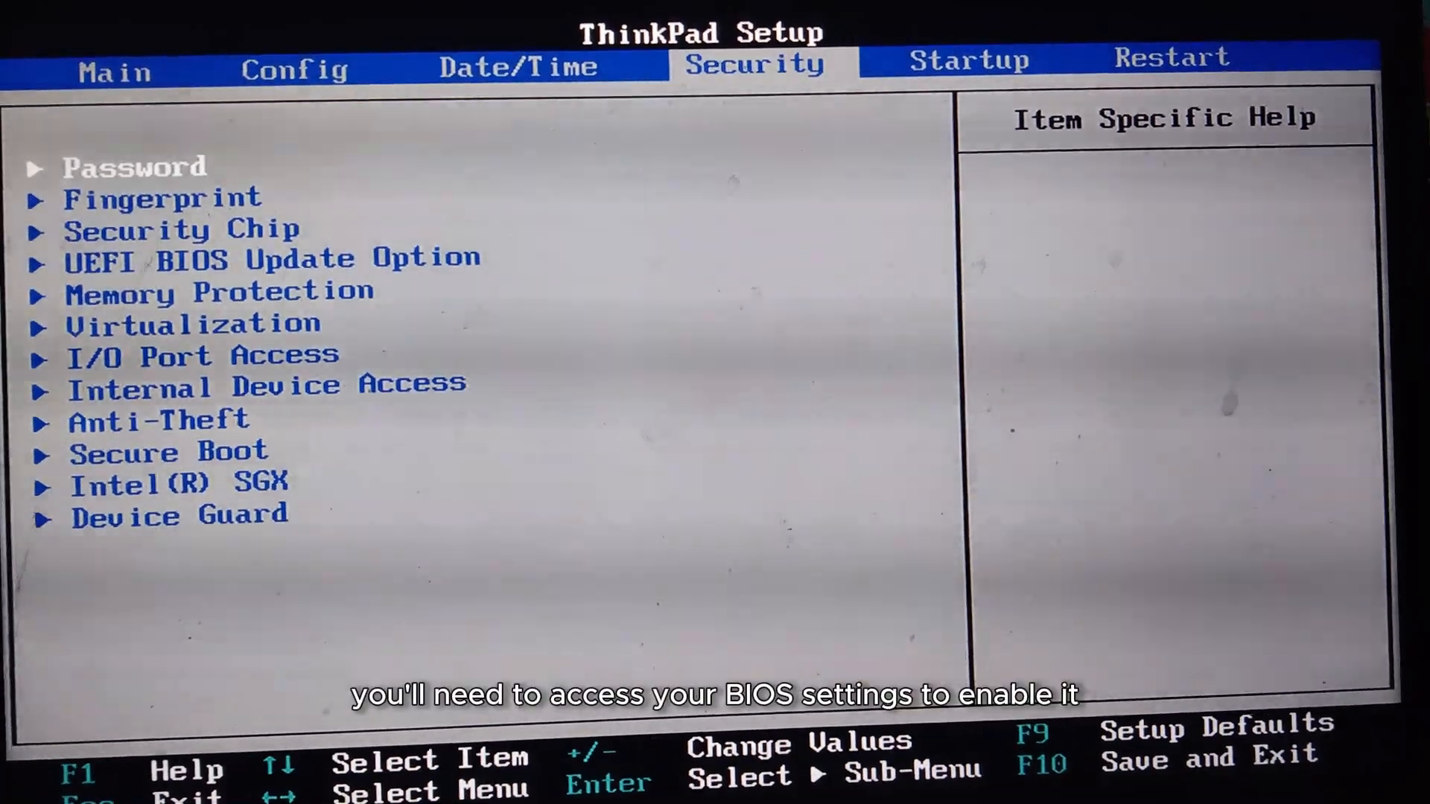
key(Down)
key(Down)
key(Down)
key(Down)
key(Down)
key(Return)
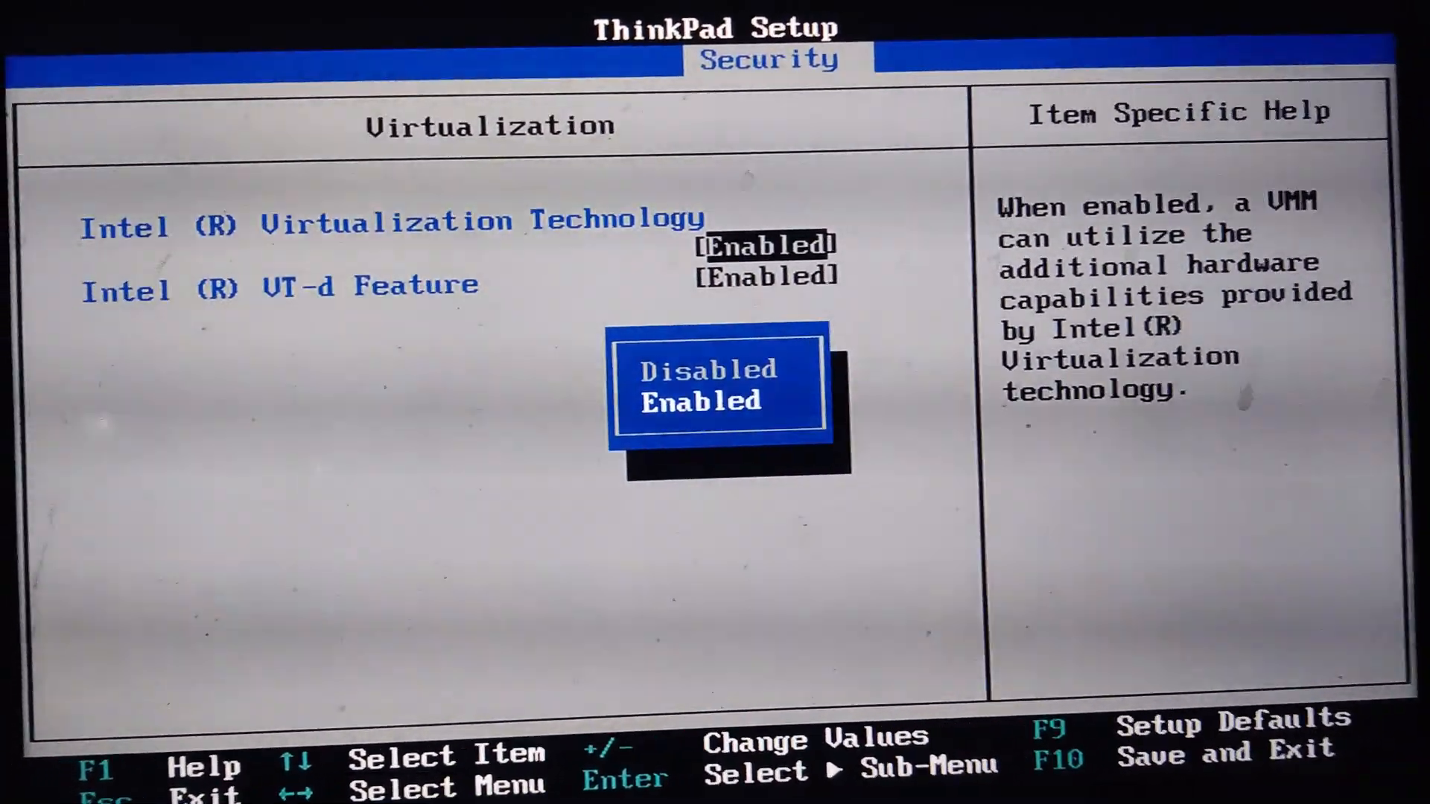
key(Return)
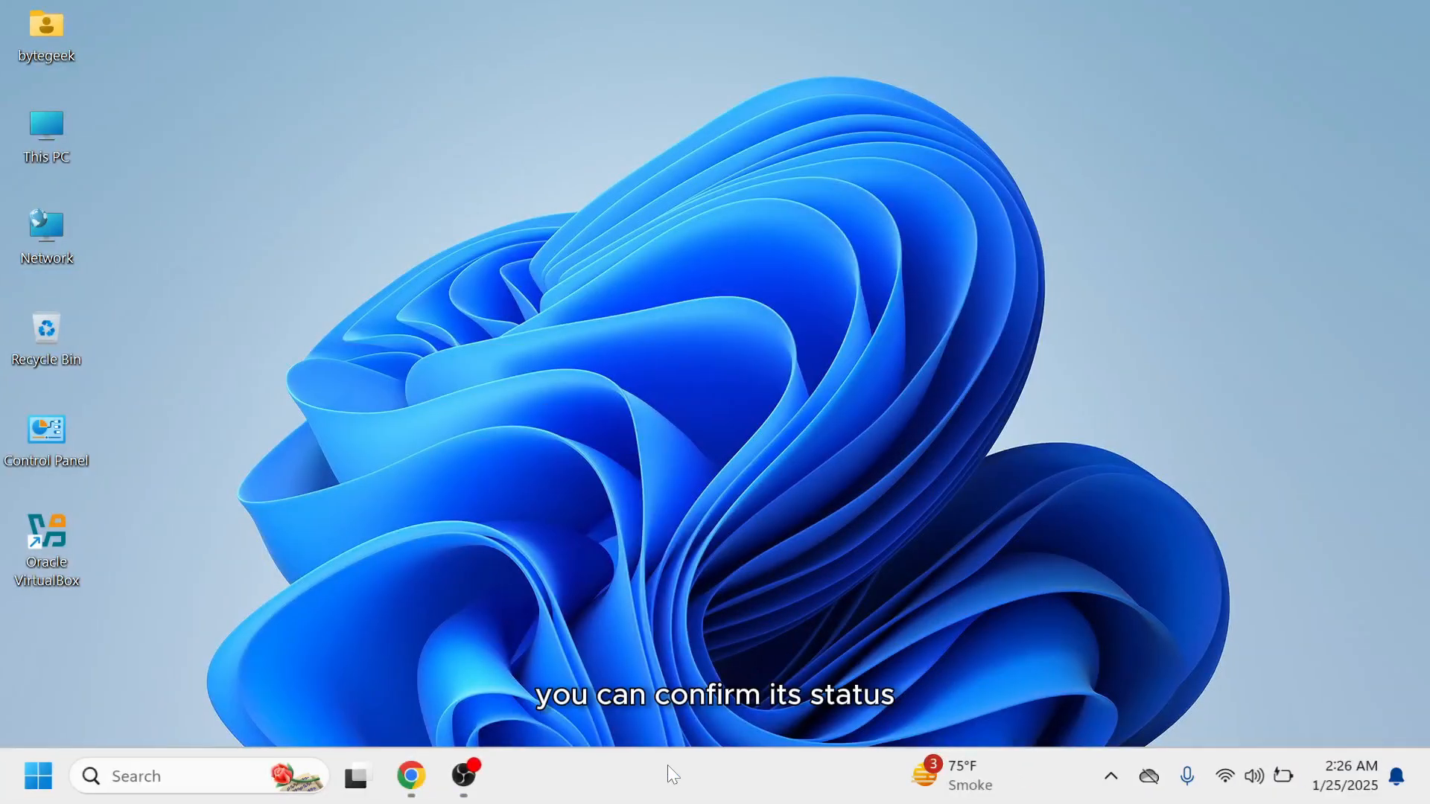
Open Task Manager's Performance view, maximized, to check the CPU virtualization status, then close it.
right_click(668, 767)
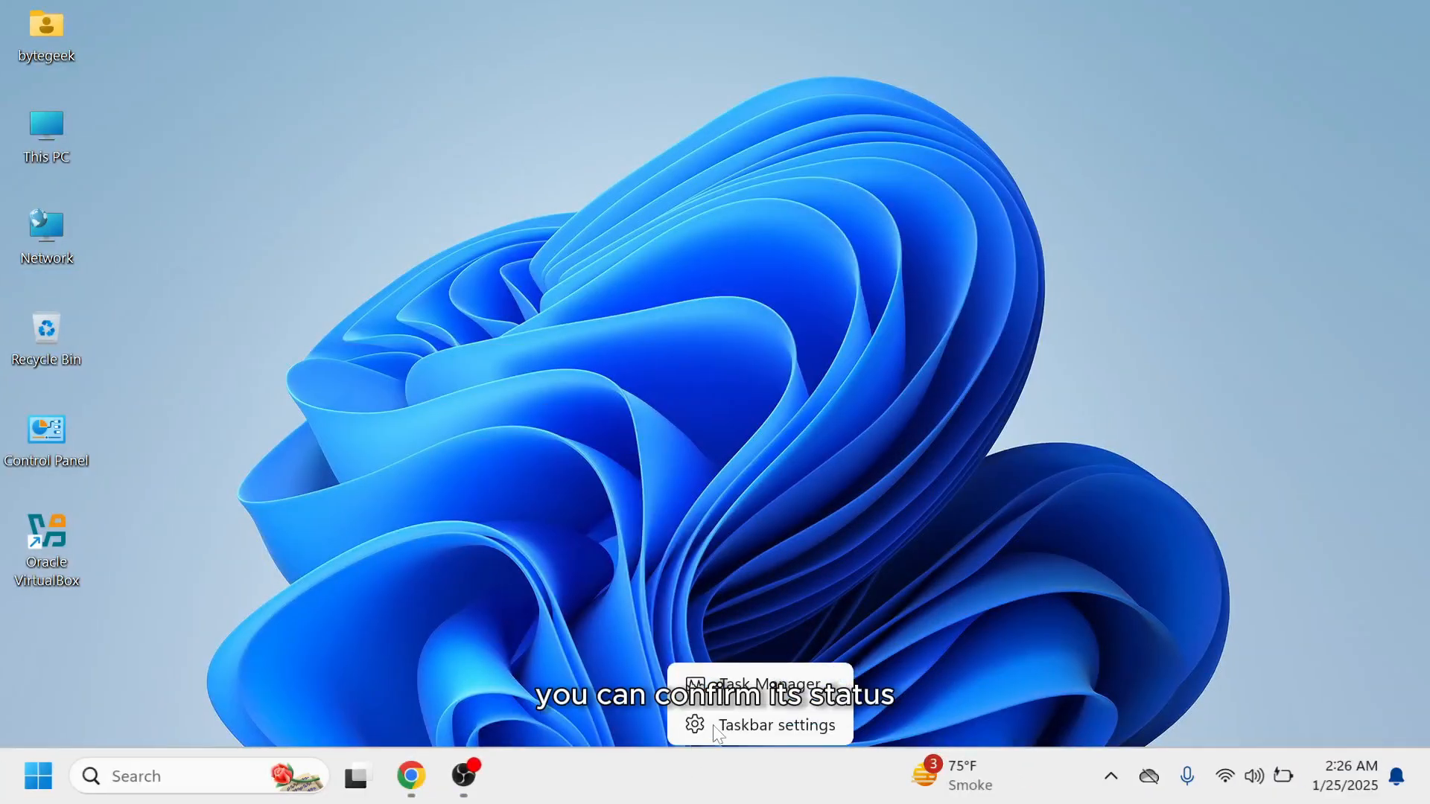
click(761, 689)
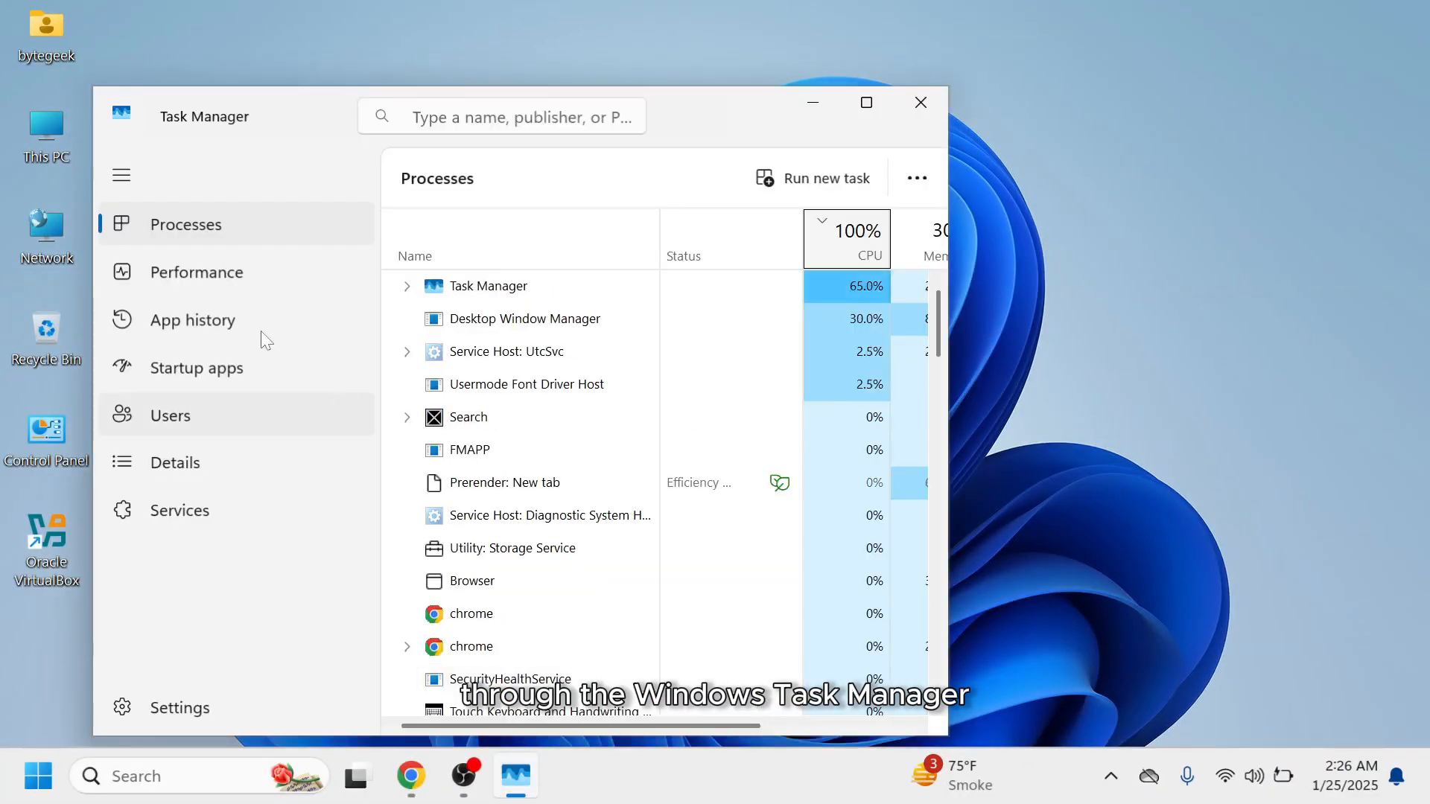
click(267, 277)
click(867, 104)
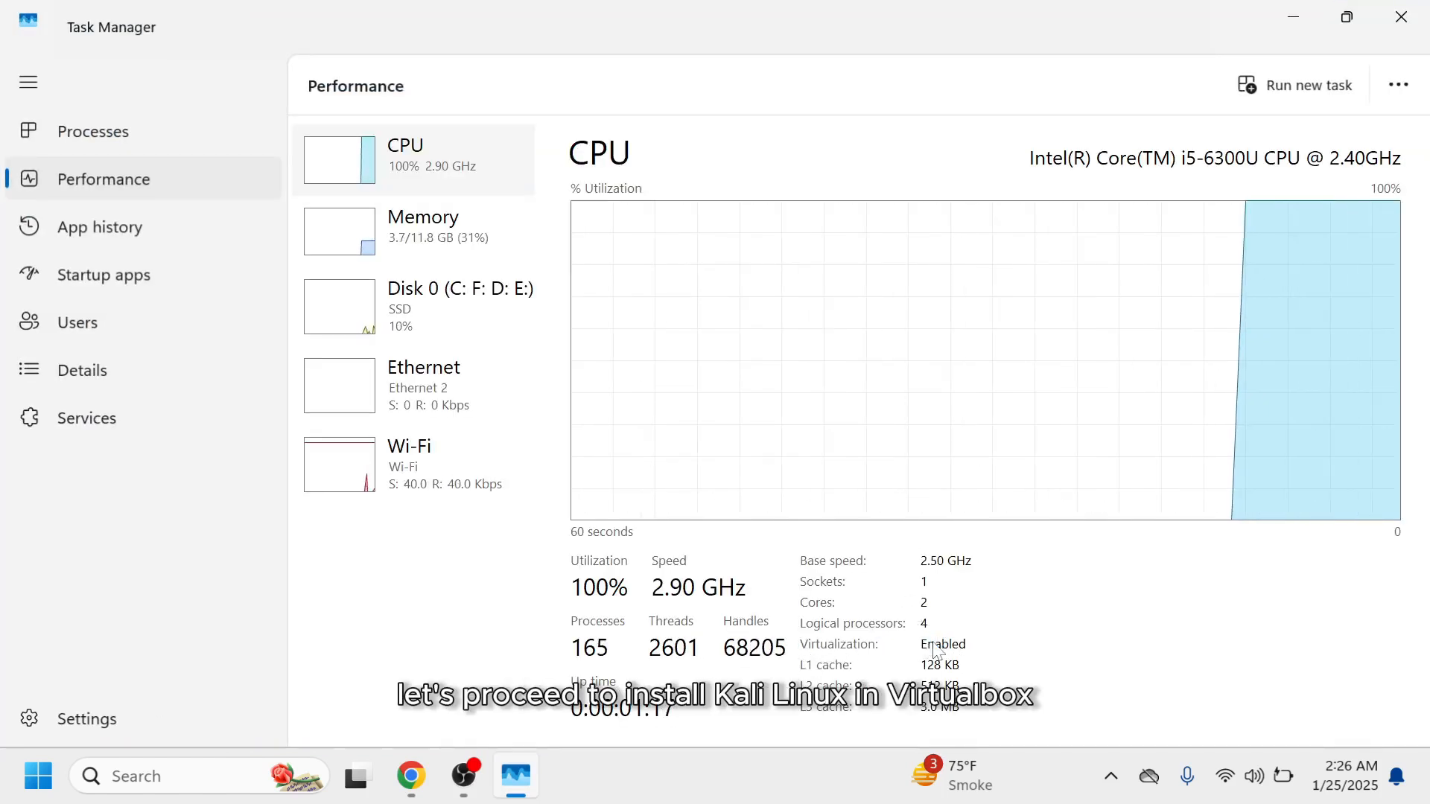
click(1401, 16)
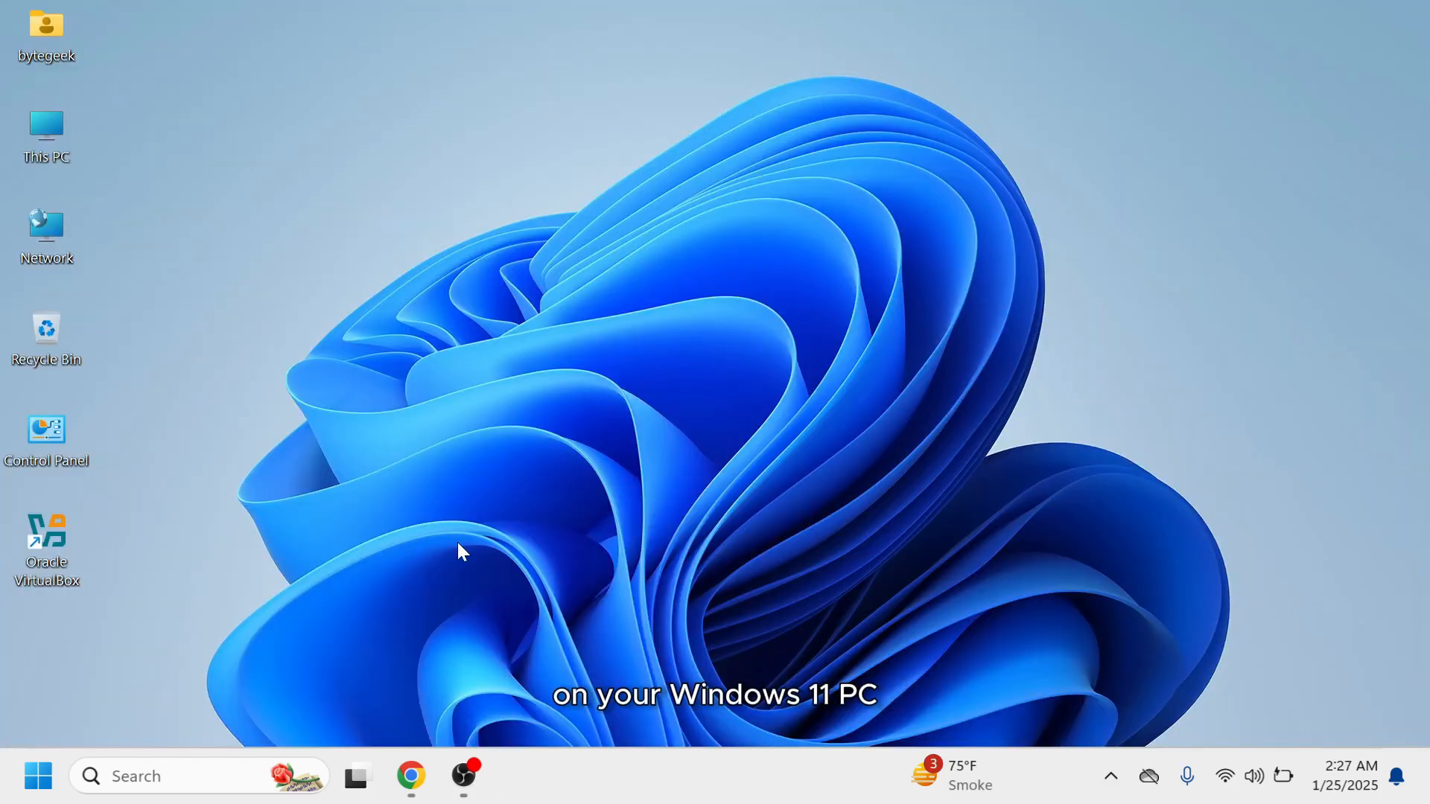
Open Chrome, search for virtual box, and go to the VirtualBox website's Download page.
click(412, 777)
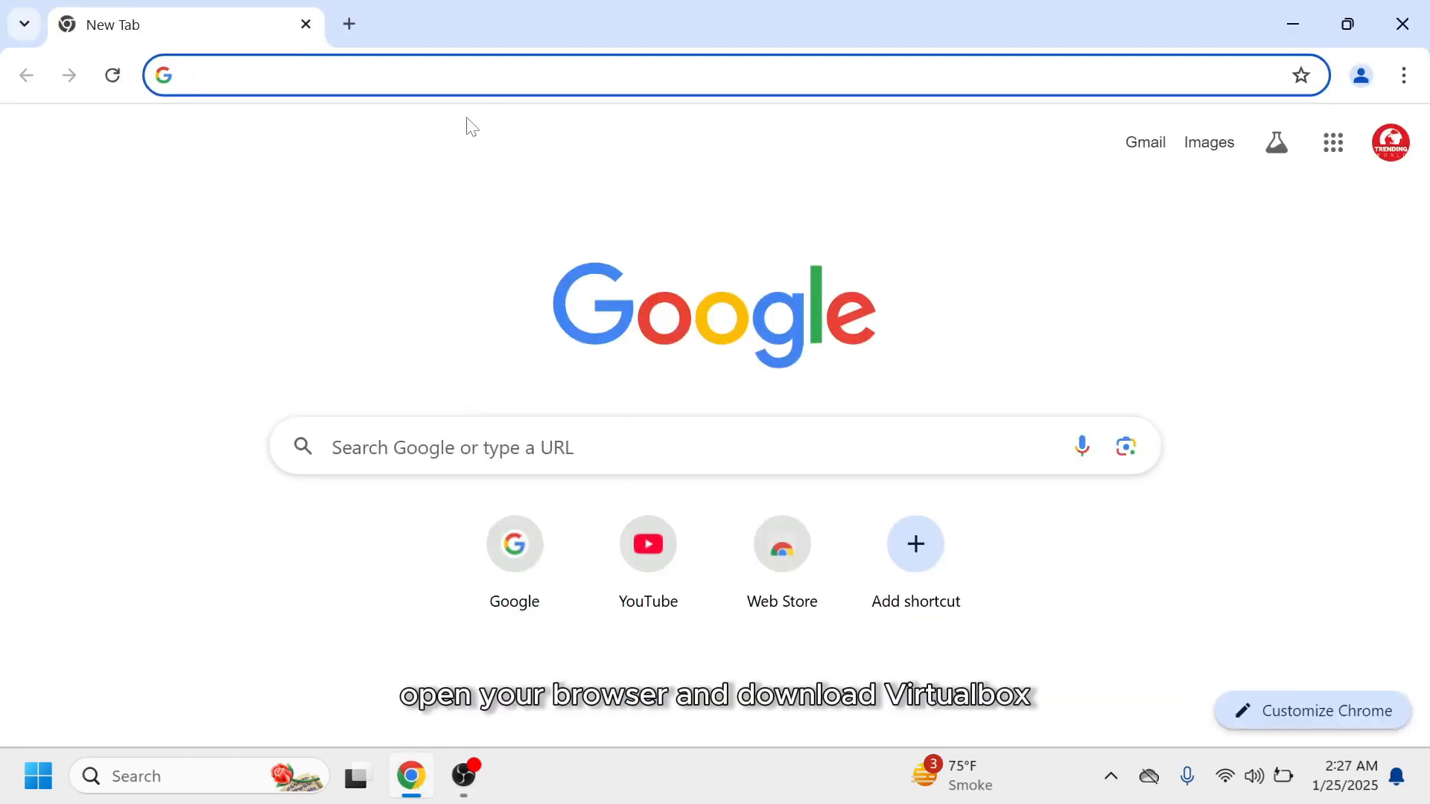
click(463, 77)
text(virtual box)
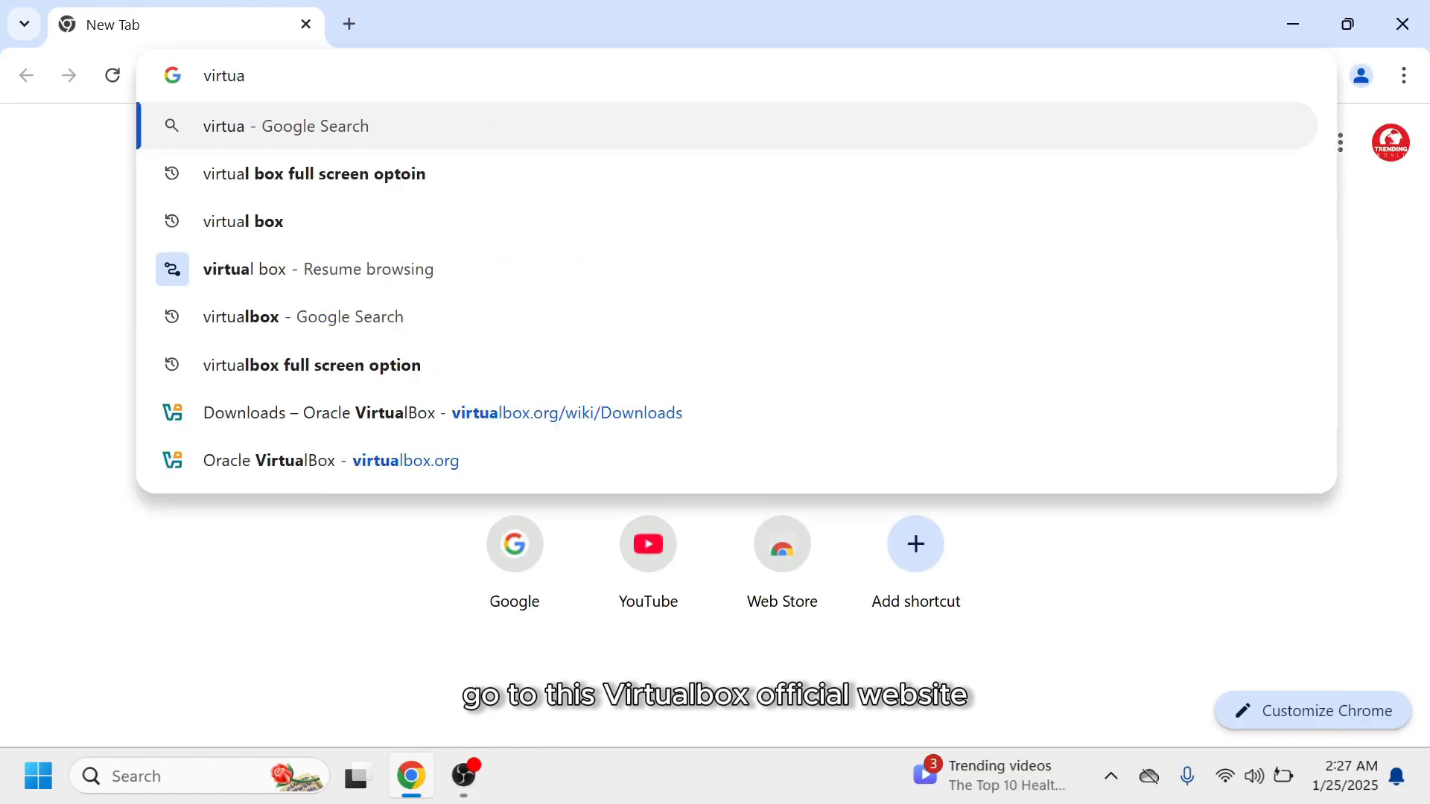
key(Return)
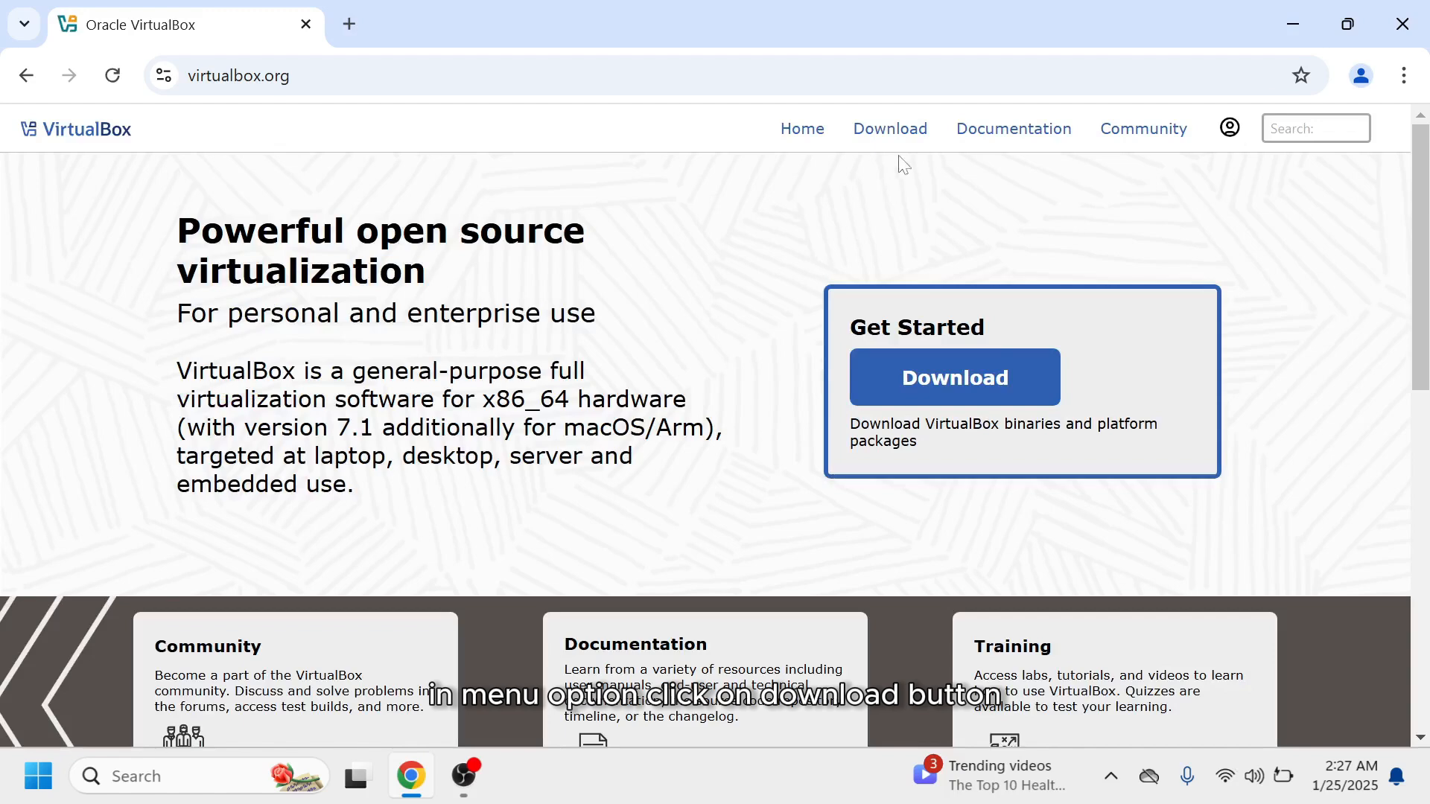
click(905, 144)
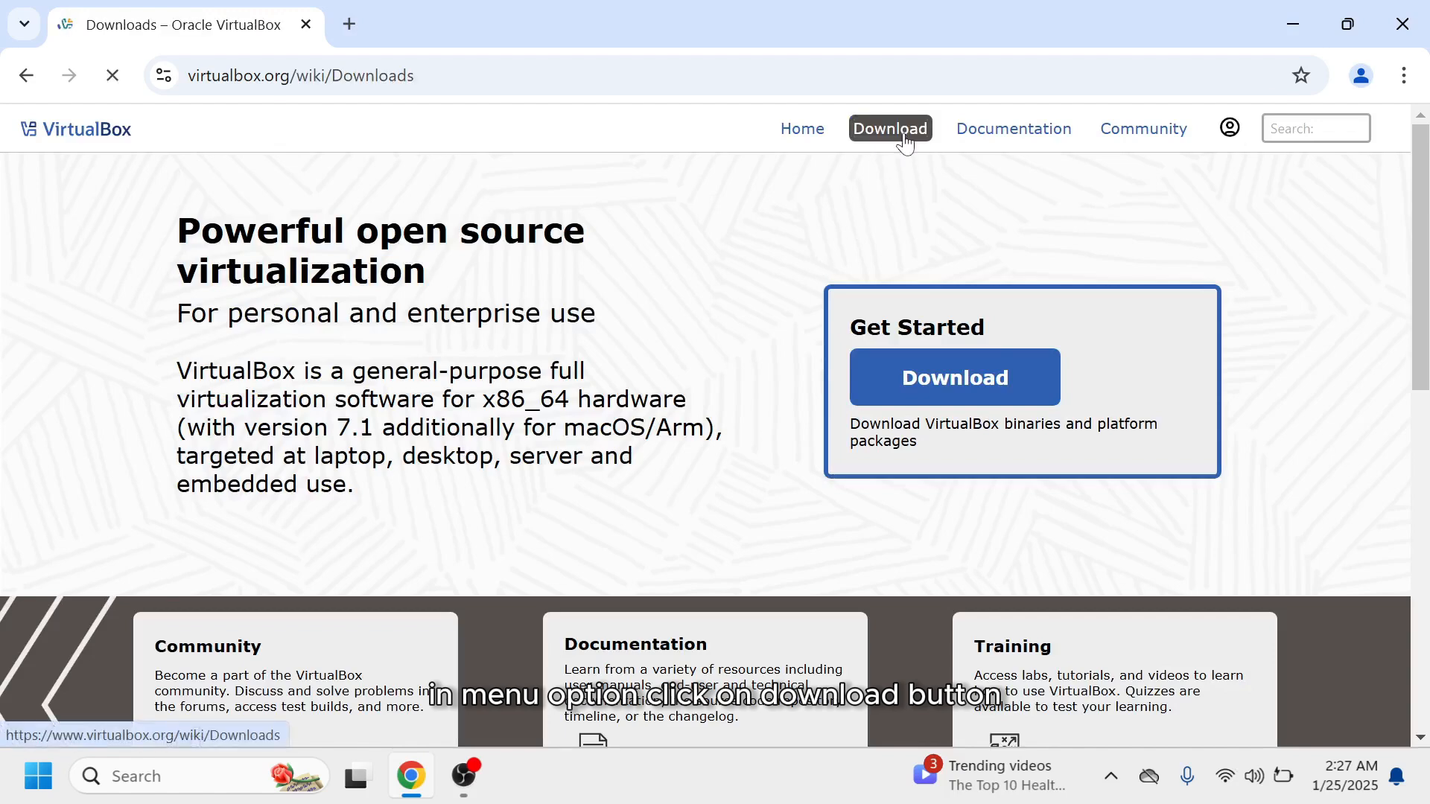
Download the VirtualBox 7.1.6 package for Windows hosts and open the downloads list.
scroll(1267, 310, down, 3)
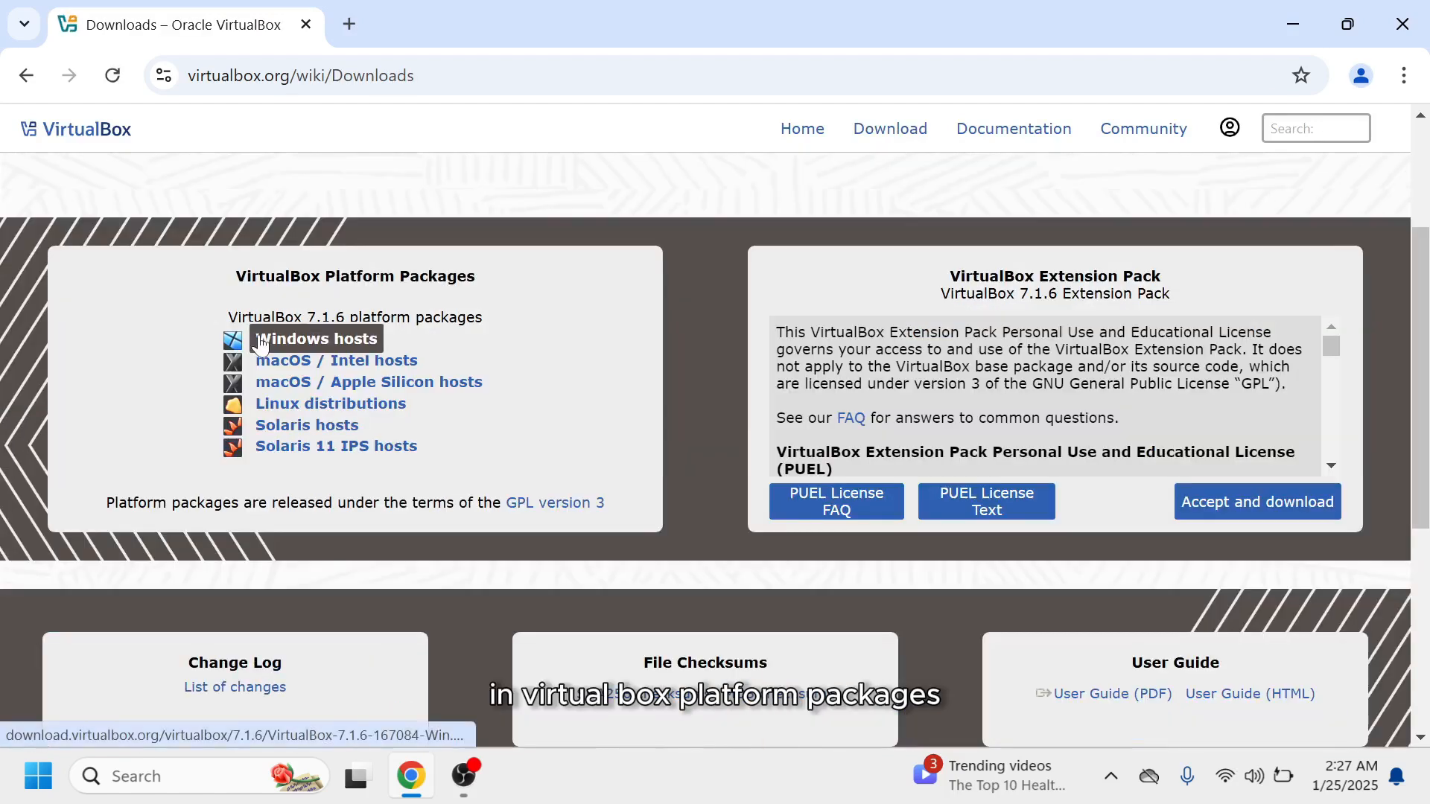
click(307, 343)
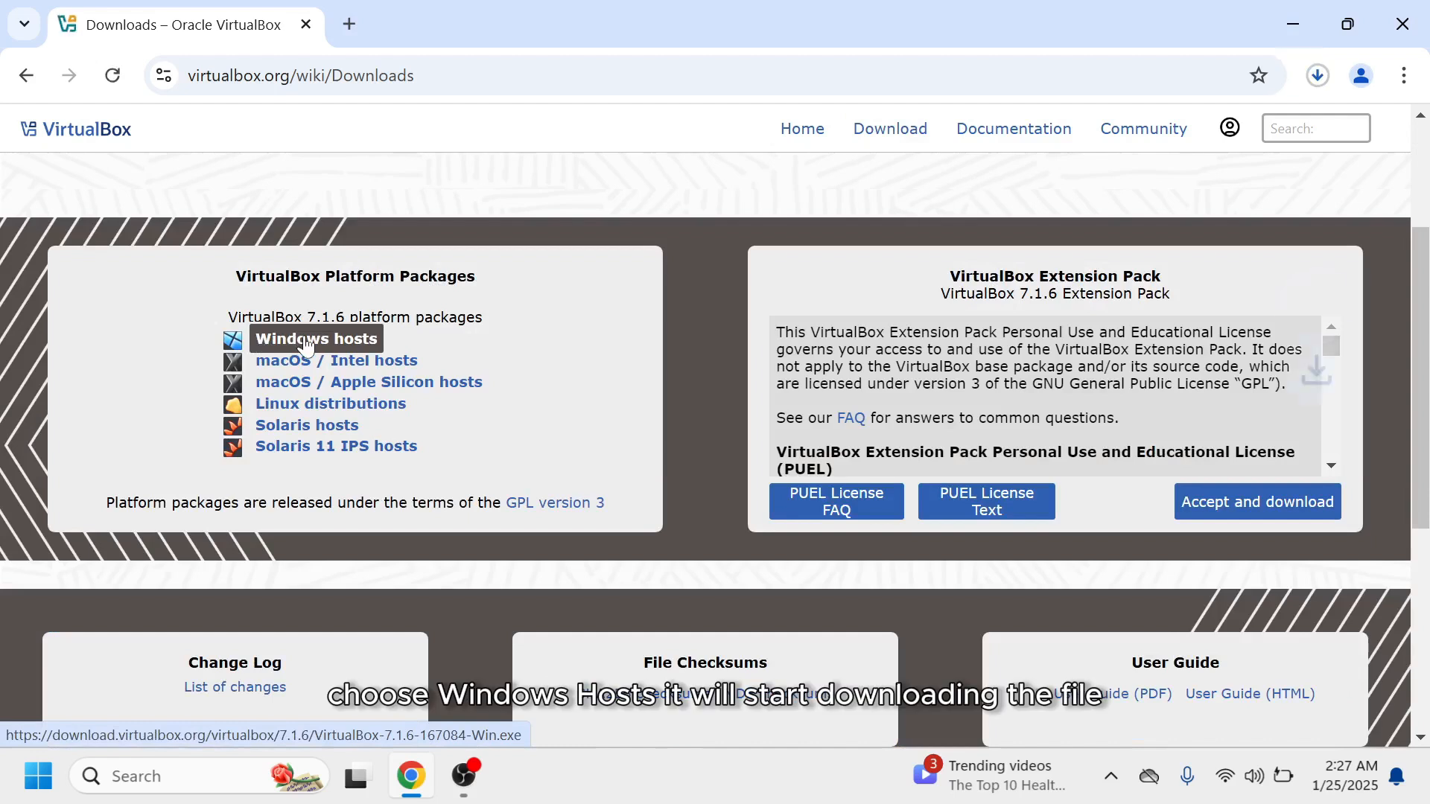
click(1318, 76)
click(1320, 78)
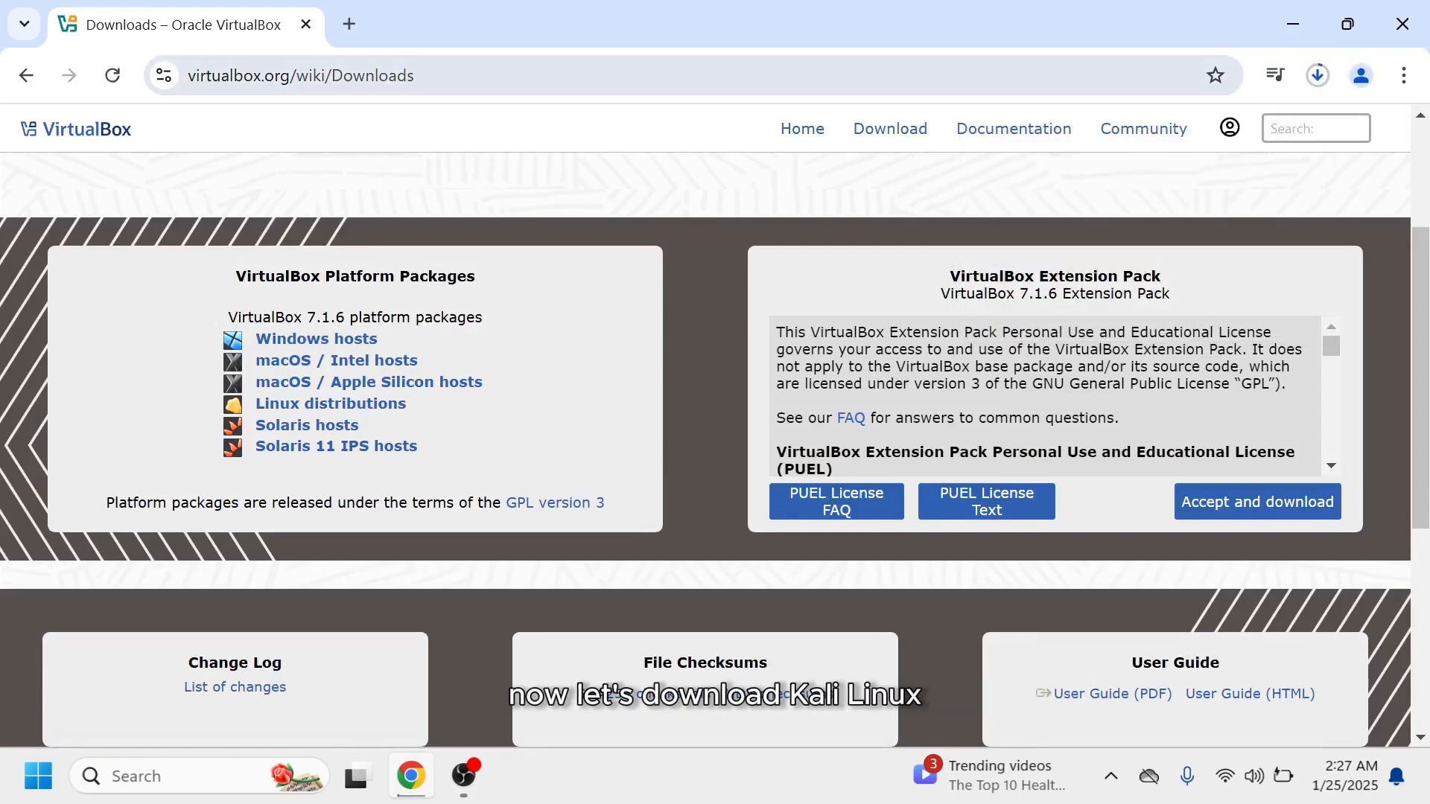
Search for kali linux and open the official kali.org site from the results.
click(700, 75)
text(kali linux)
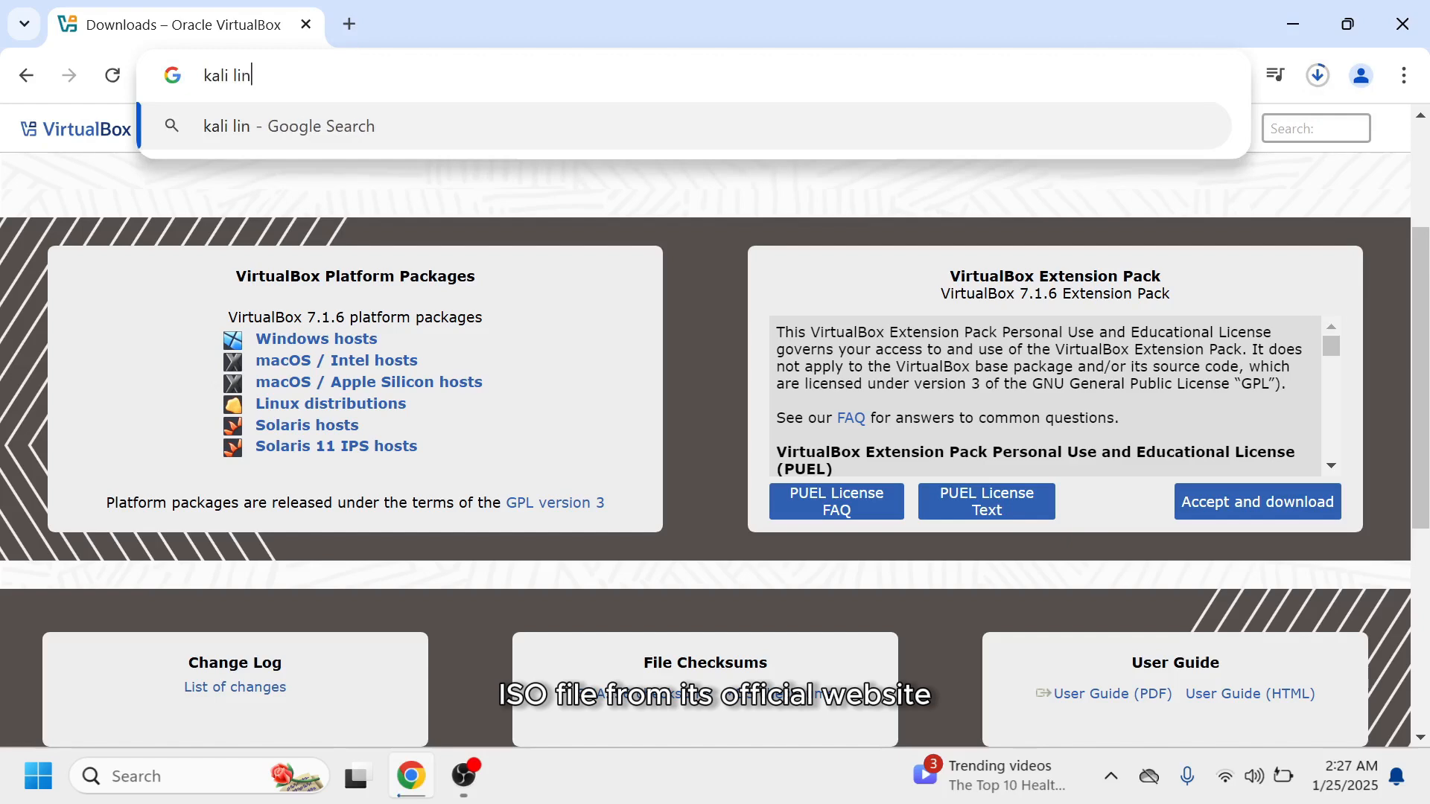
key(Return)
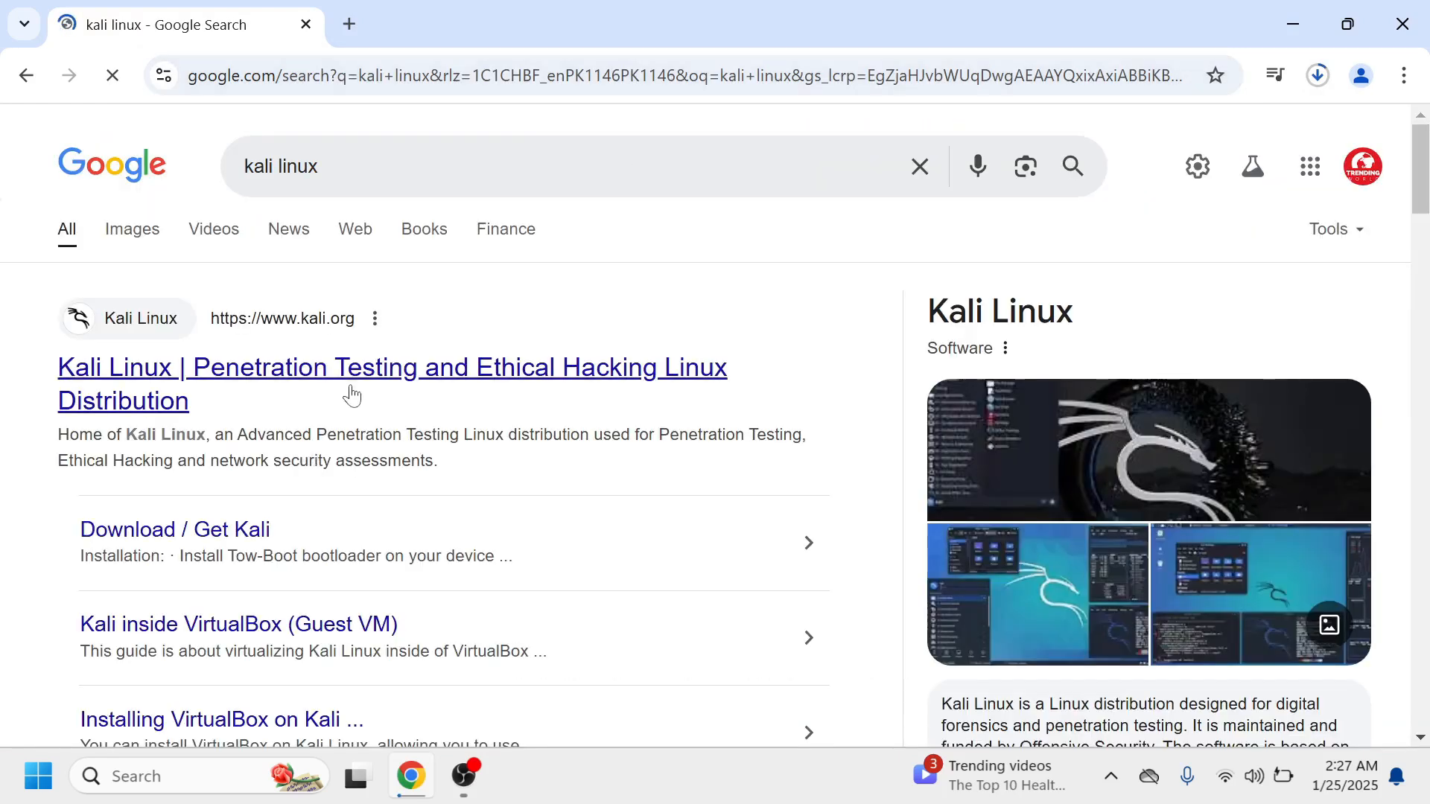
click(354, 390)
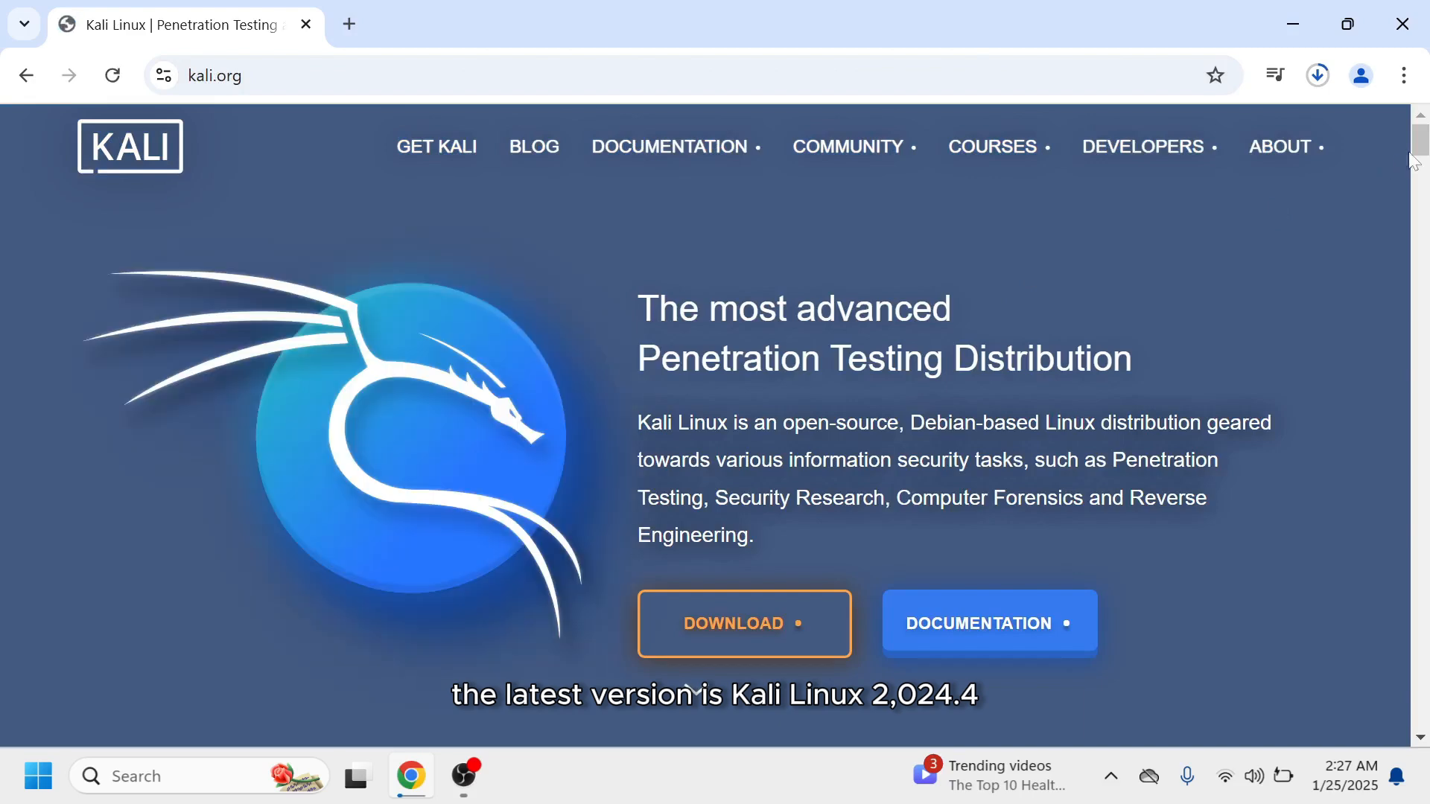
Go to the Get Kali page and download the 64-bit Installer image from Installer Images.
scroll(848, 317, down, 3)
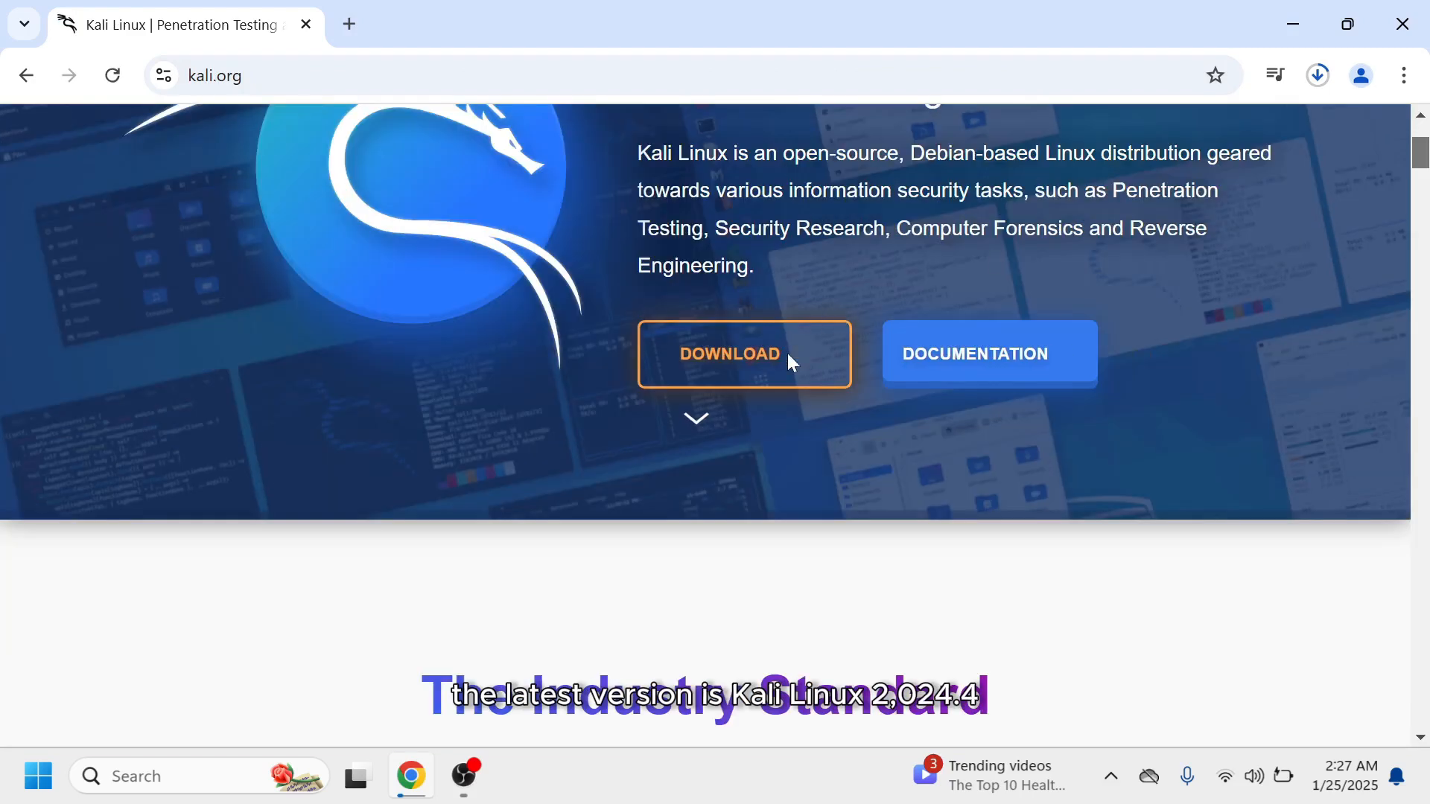
click(789, 356)
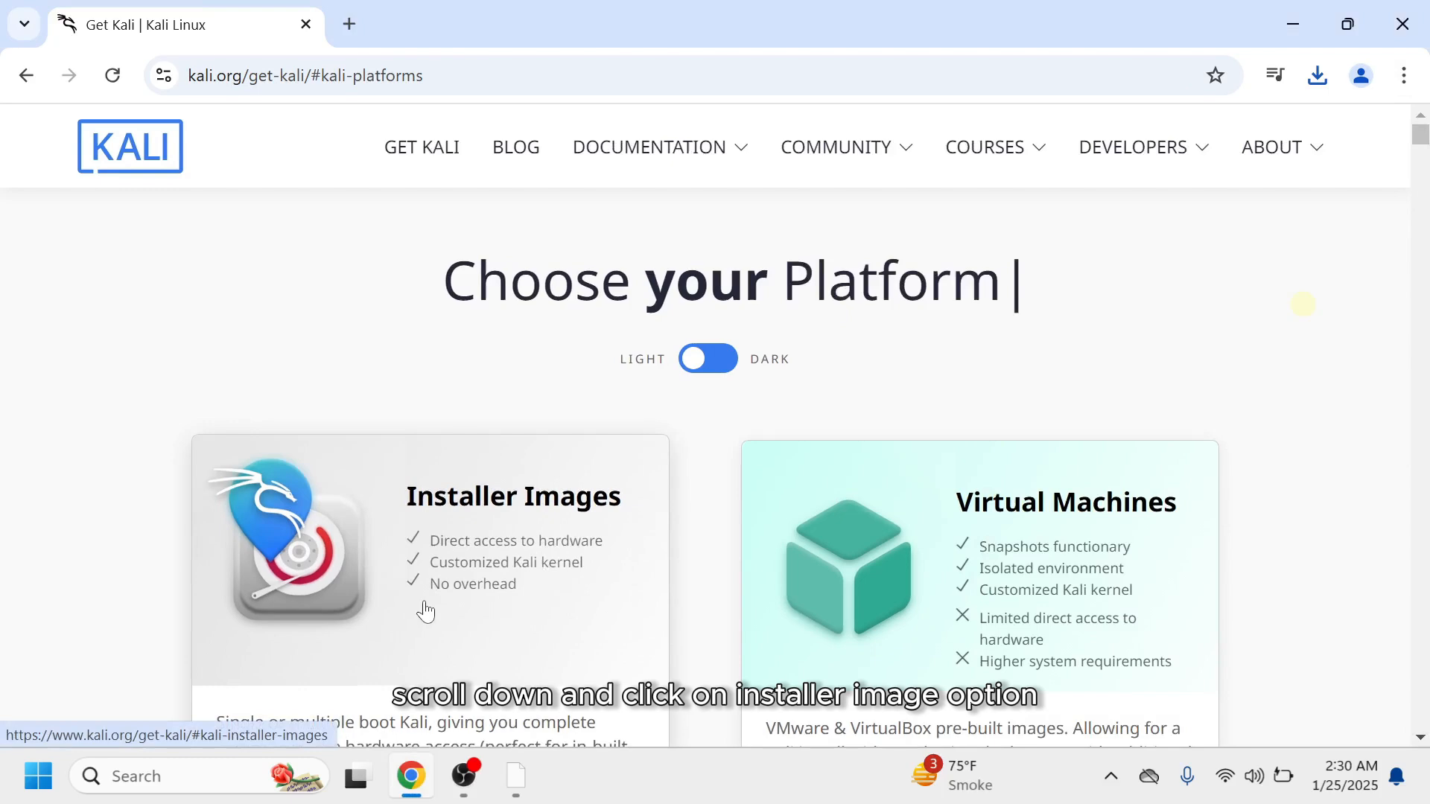
click(425, 611)
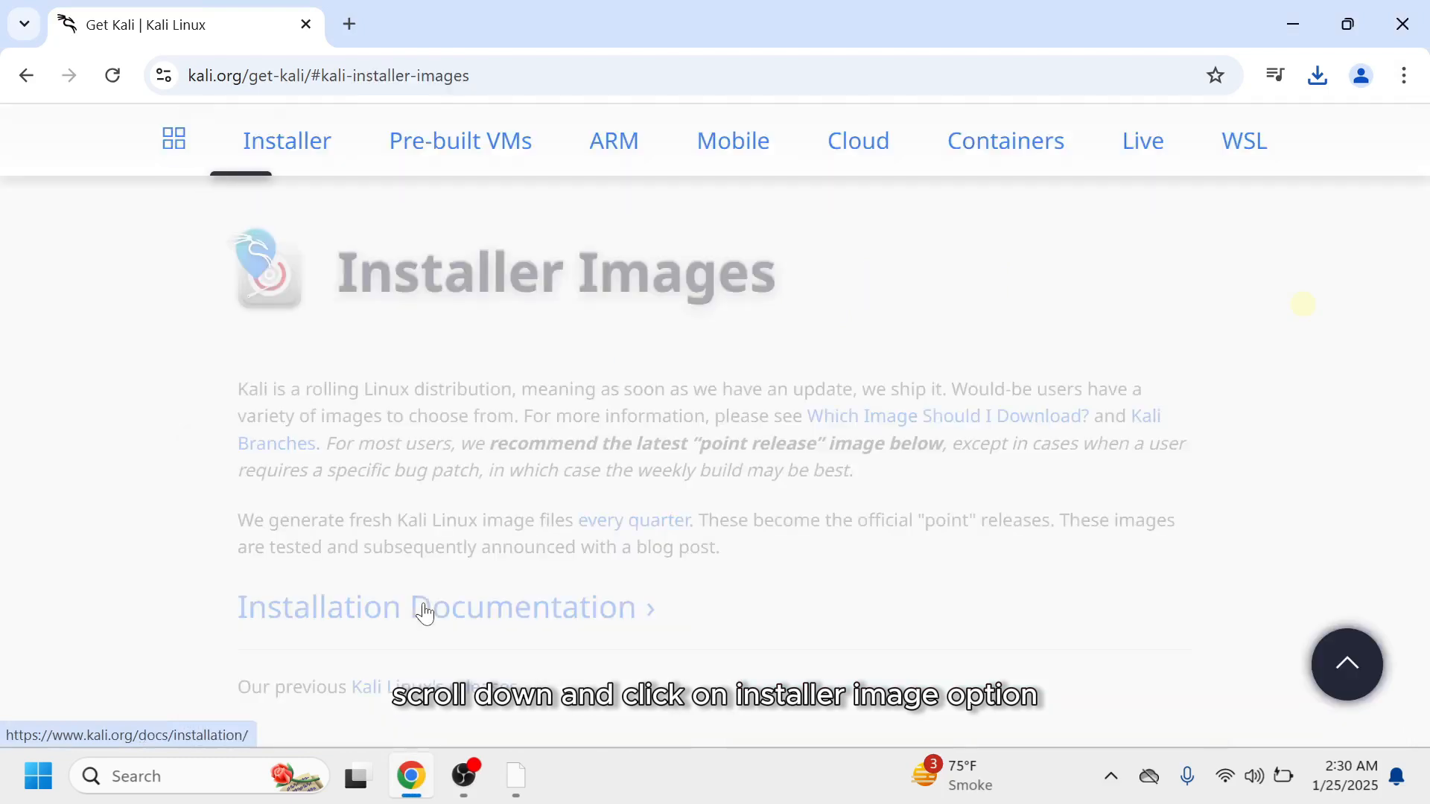
scroll(1422, 208, down, 10)
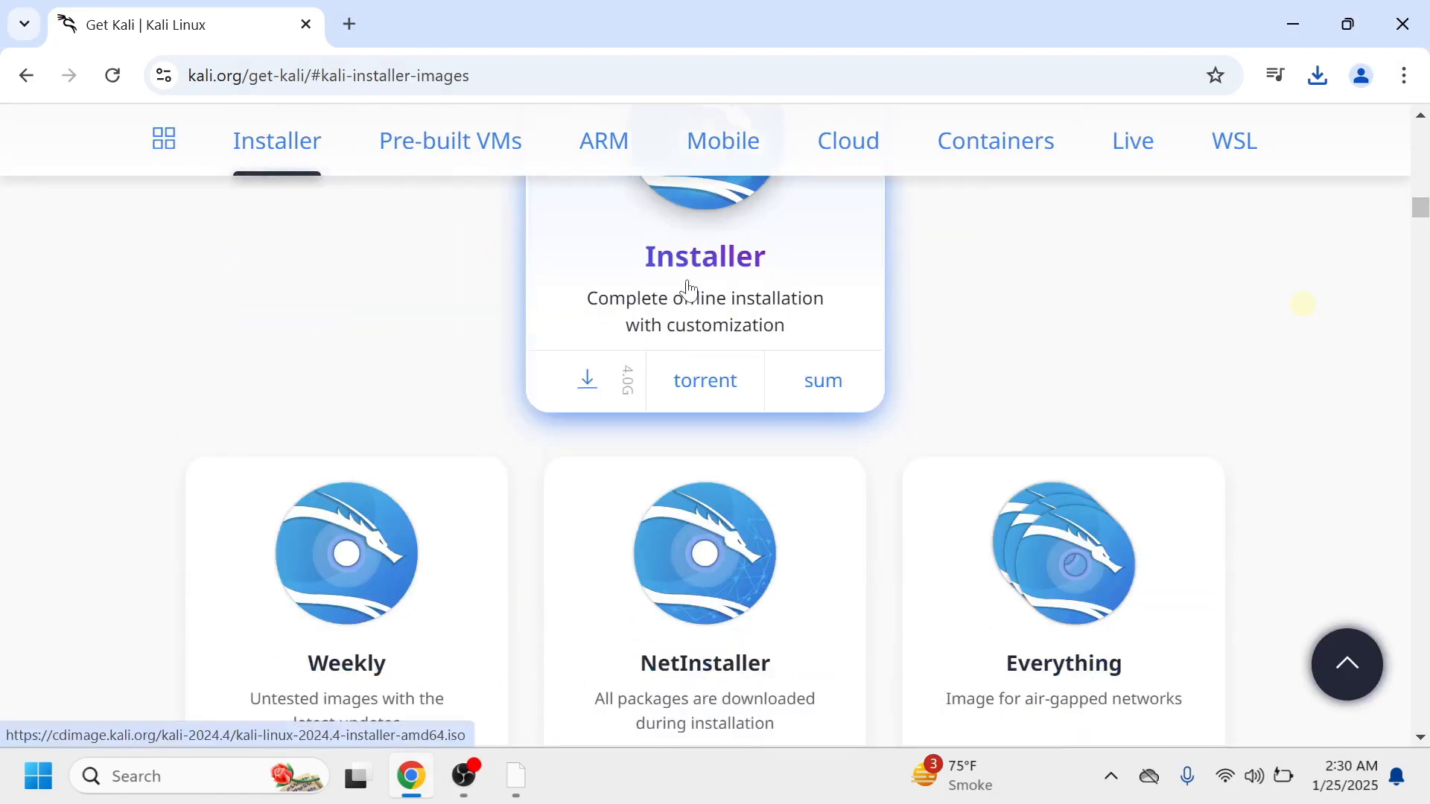
click(588, 385)
click(1315, 80)
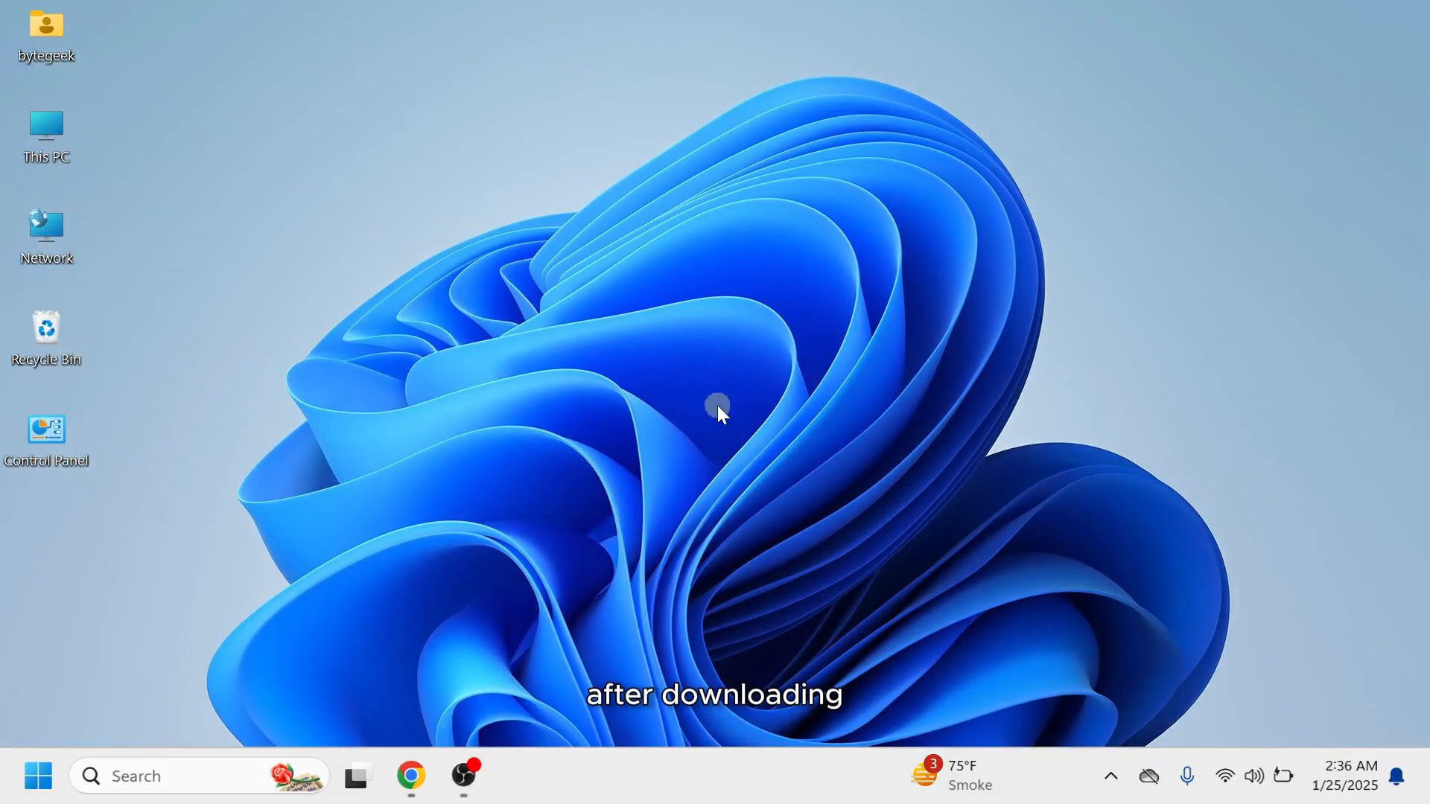
Open the Downloads folder in File Explorer and run the VirtualBox-7.1.6-167084-Win installer.
double_click(41, 168)
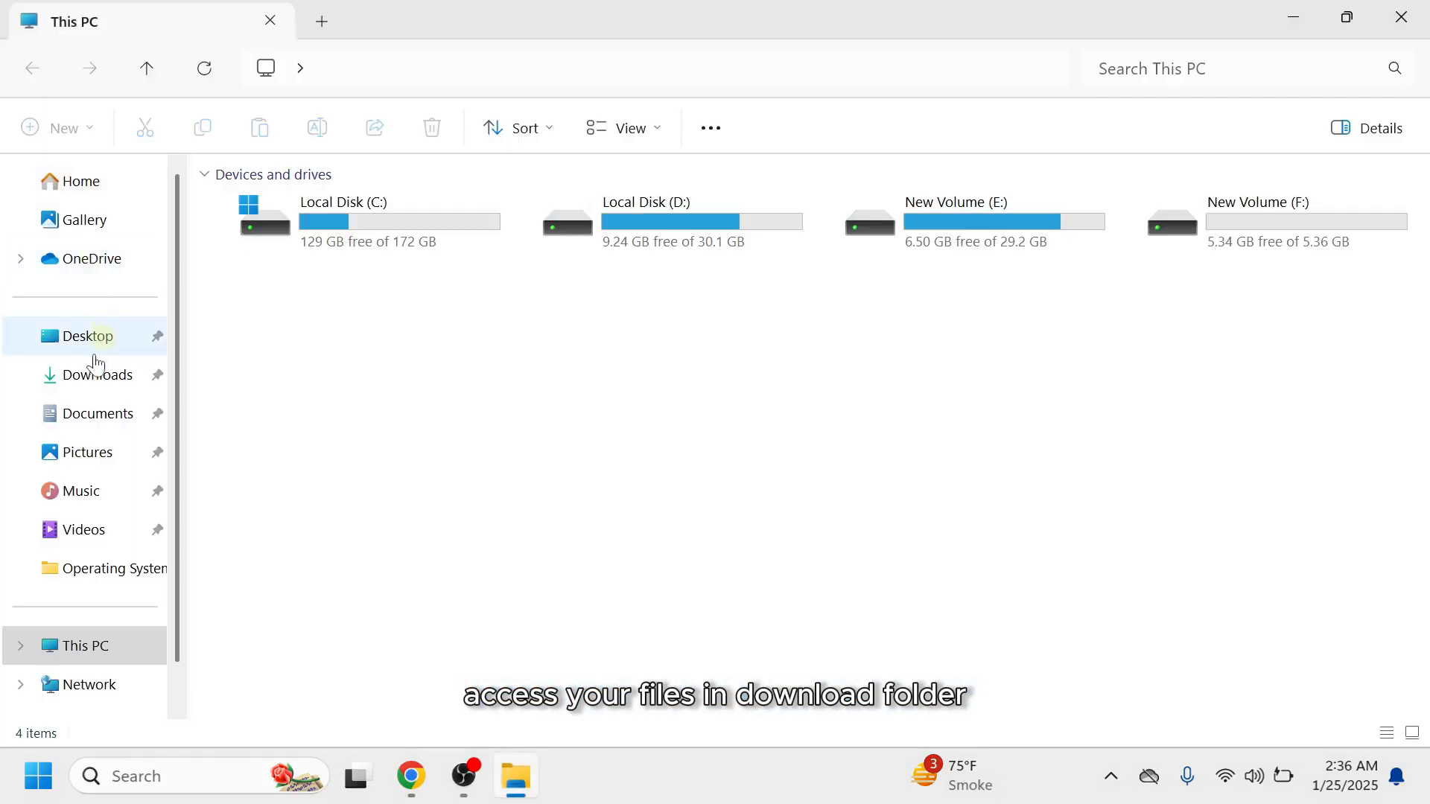
click(93, 372)
click(395, 257)
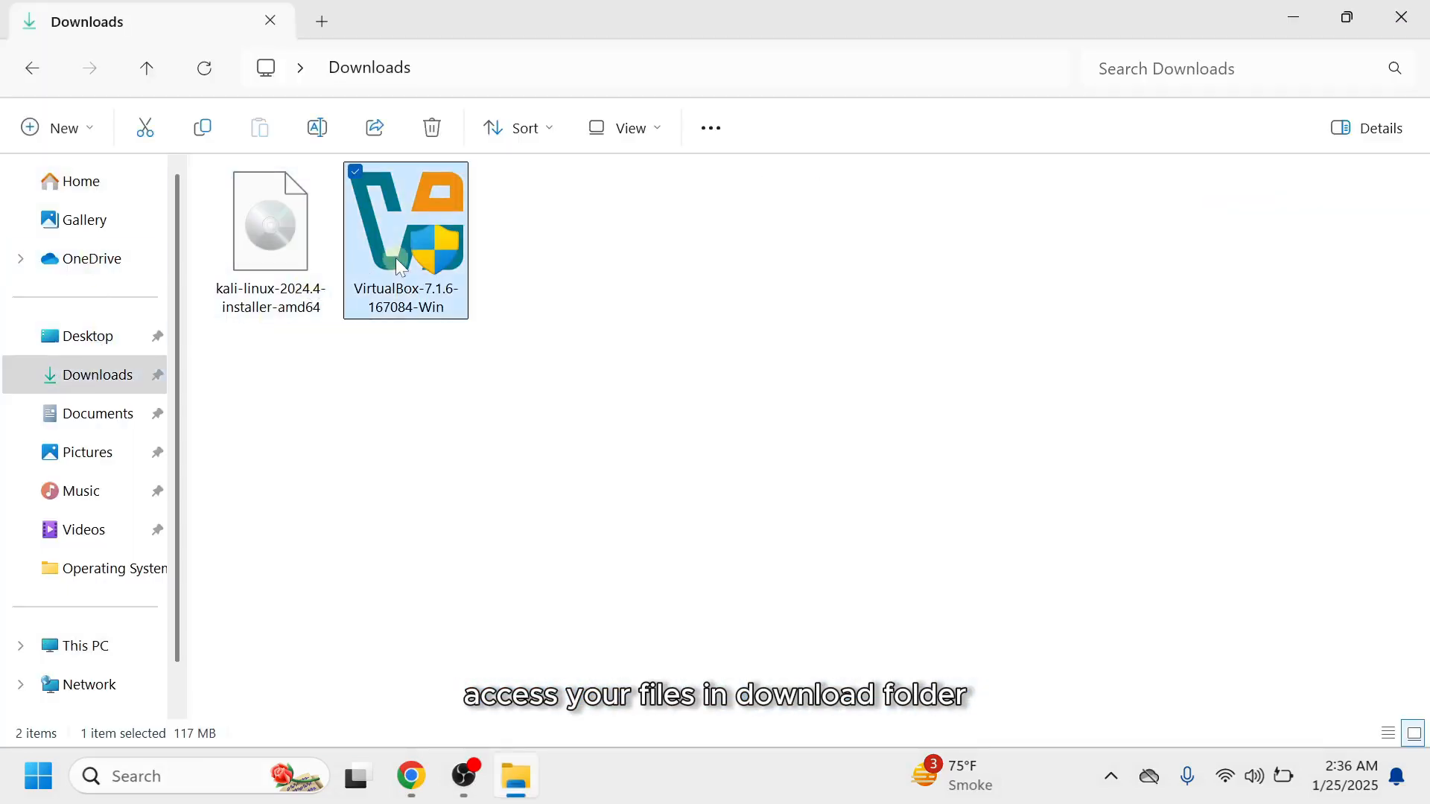
right_click(395, 258)
click(416, 272)
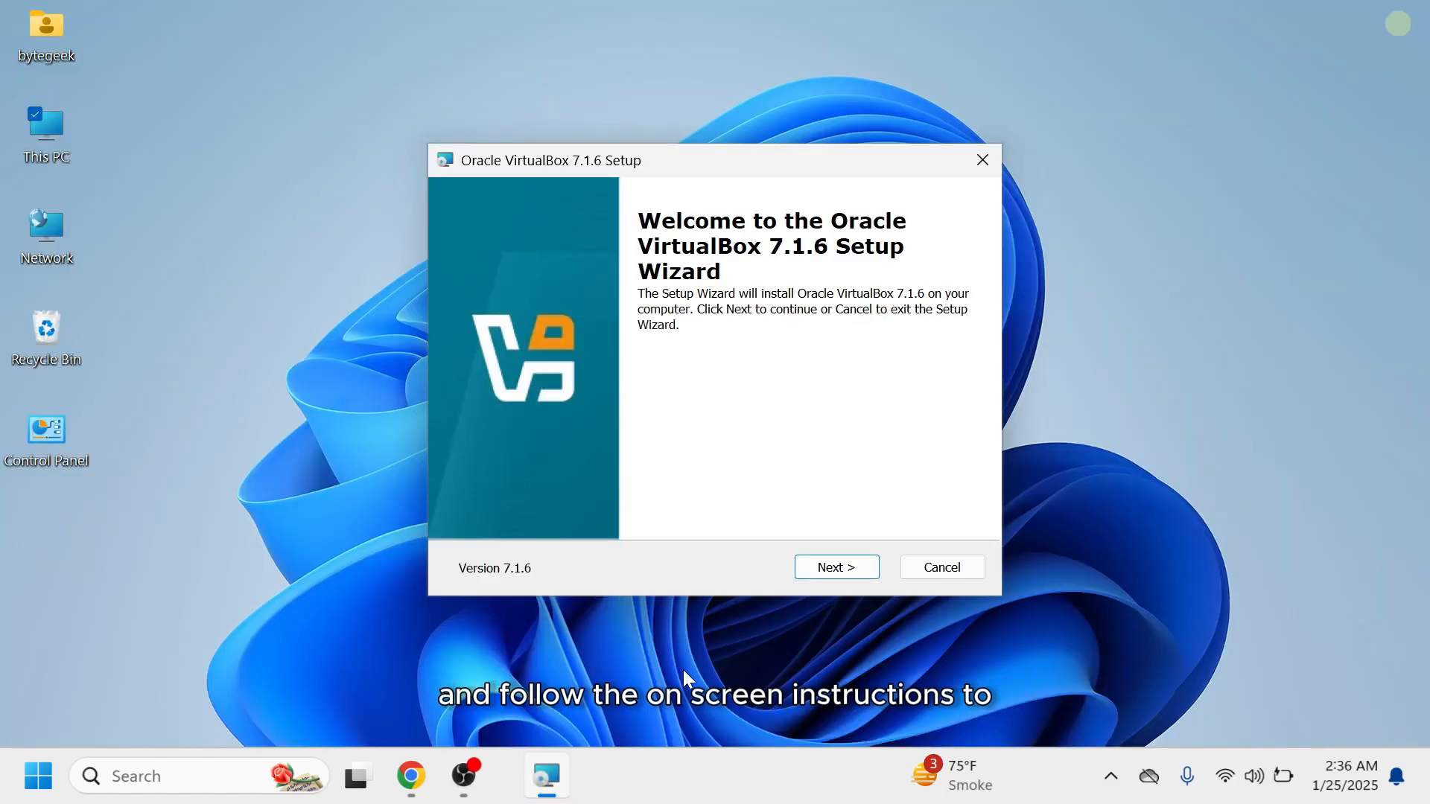
Go through the VirtualBox setup wizard, accepting the license terms and installing with the default features and location.
click(842, 566)
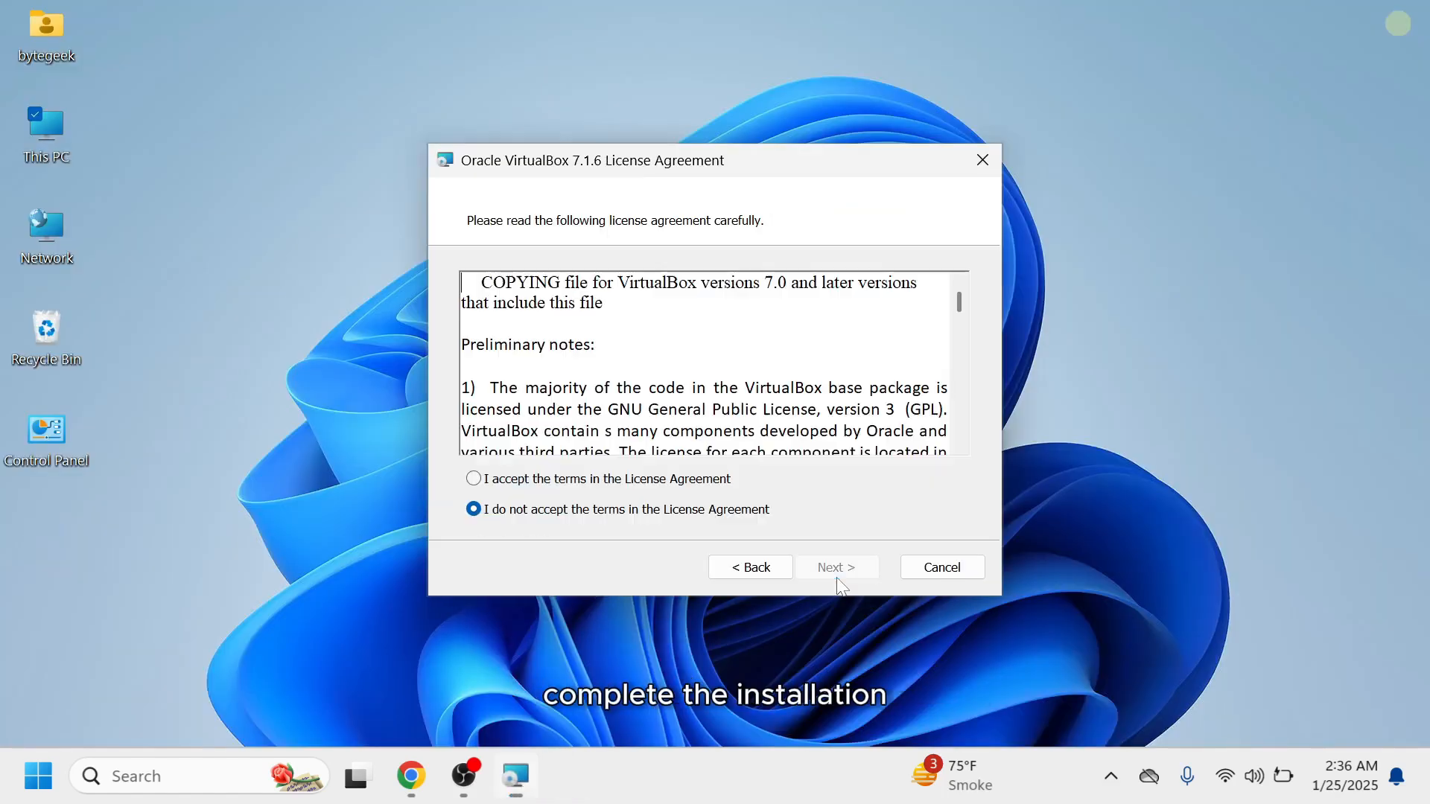
click(509, 481)
click(842, 566)
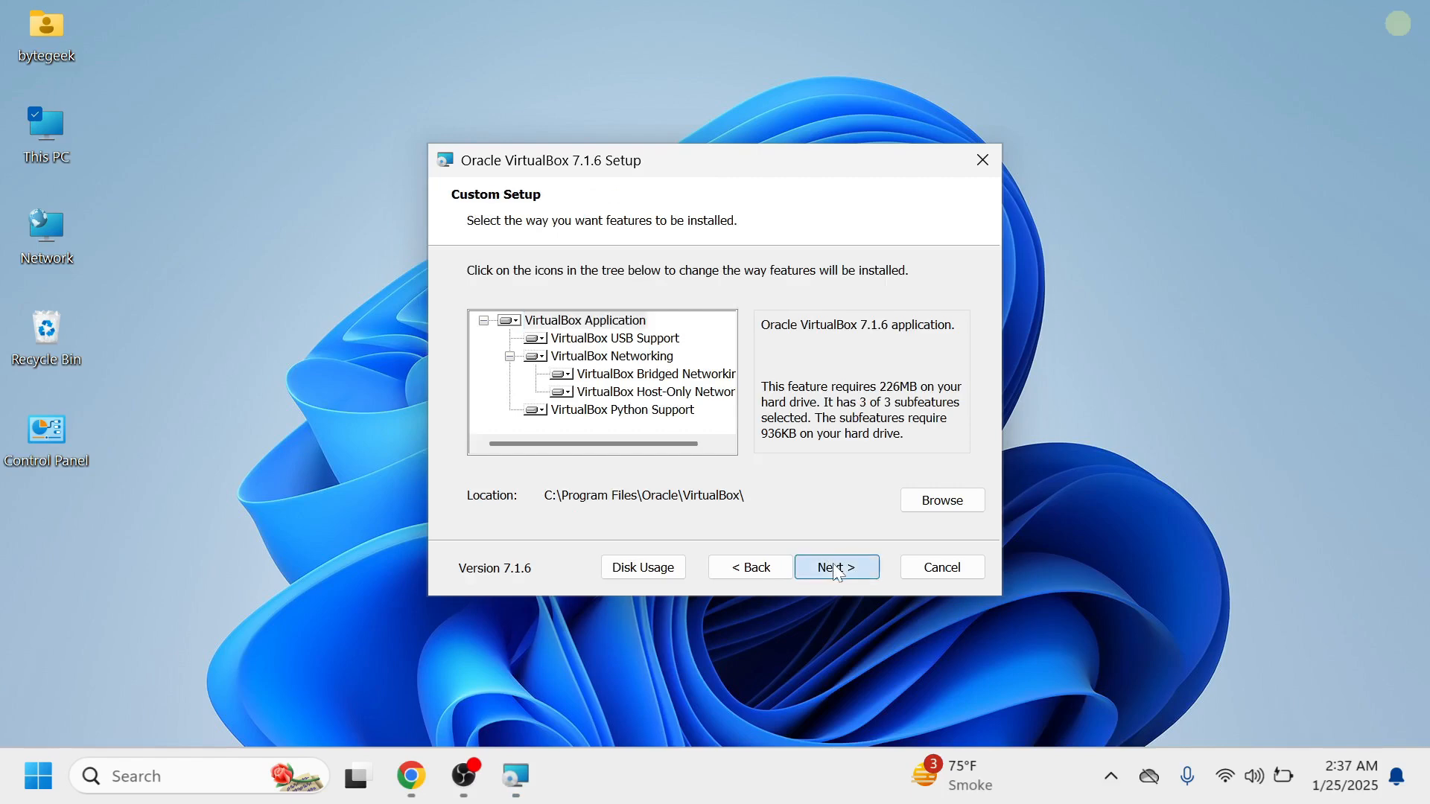
click(840, 568)
click(837, 570)
click(837, 570)
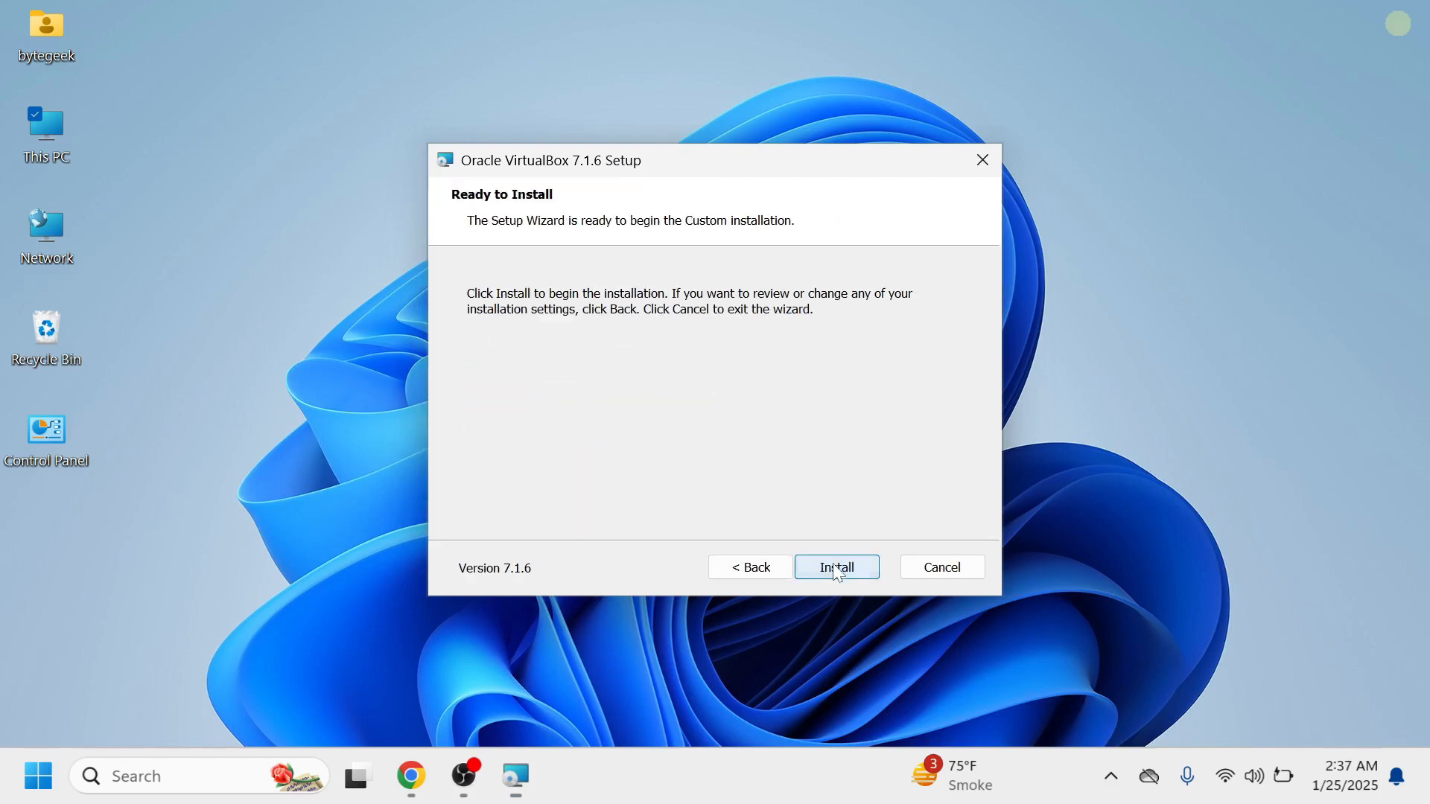
click(838, 570)
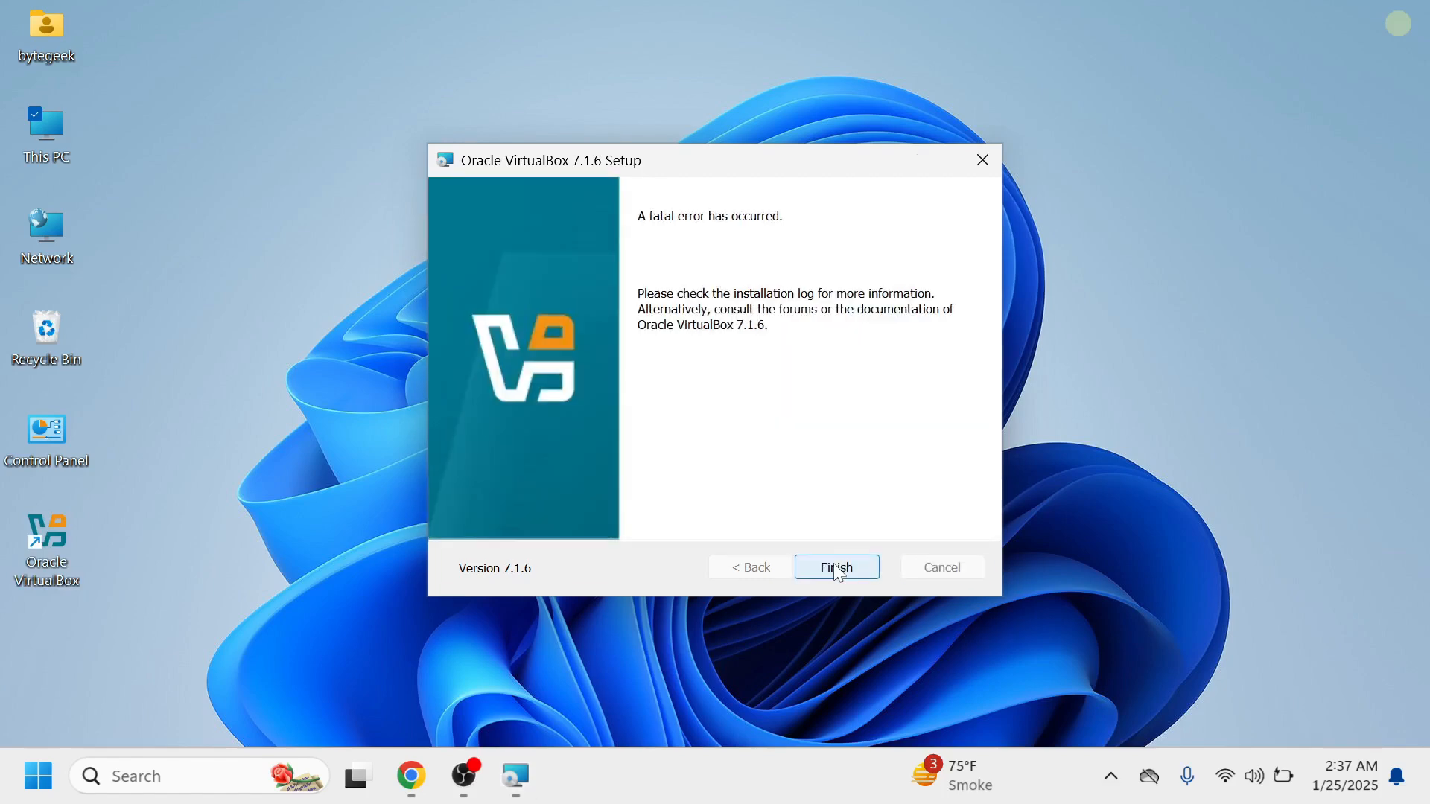
Close the finished setup wizard and start a new virtual machine named Kali Linux.
click(837, 568)
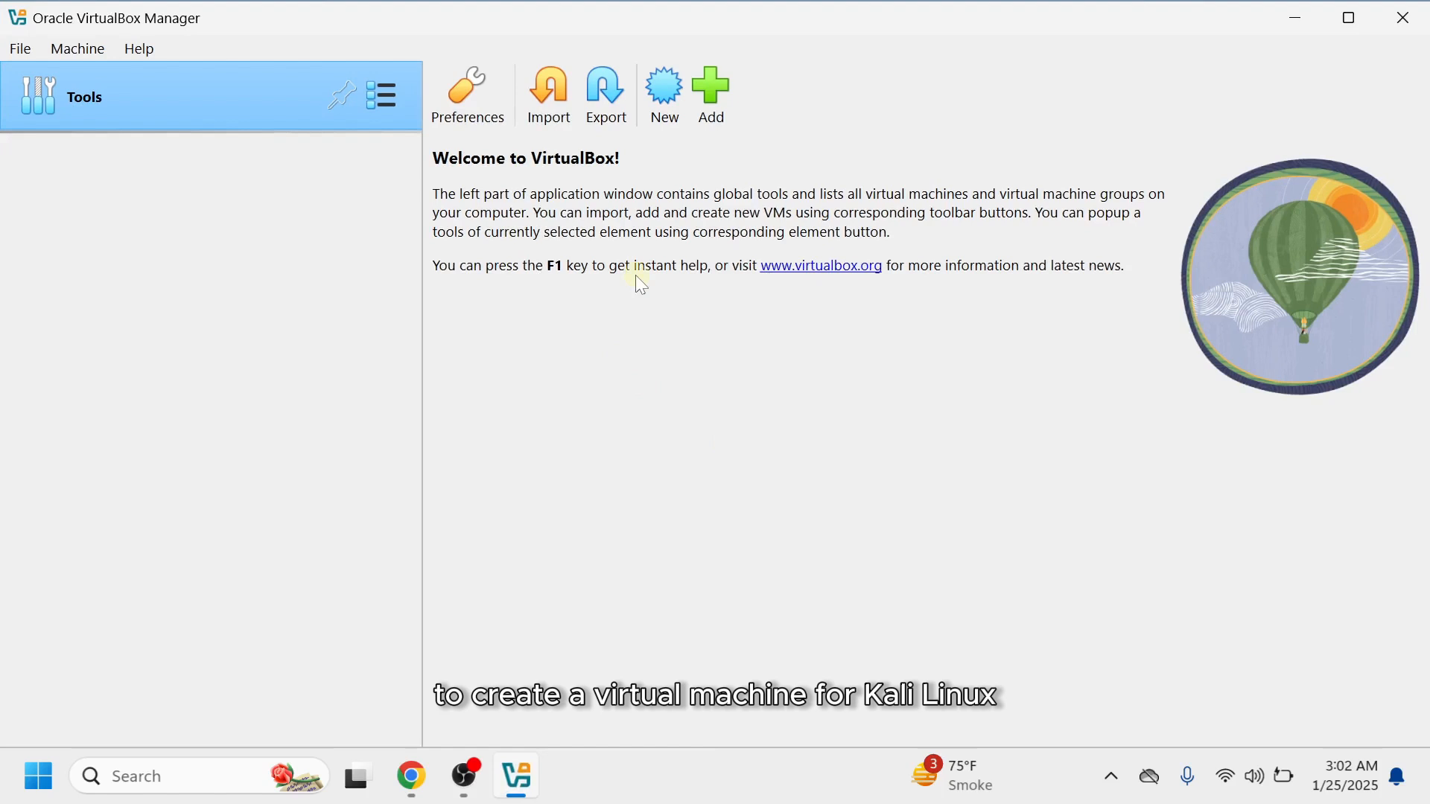
click(665, 91)
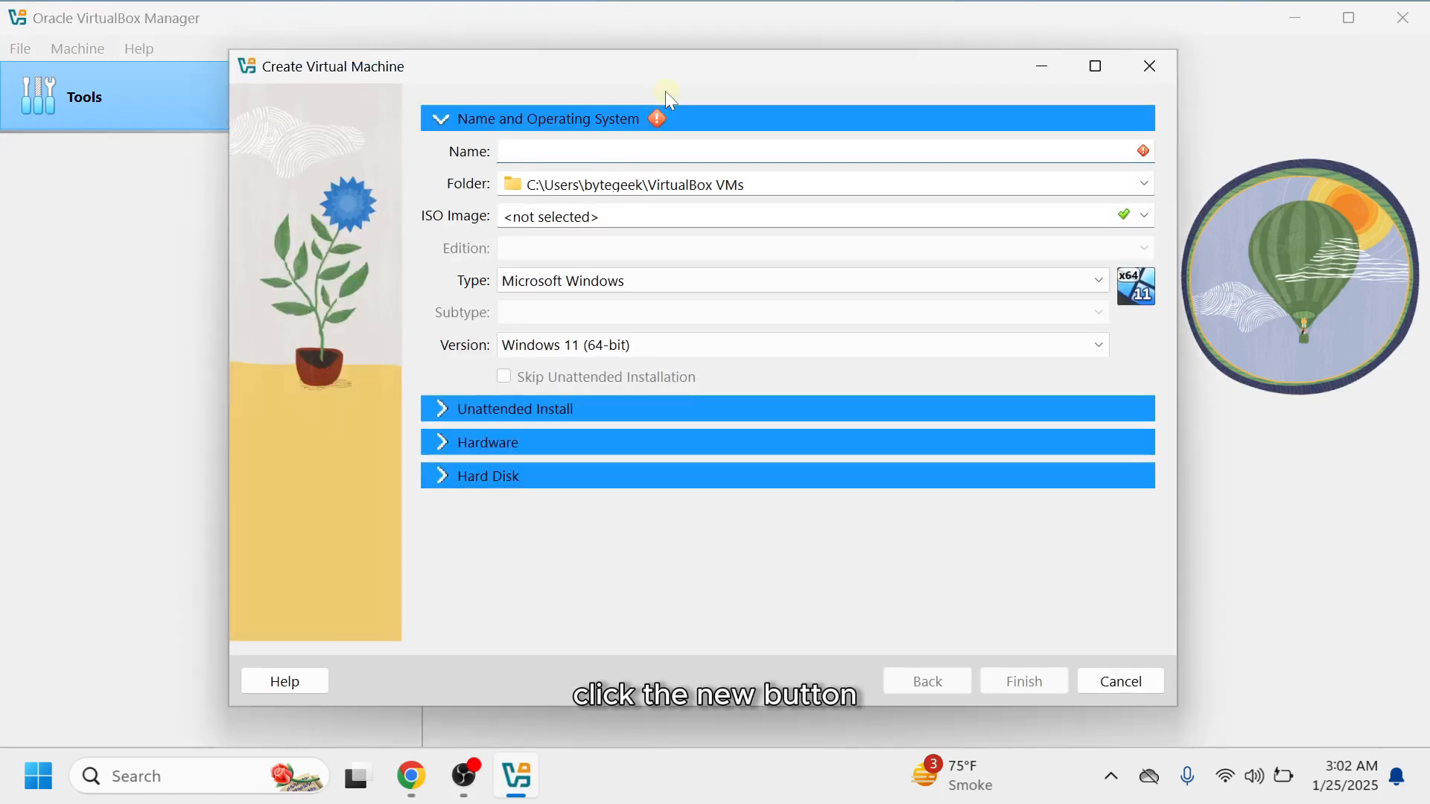
text(Kal)
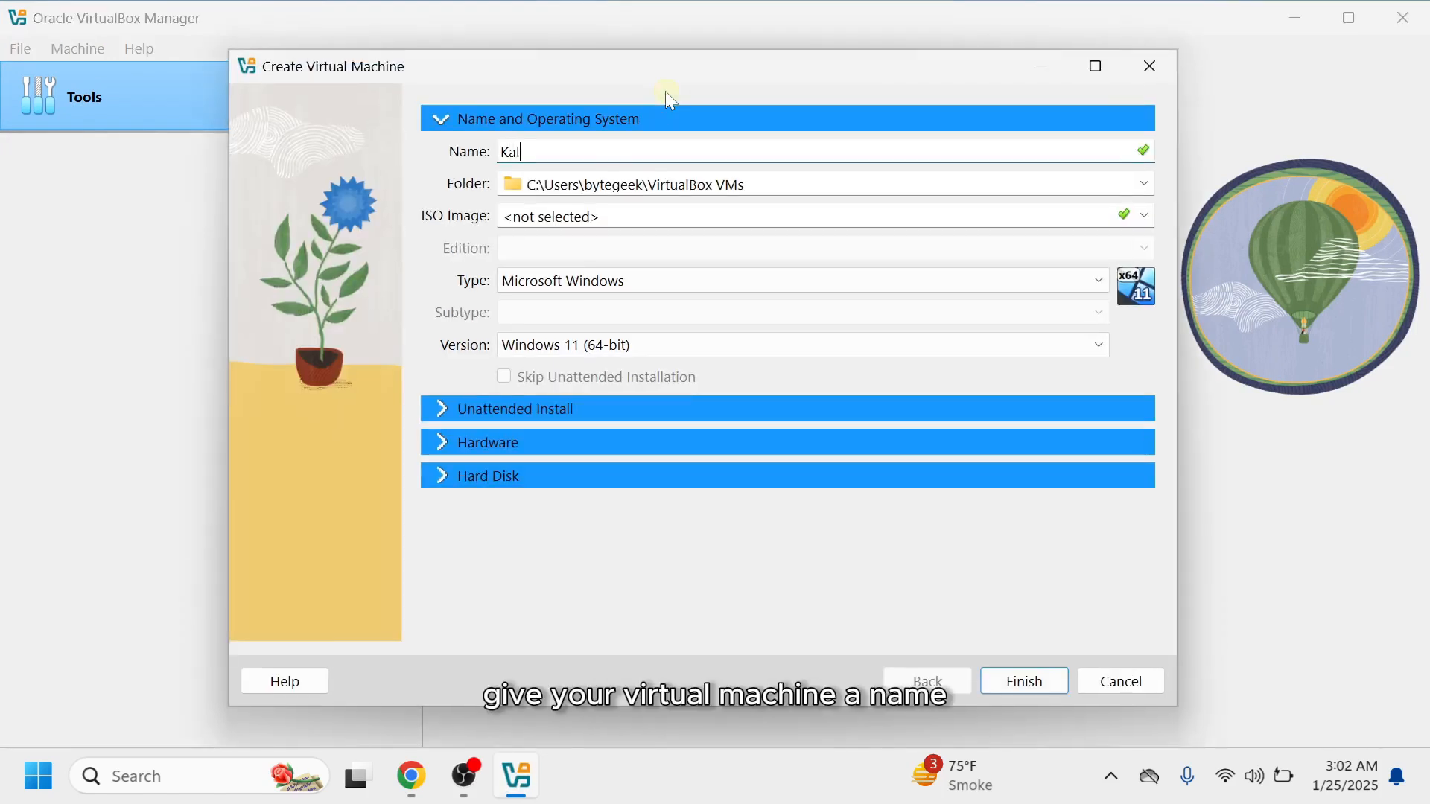
text(i Linux)
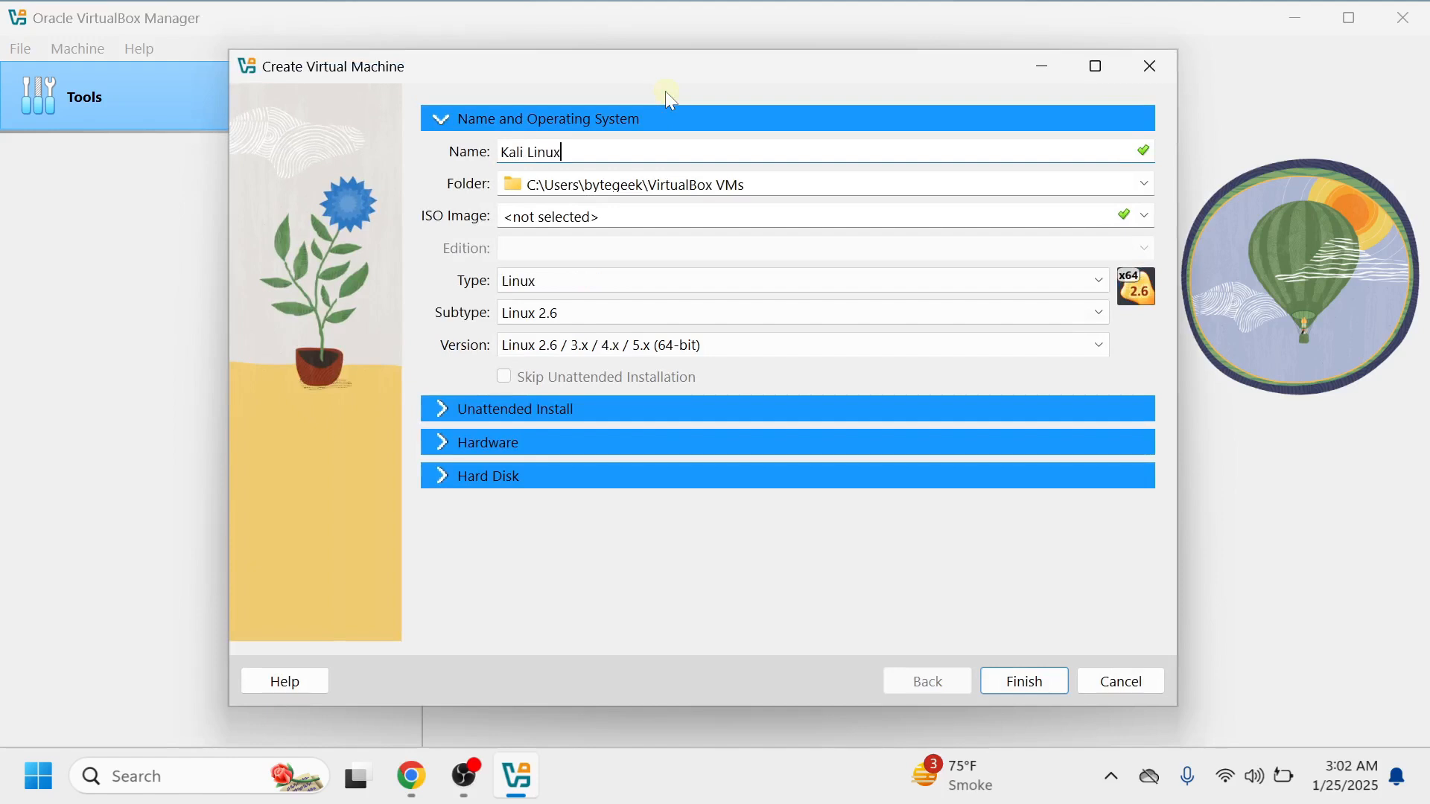
Keep the default VirtualBox VMs folder and choose the downloaded kali-linux-2024.4-installer-amd64 ISO as the ISO image.
click(1145, 184)
click(1145, 207)
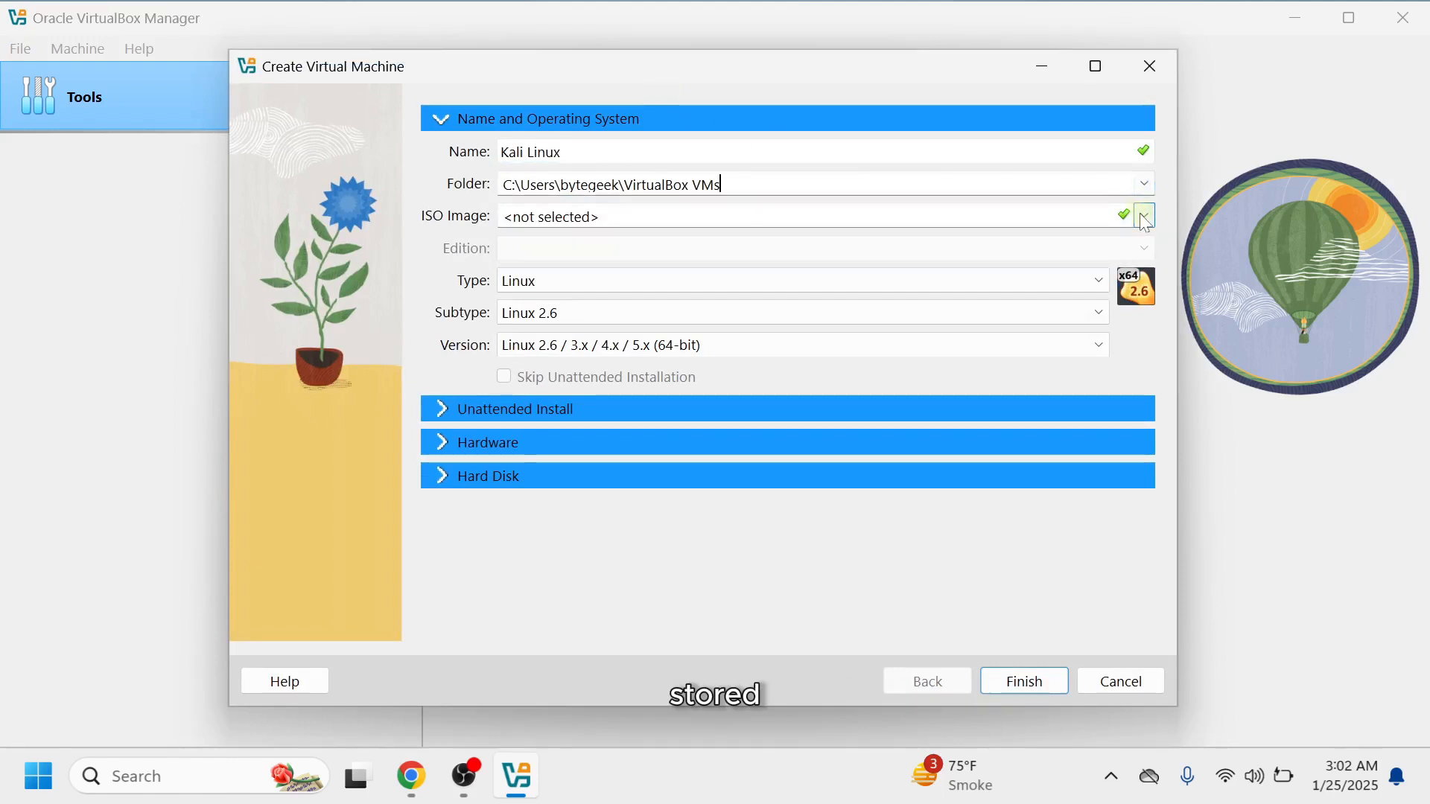
click(1144, 218)
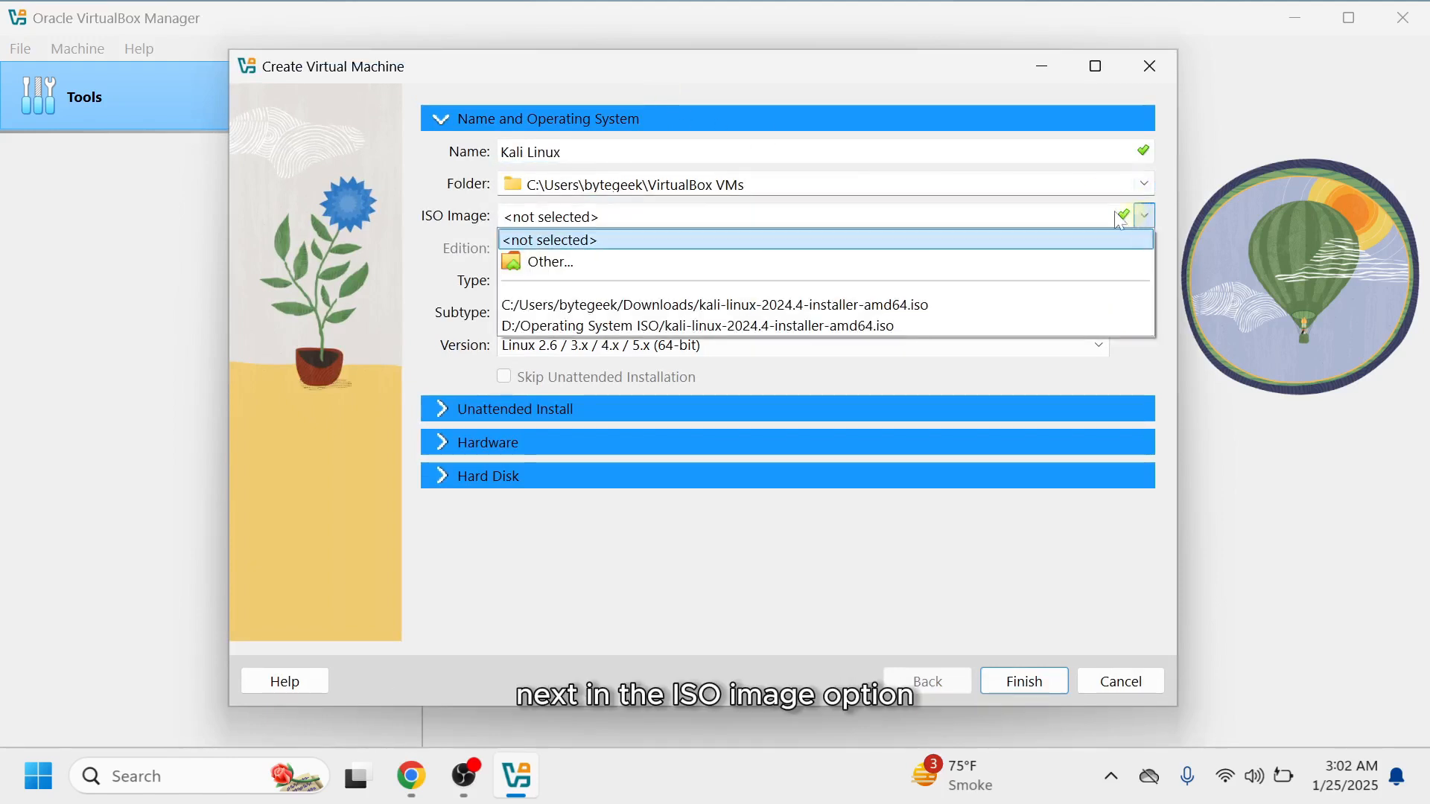
click(935, 270)
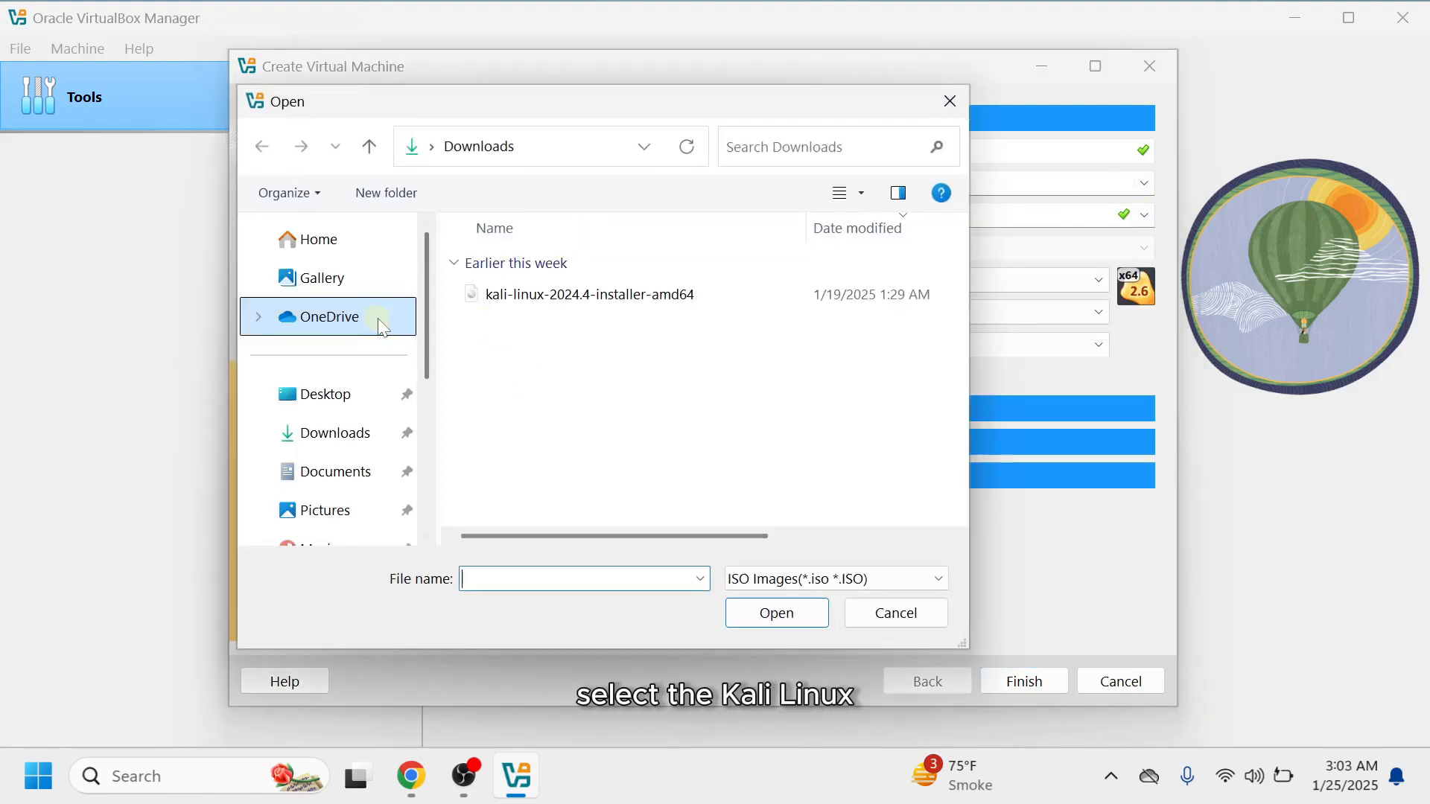
double_click(514, 295)
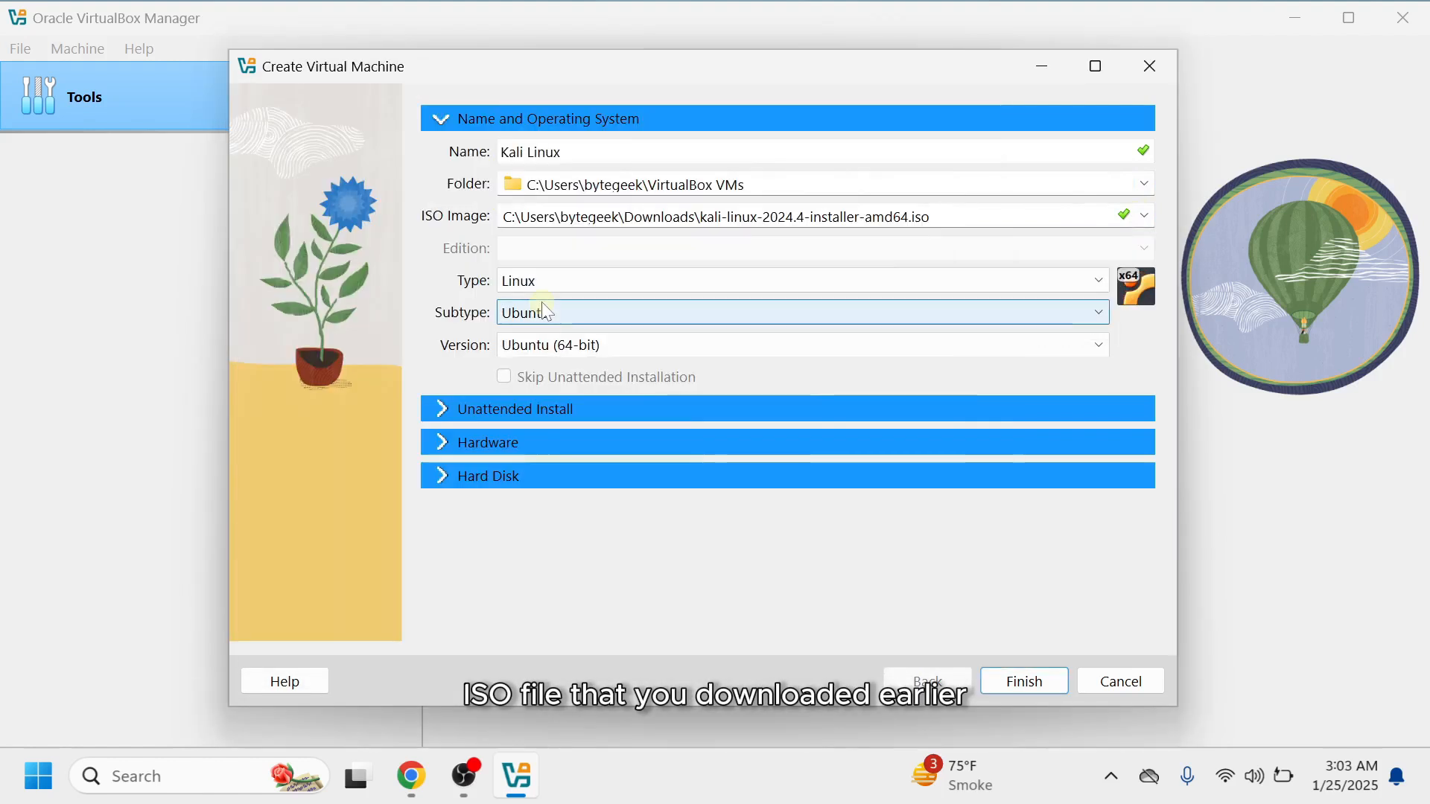
Set the operating system type to Linux and the subtype to Other Linux.
click(605, 279)
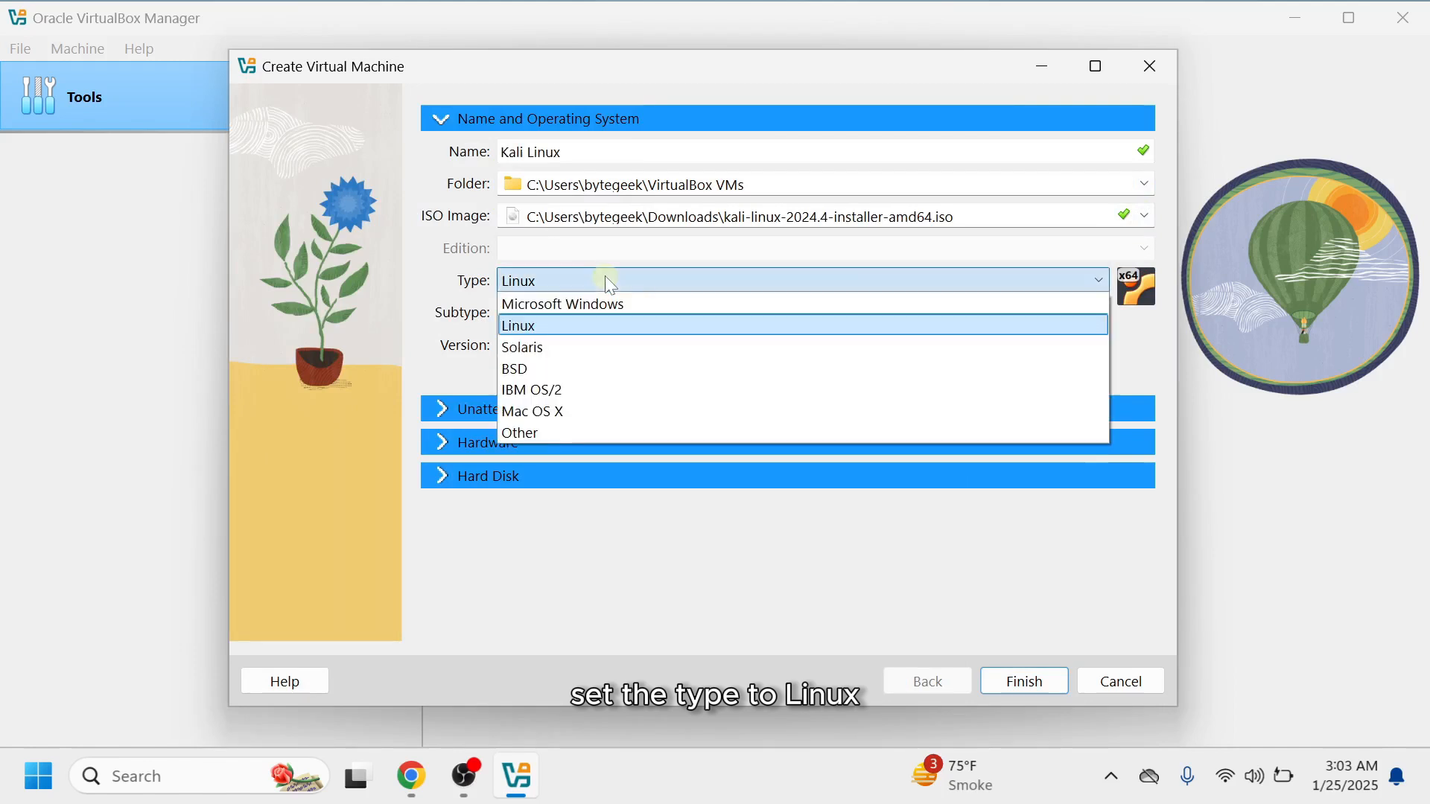
click(605, 278)
click(678, 320)
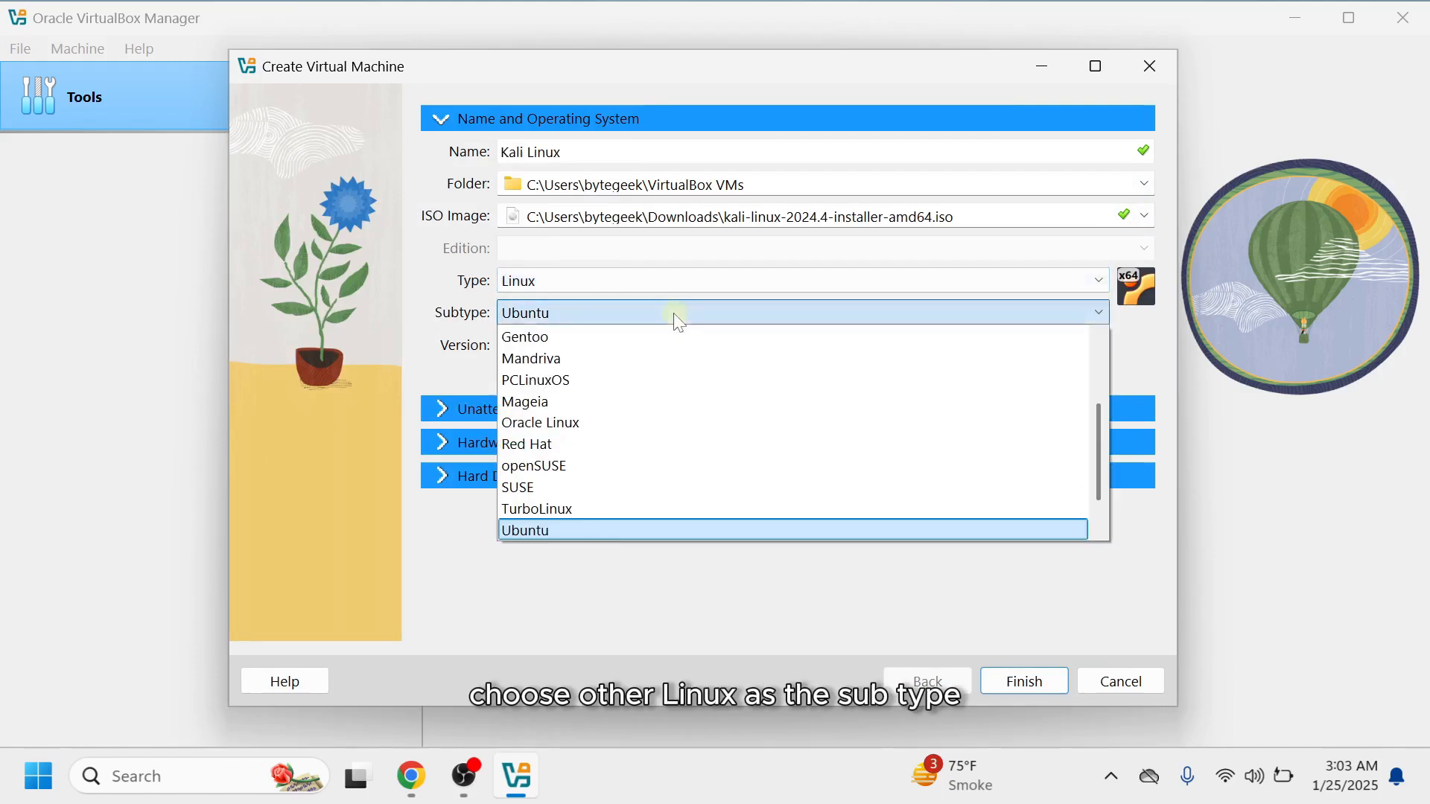
key(Down)
key(Down)
key(Return)
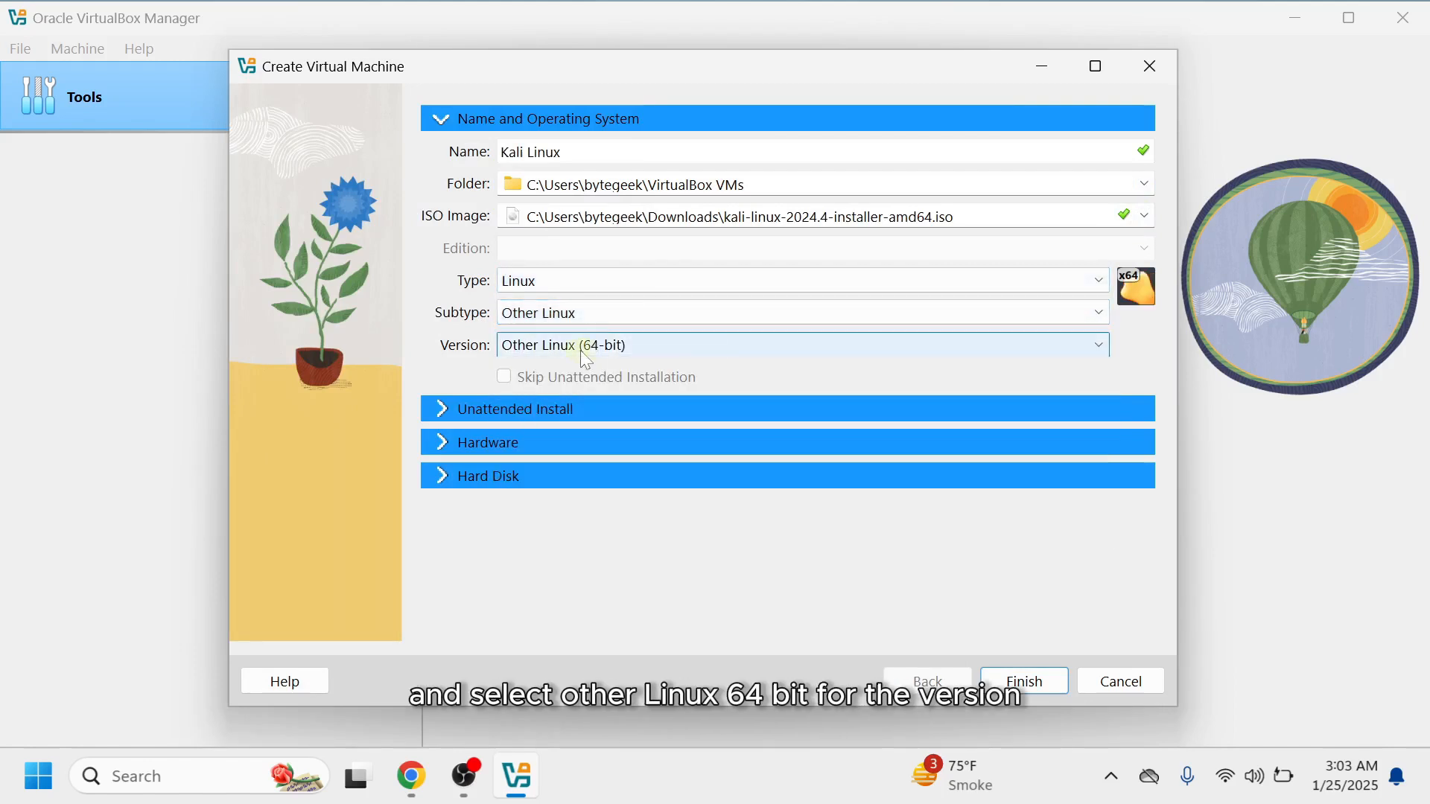
Set the VM hardware to 6035 MB base memory and 2 processors.
click(445, 417)
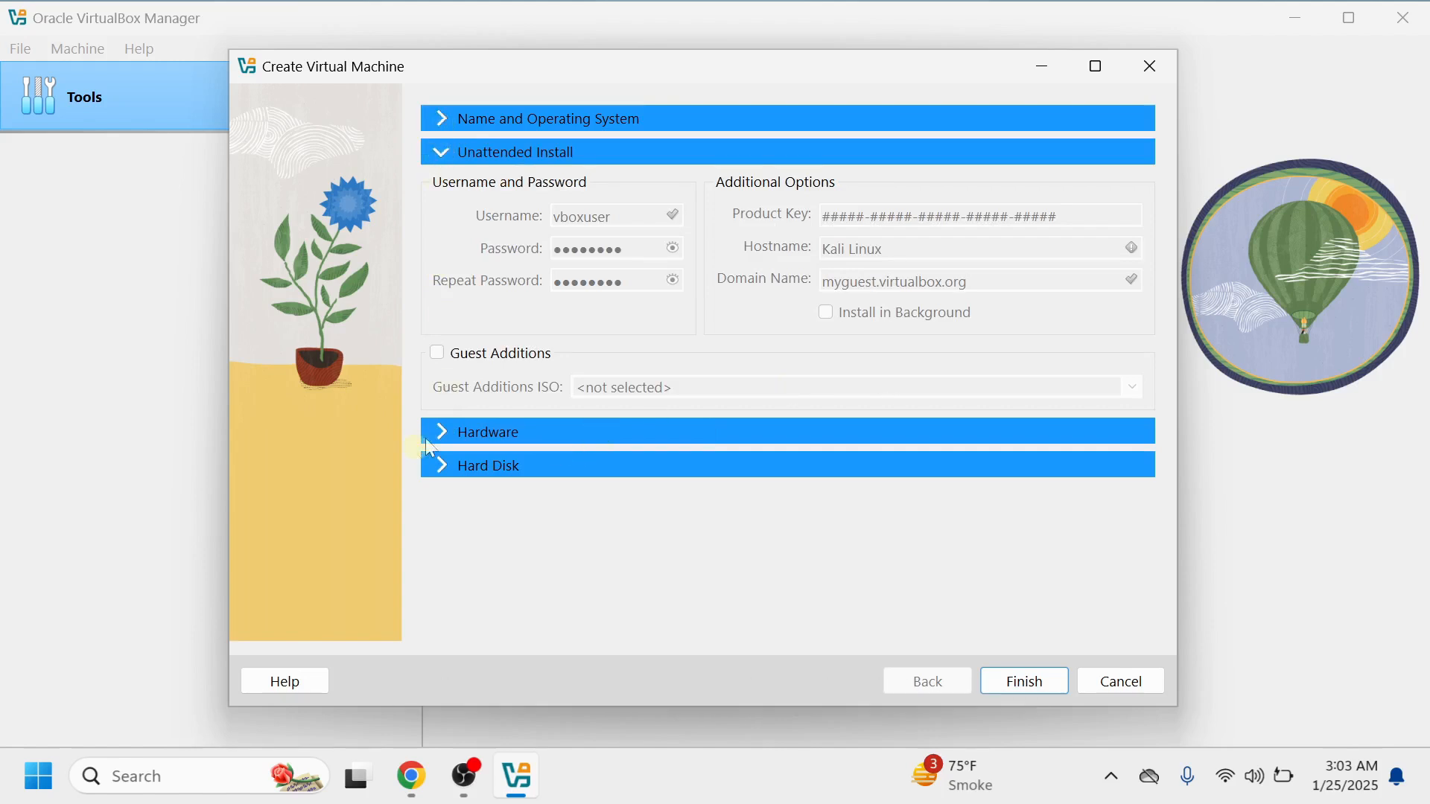
click(443, 432)
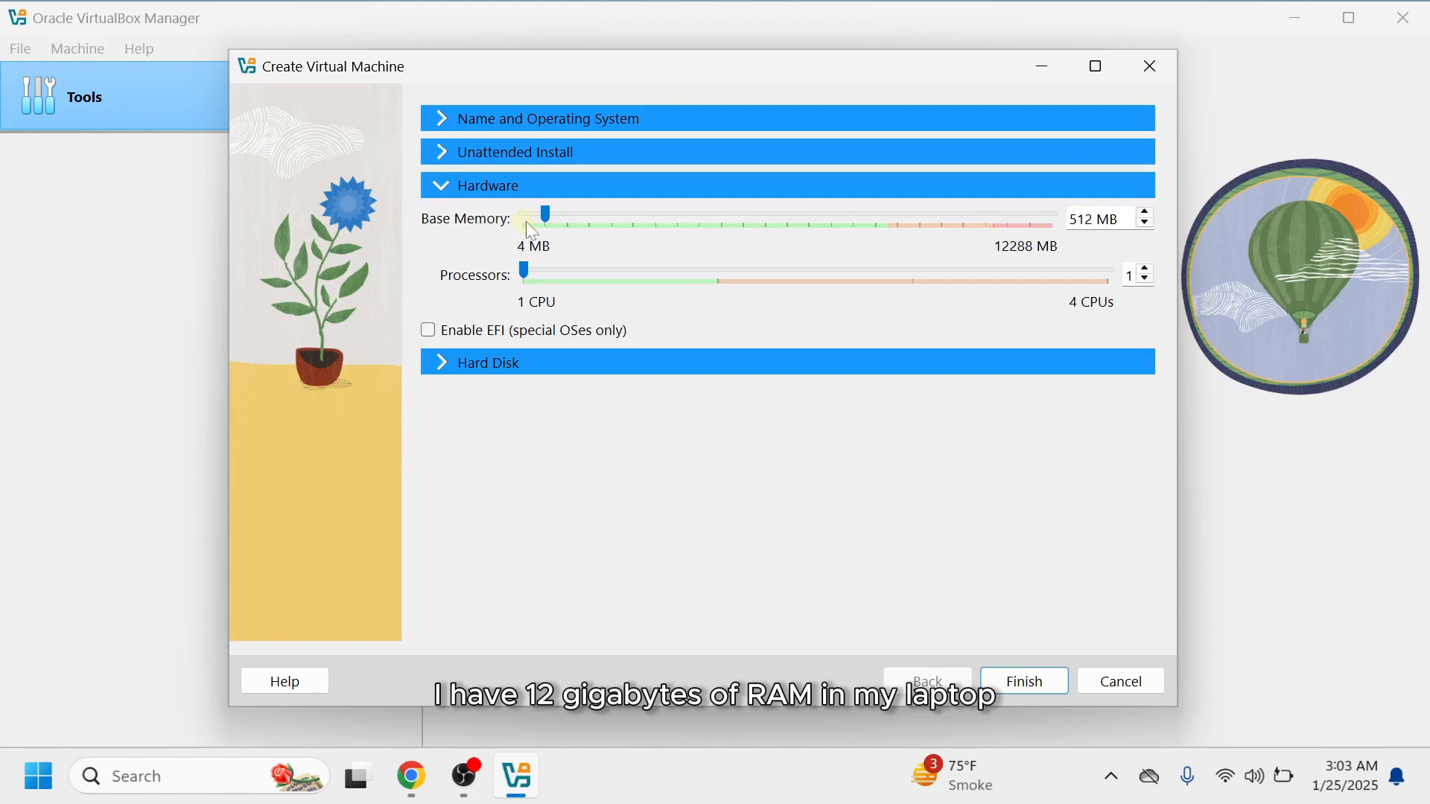
drag(542, 223, 662, 216)
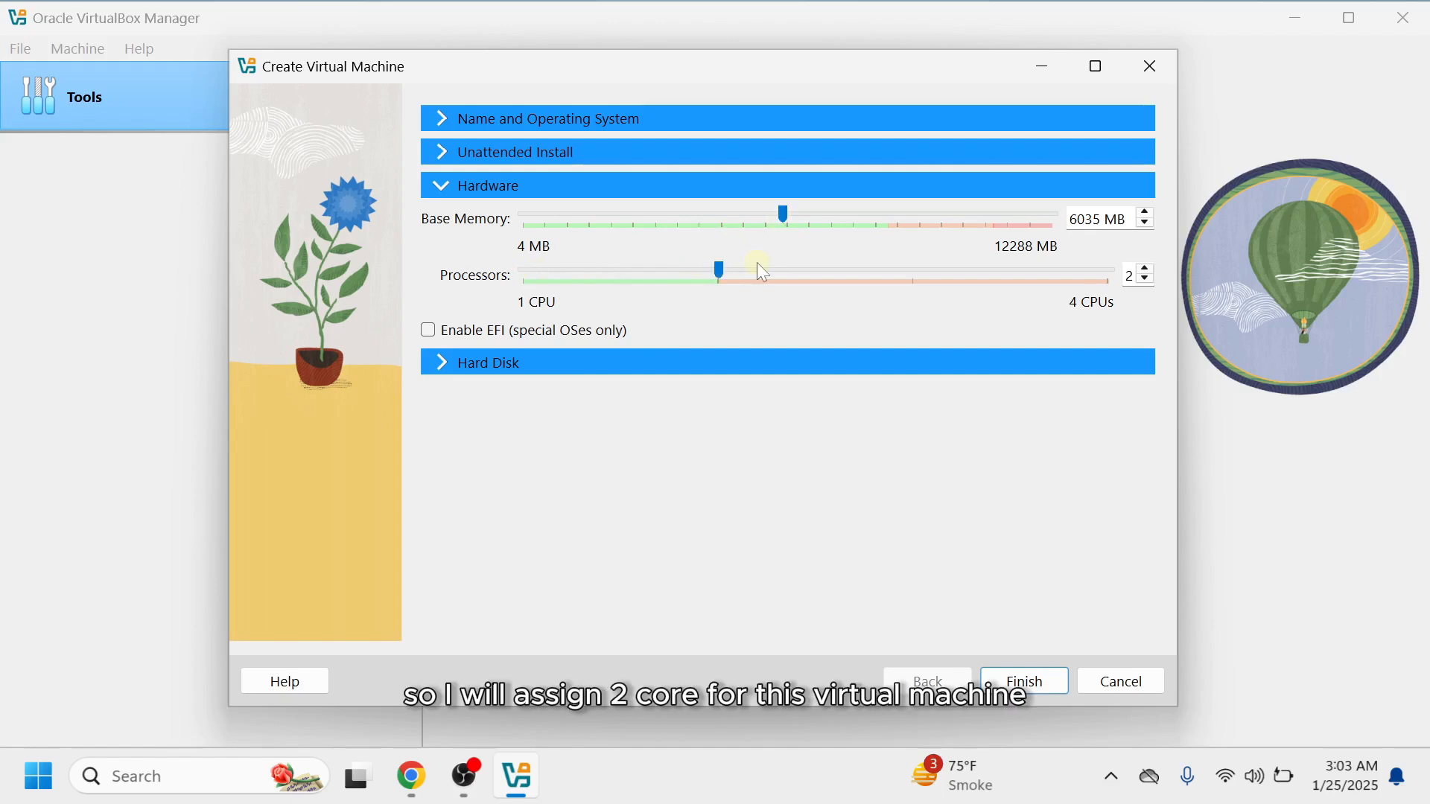
Create a new 26.01 GB VDI virtual hard disk and finish creating the virtual machine.
click(448, 365)
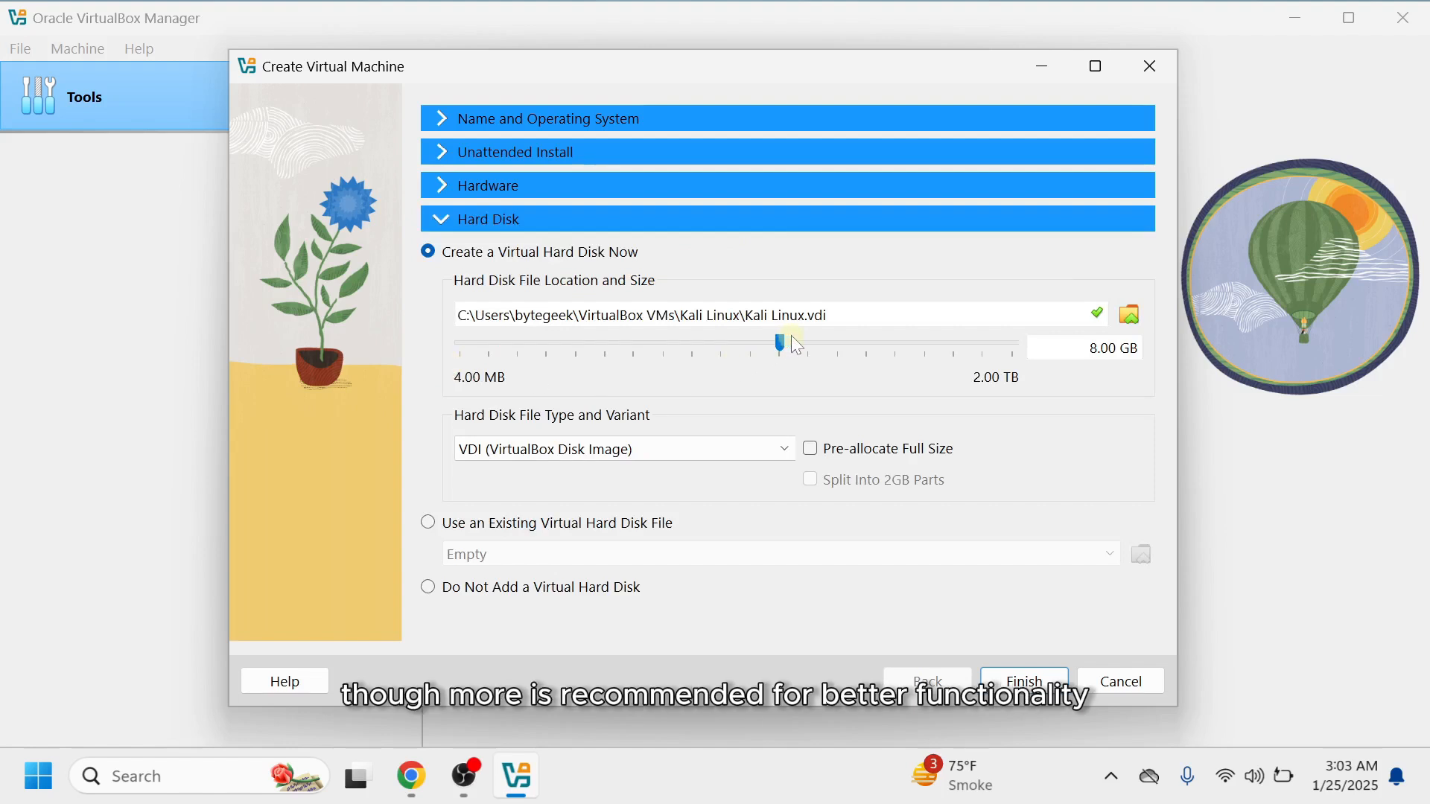
drag(832, 347, 835, 347)
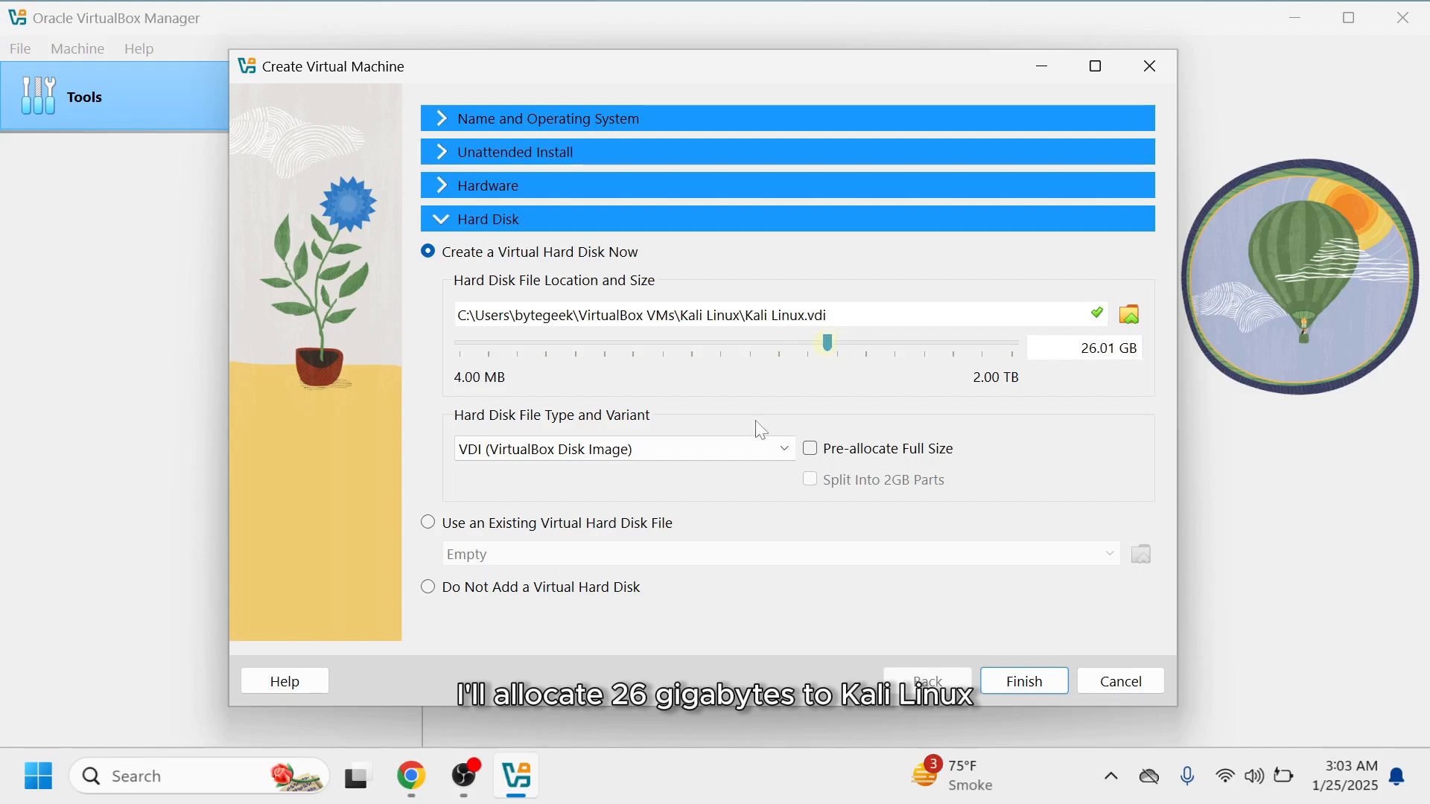
click(1010, 679)
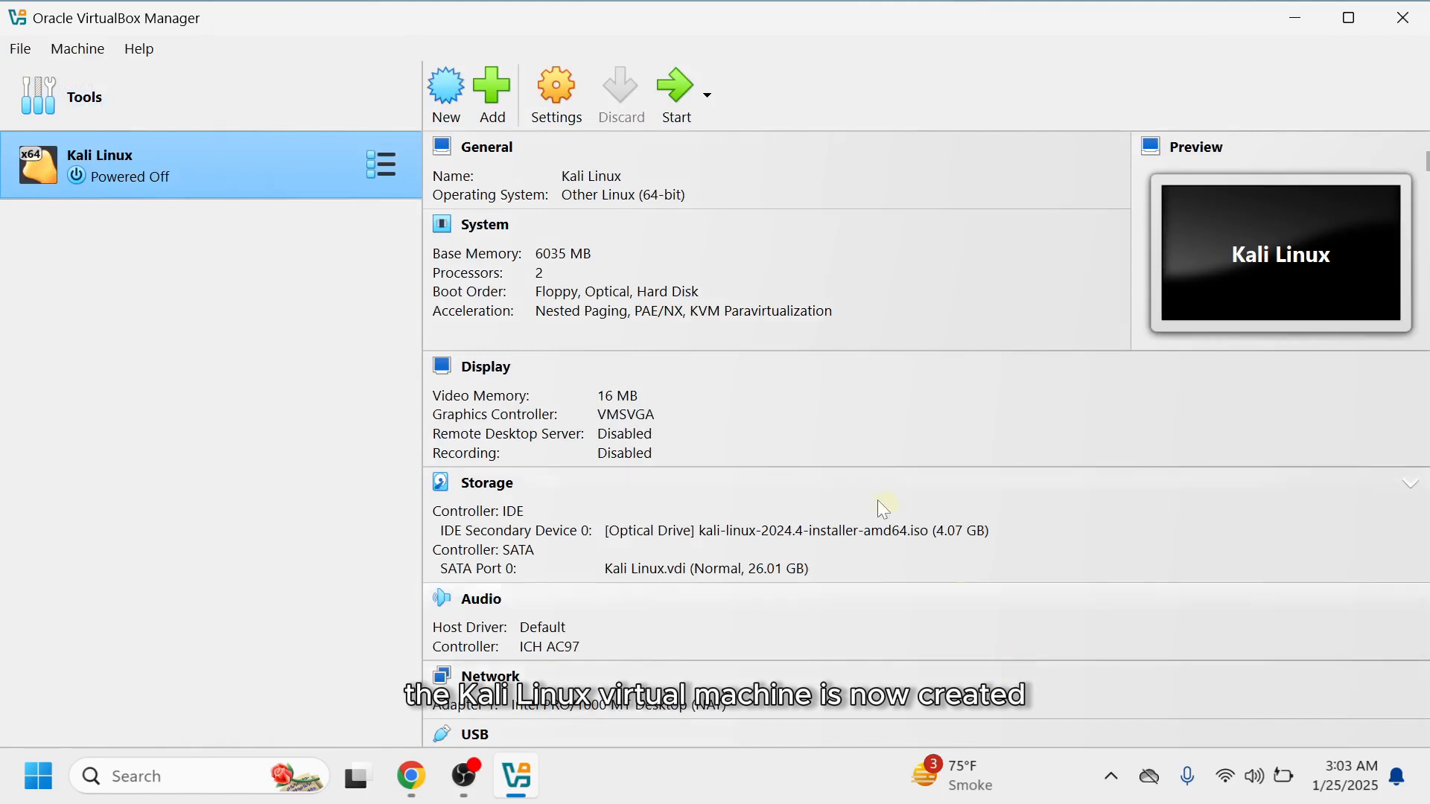
In the Kali Linux VM settings, set the shared clipboard to Bidirectional and video memory to 128 MB.
click(551, 97)
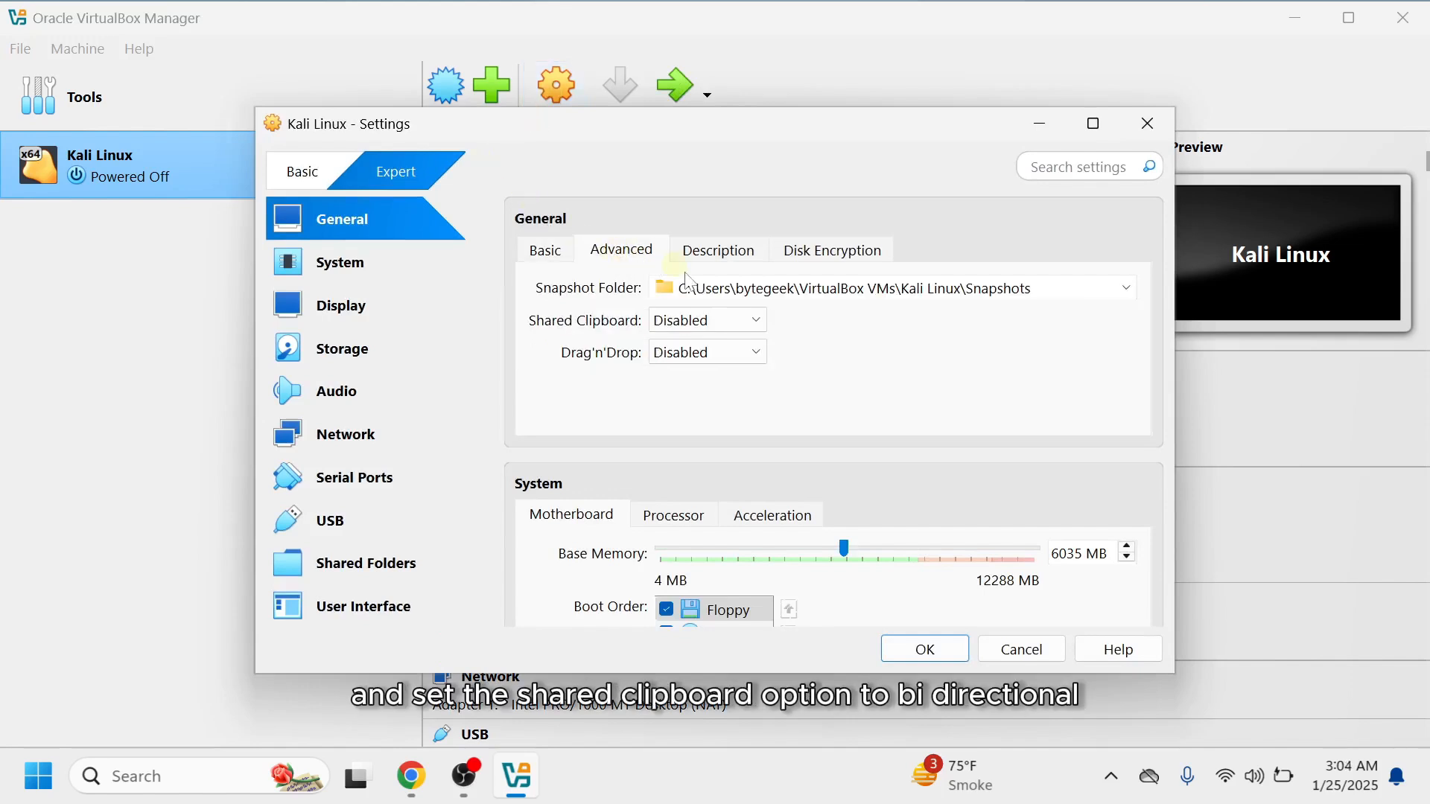
click(705, 327)
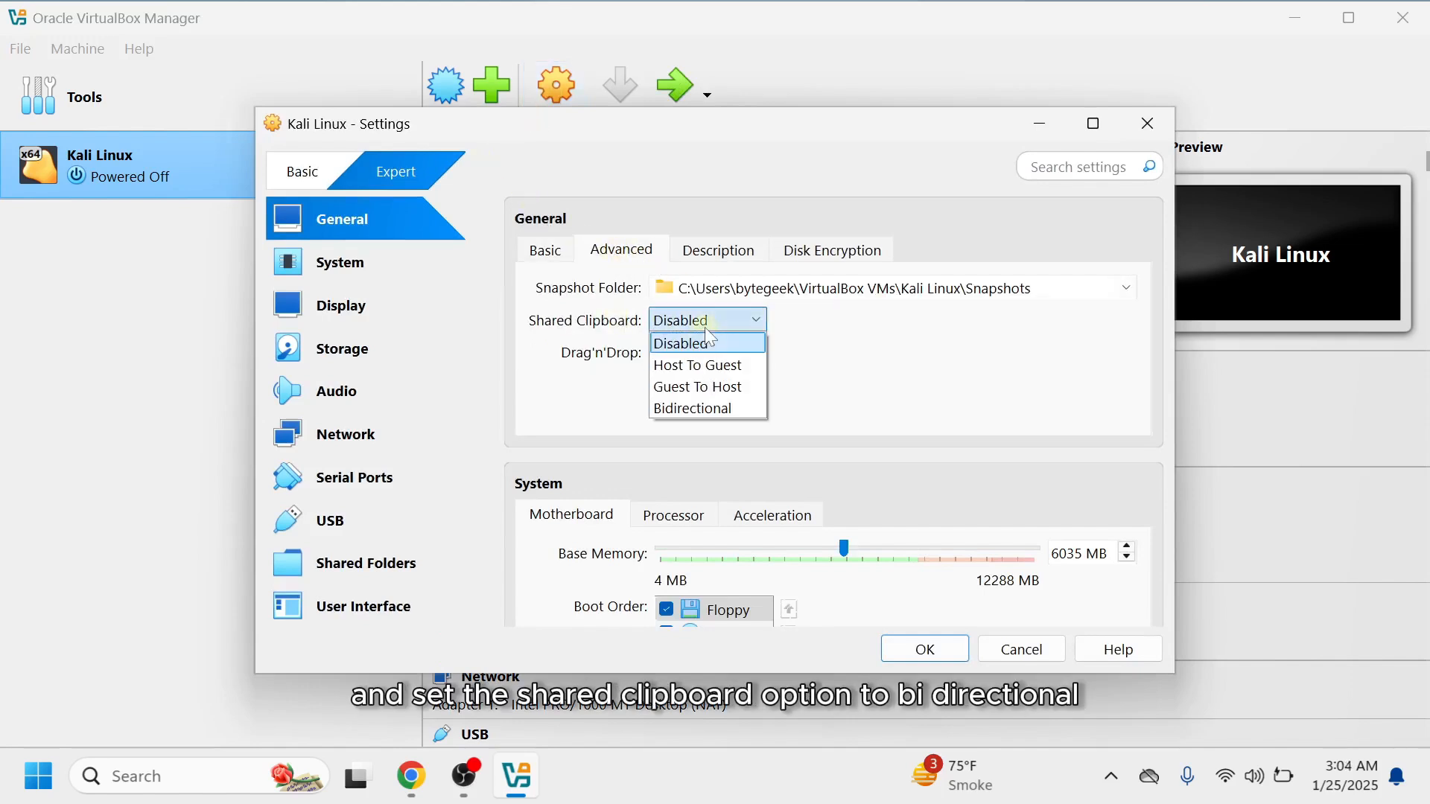
click(706, 408)
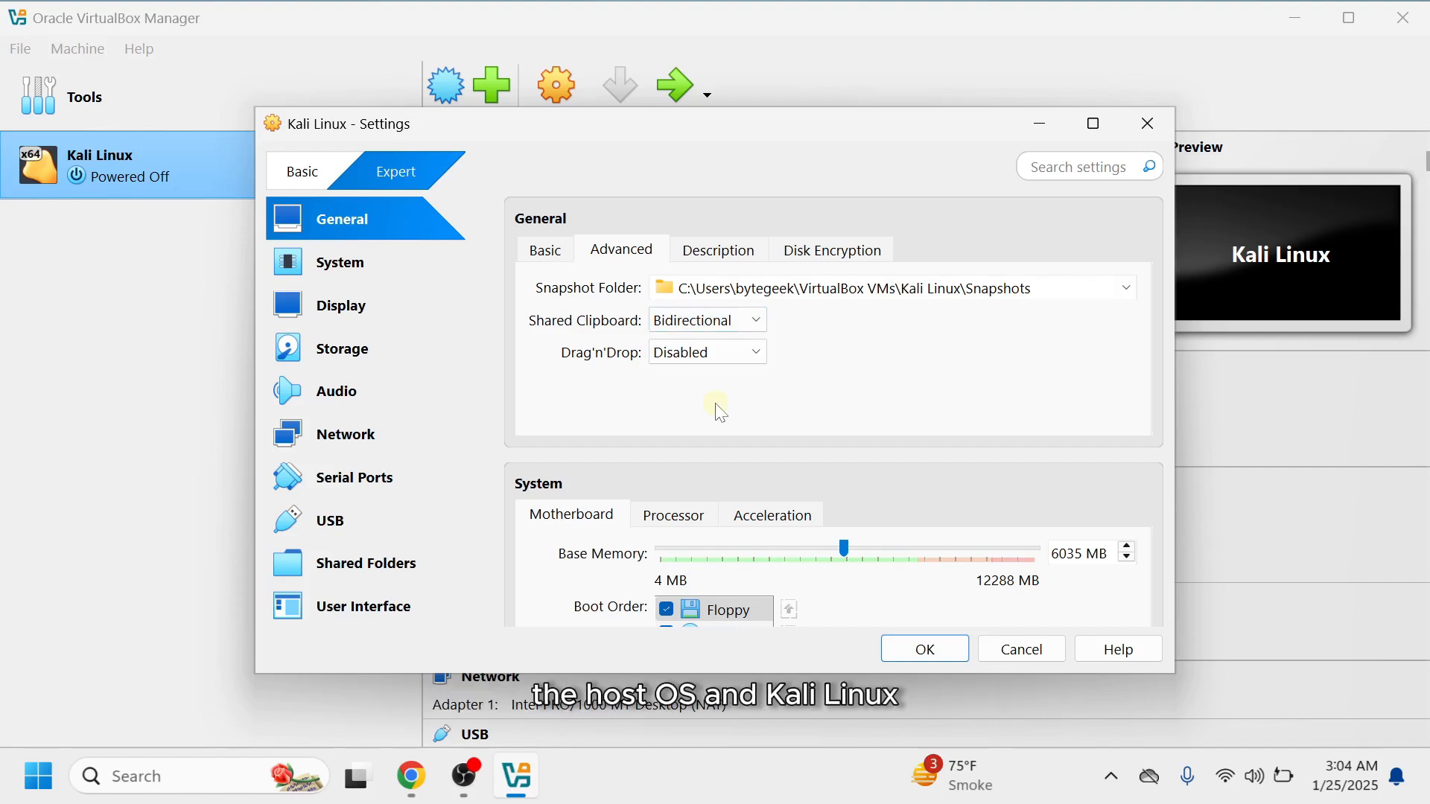
click(361, 302)
drag(729, 290, 1056, 295)
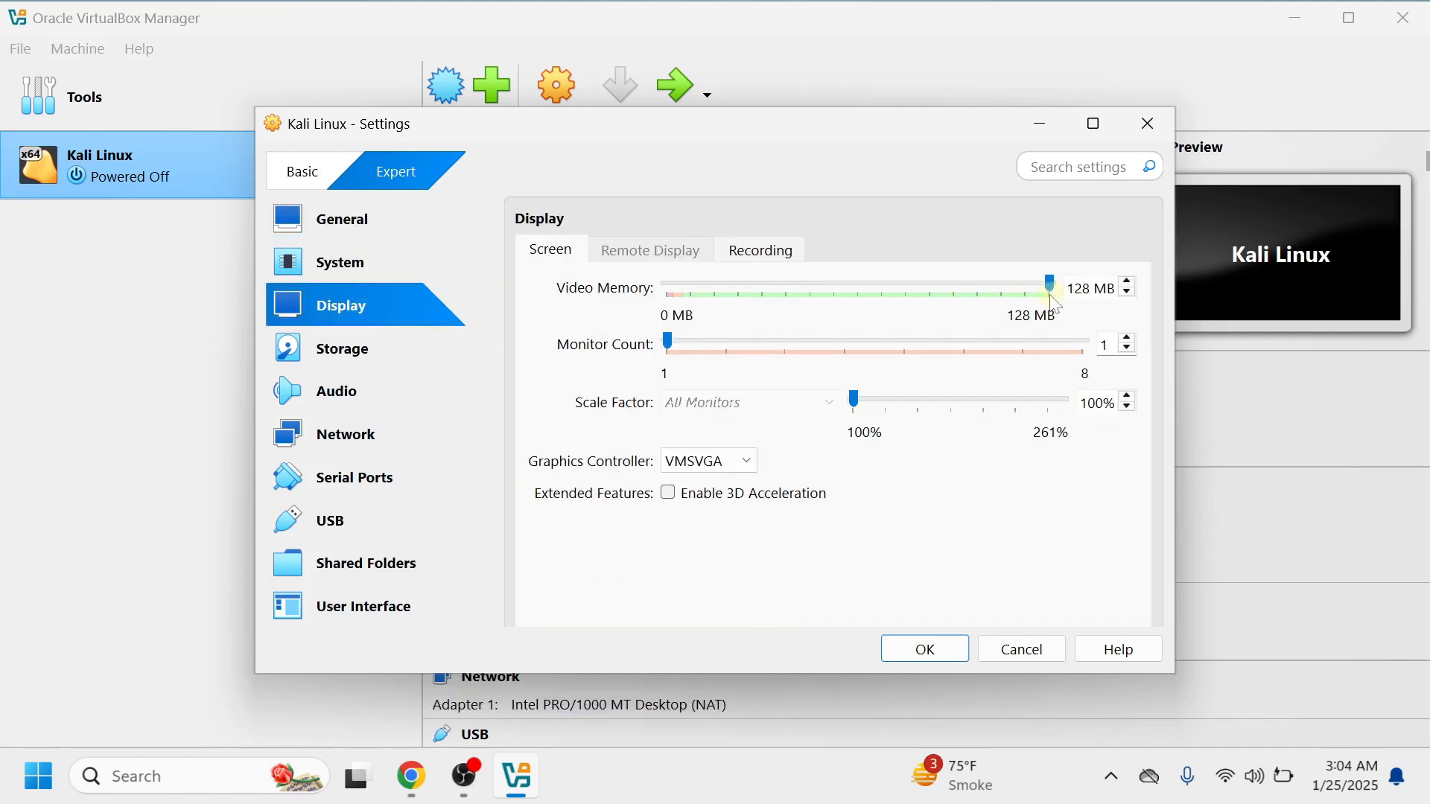
Try Bridged Adapter for network adapter 1, revert it to NAT, and save the VM settings.
click(399, 432)
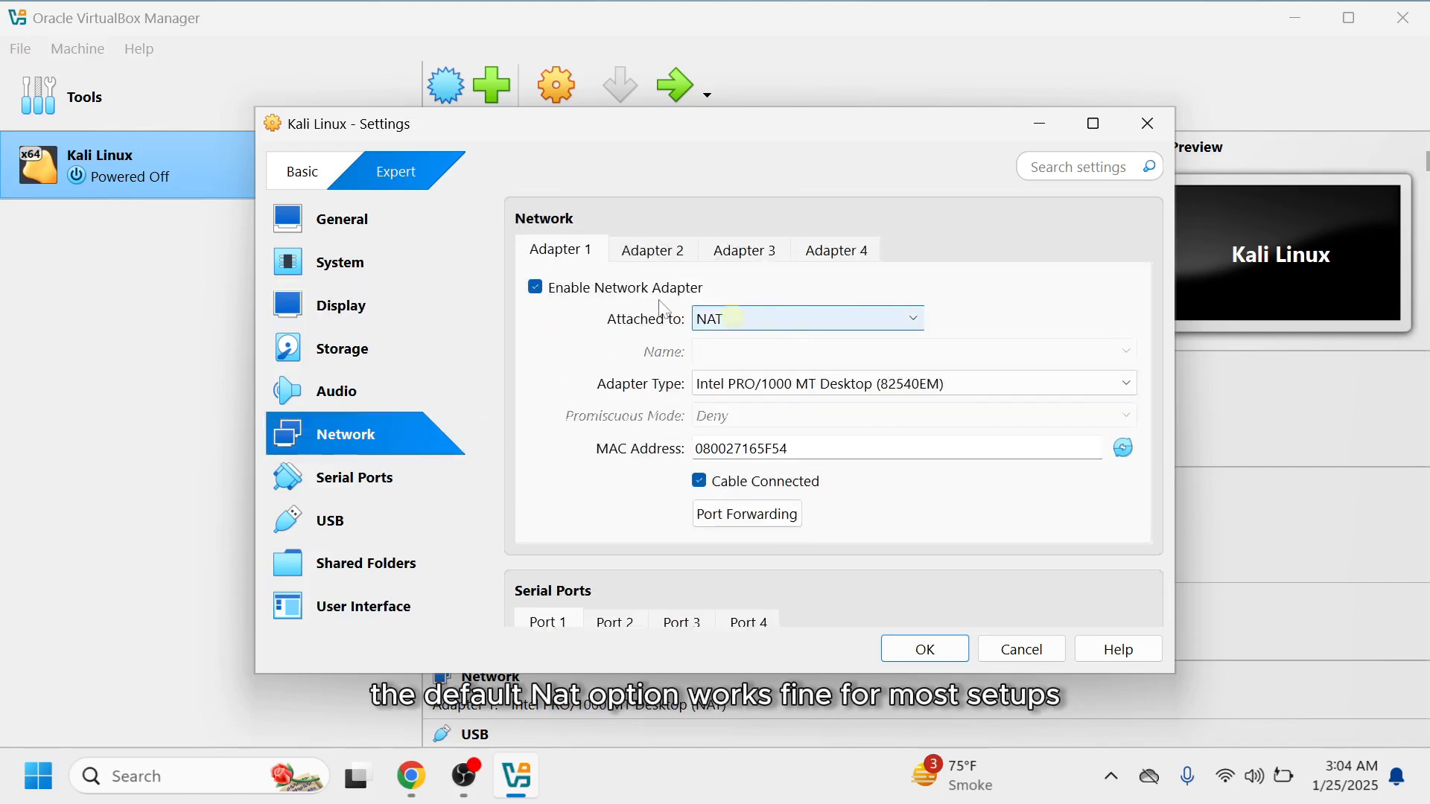
click(788, 316)
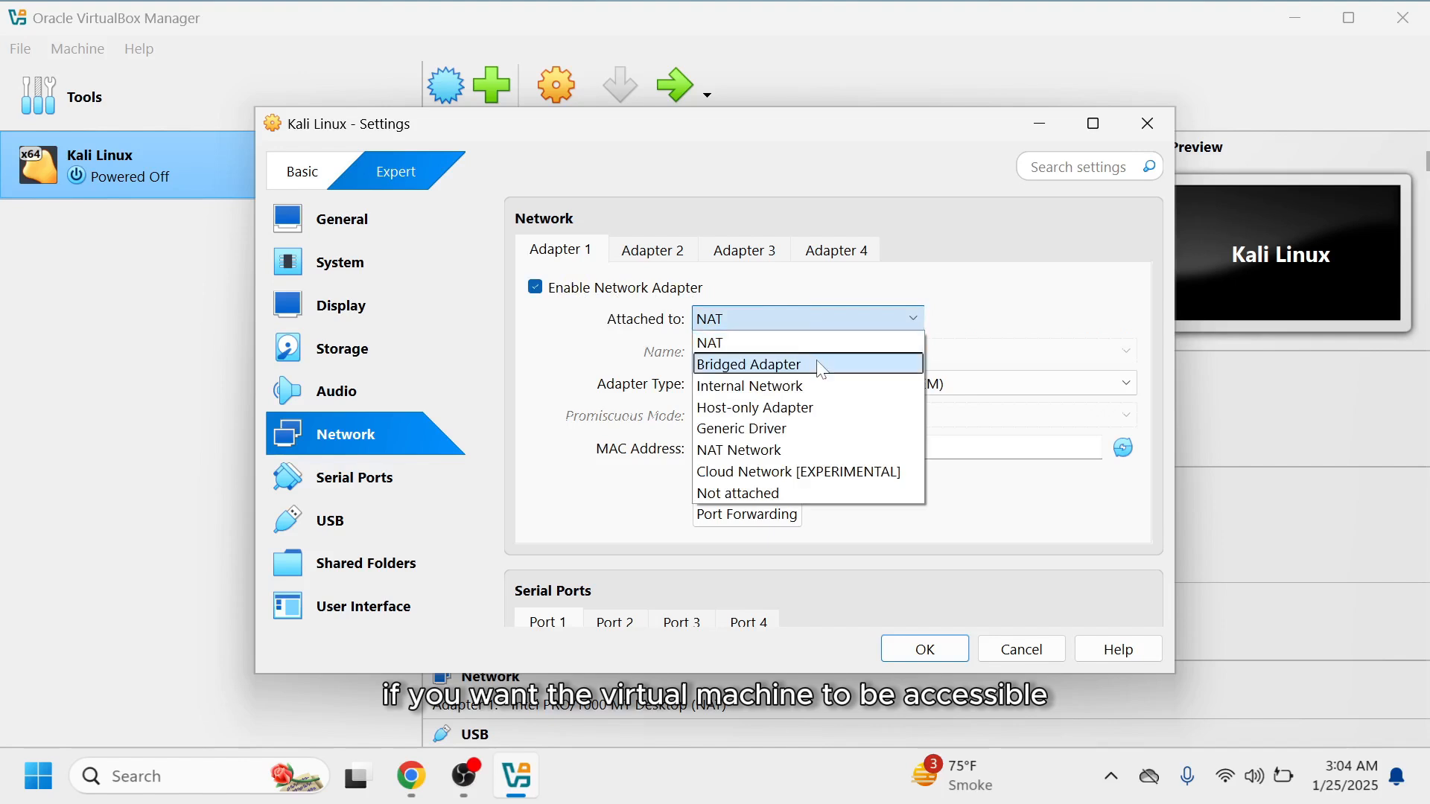
click(821, 368)
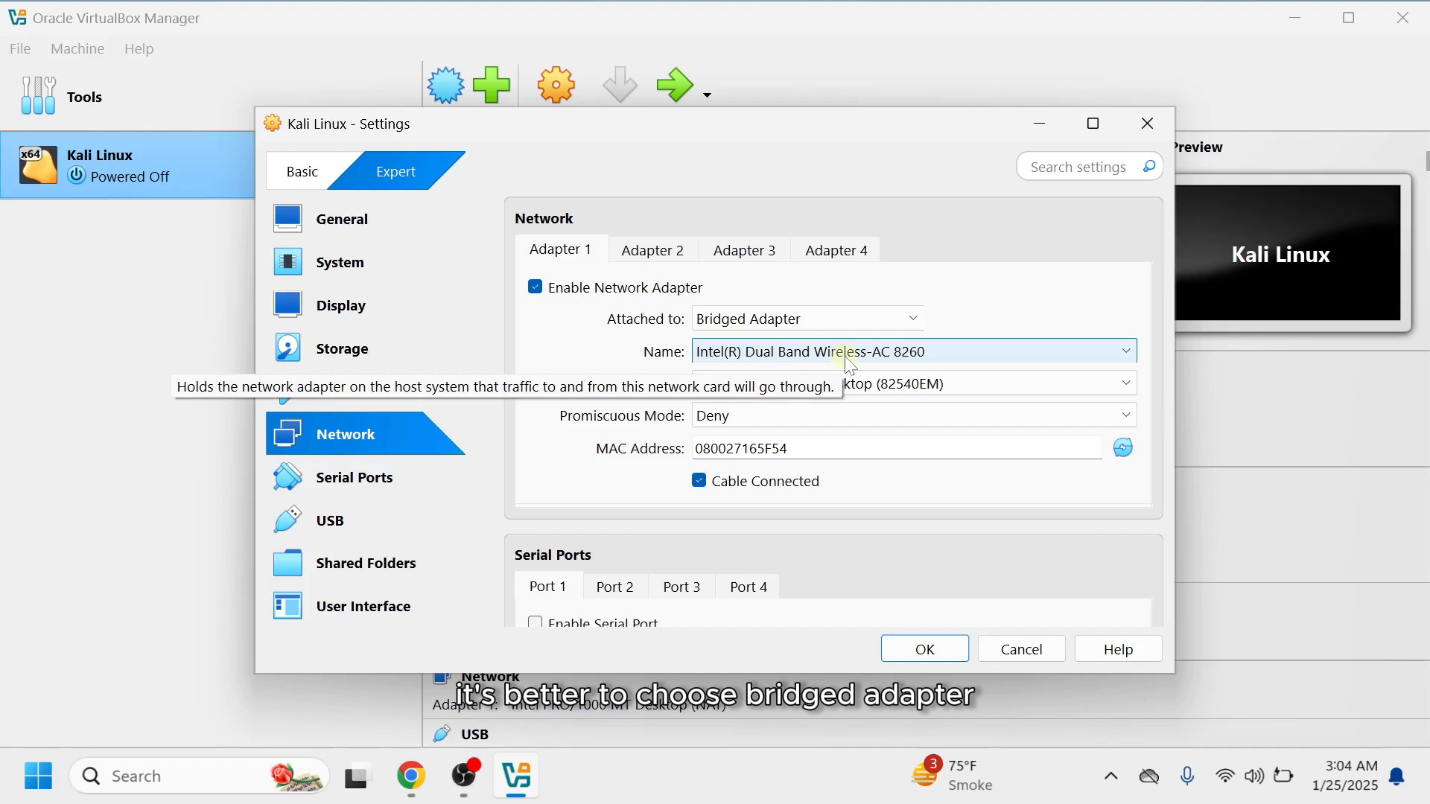
click(816, 320)
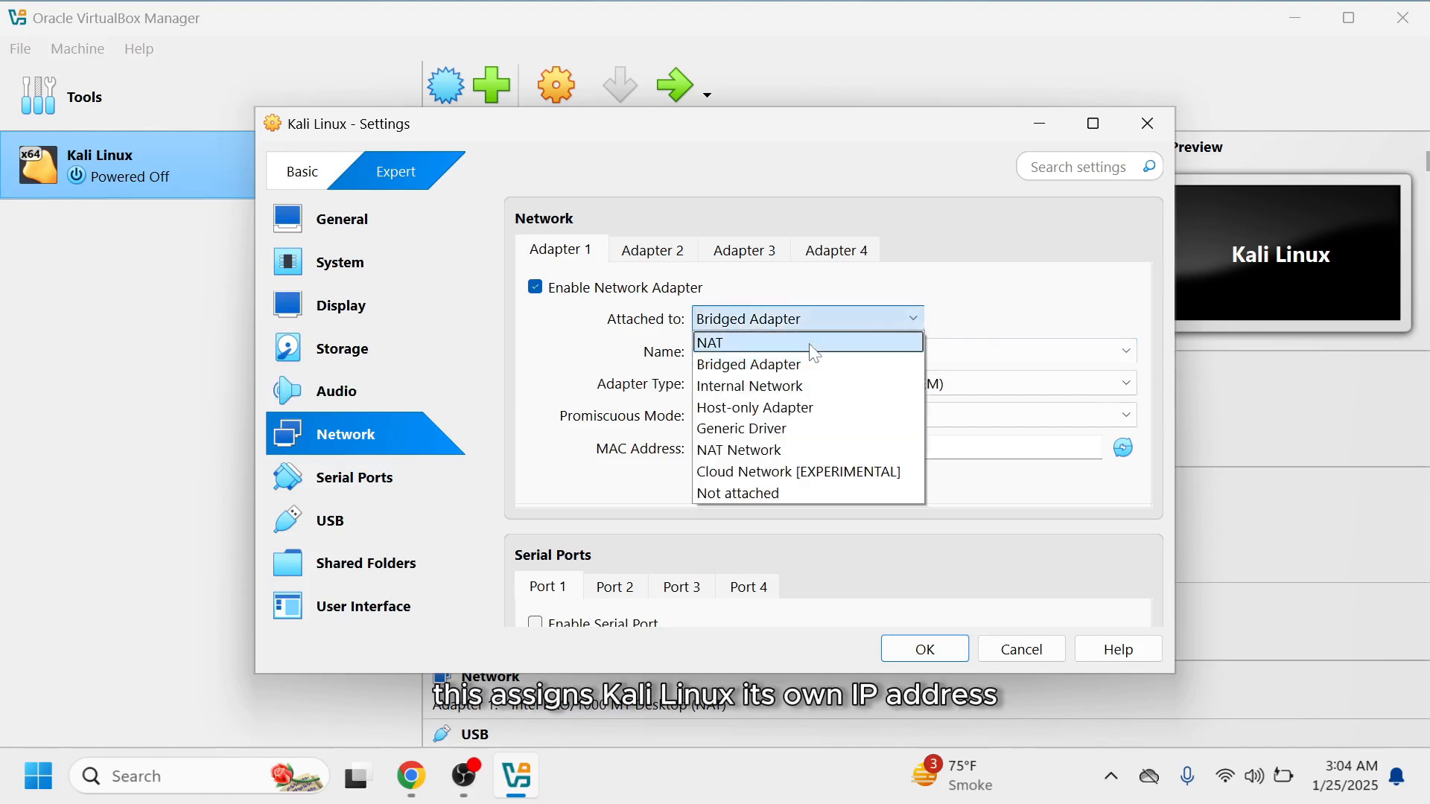
click(811, 344)
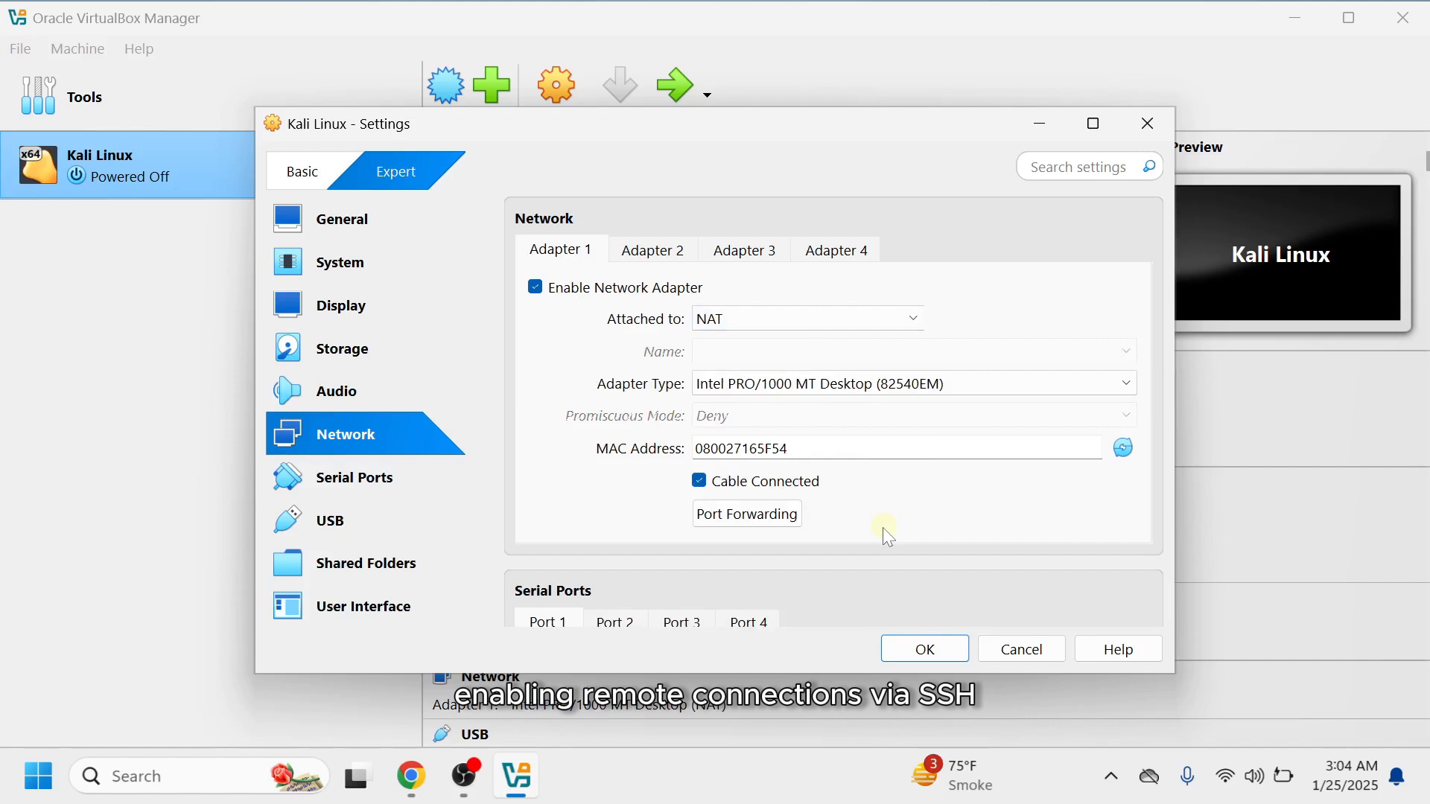
click(924, 659)
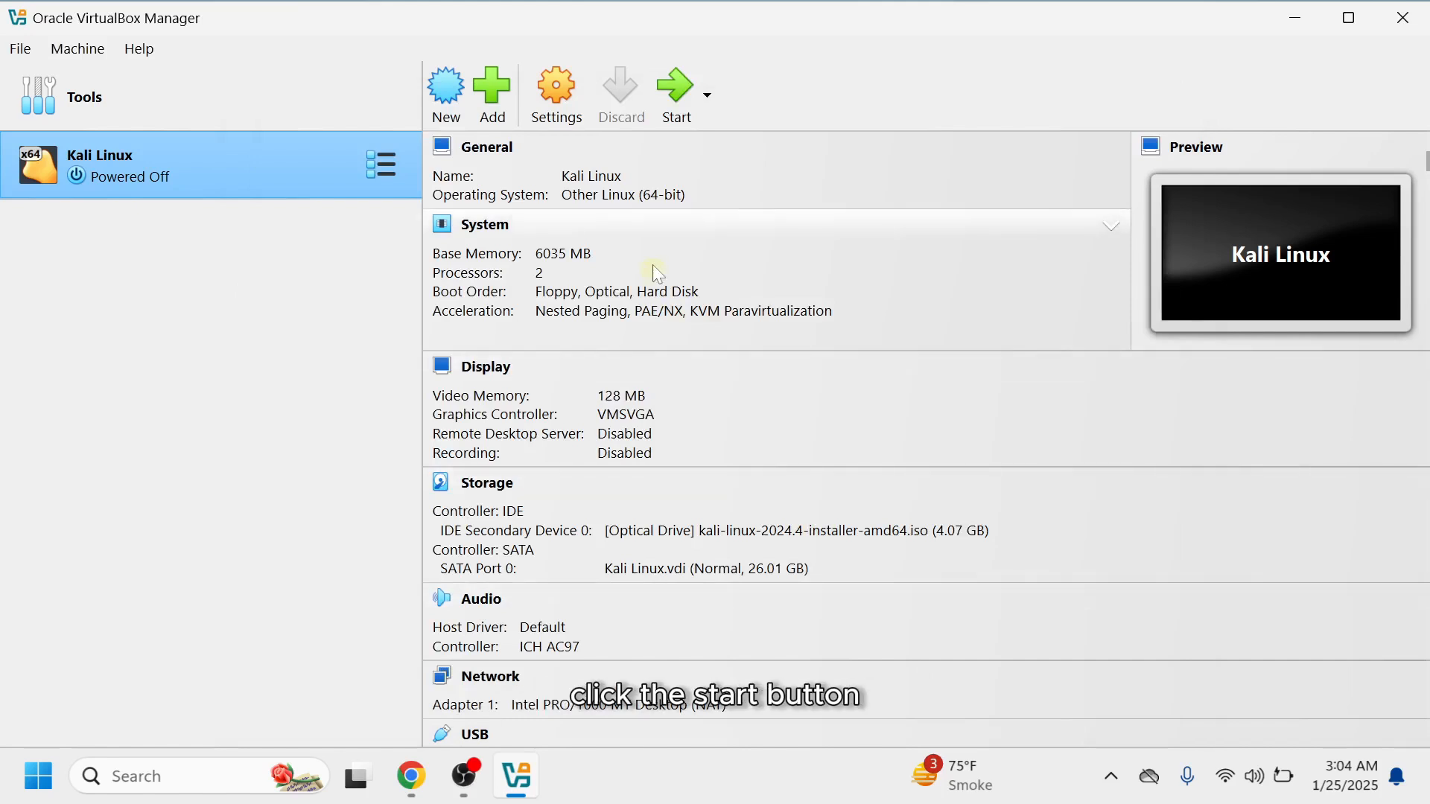
Start the Kali Linux VM, dismiss the keyboard capture notice, and maximize the VM window.
click(672, 100)
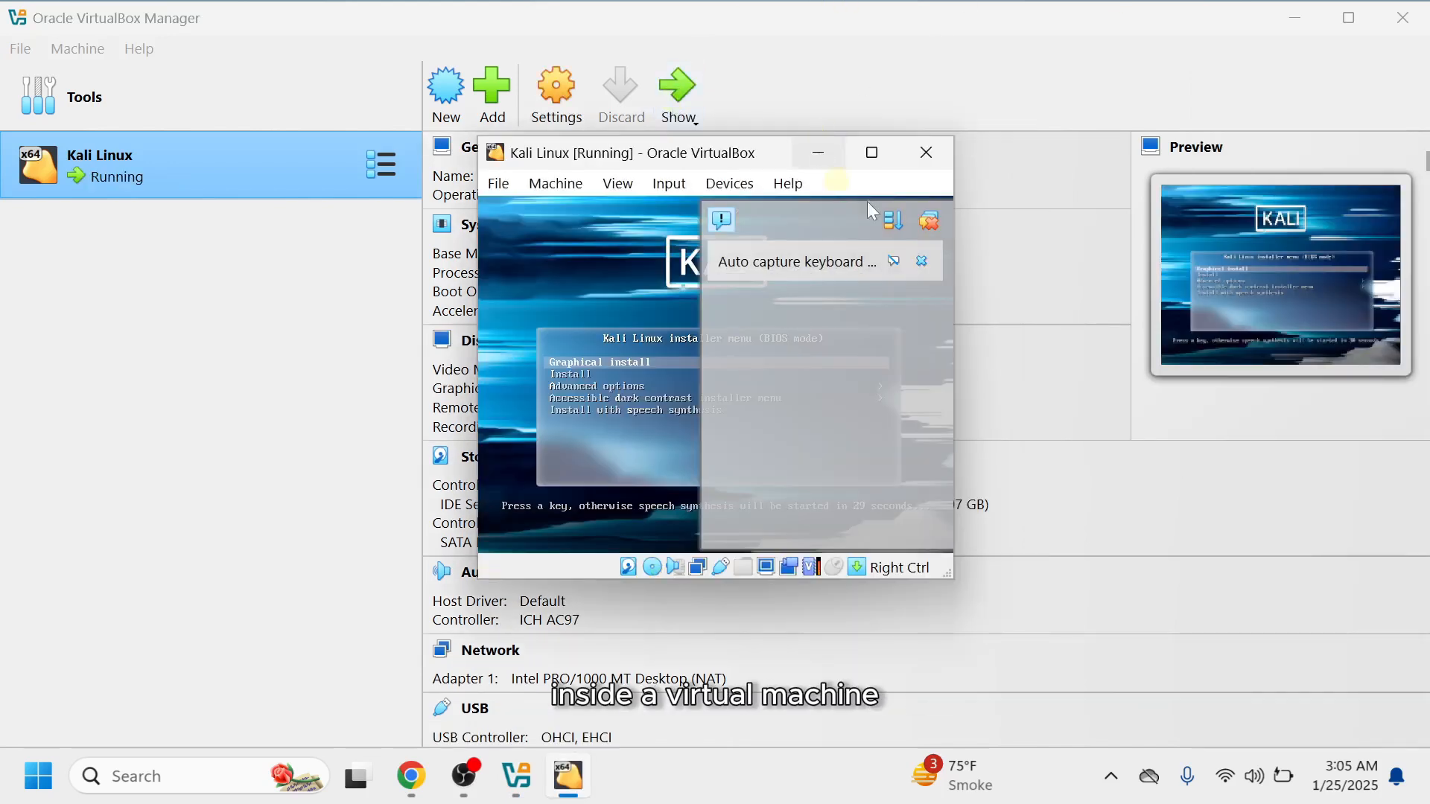
click(922, 261)
click(872, 152)
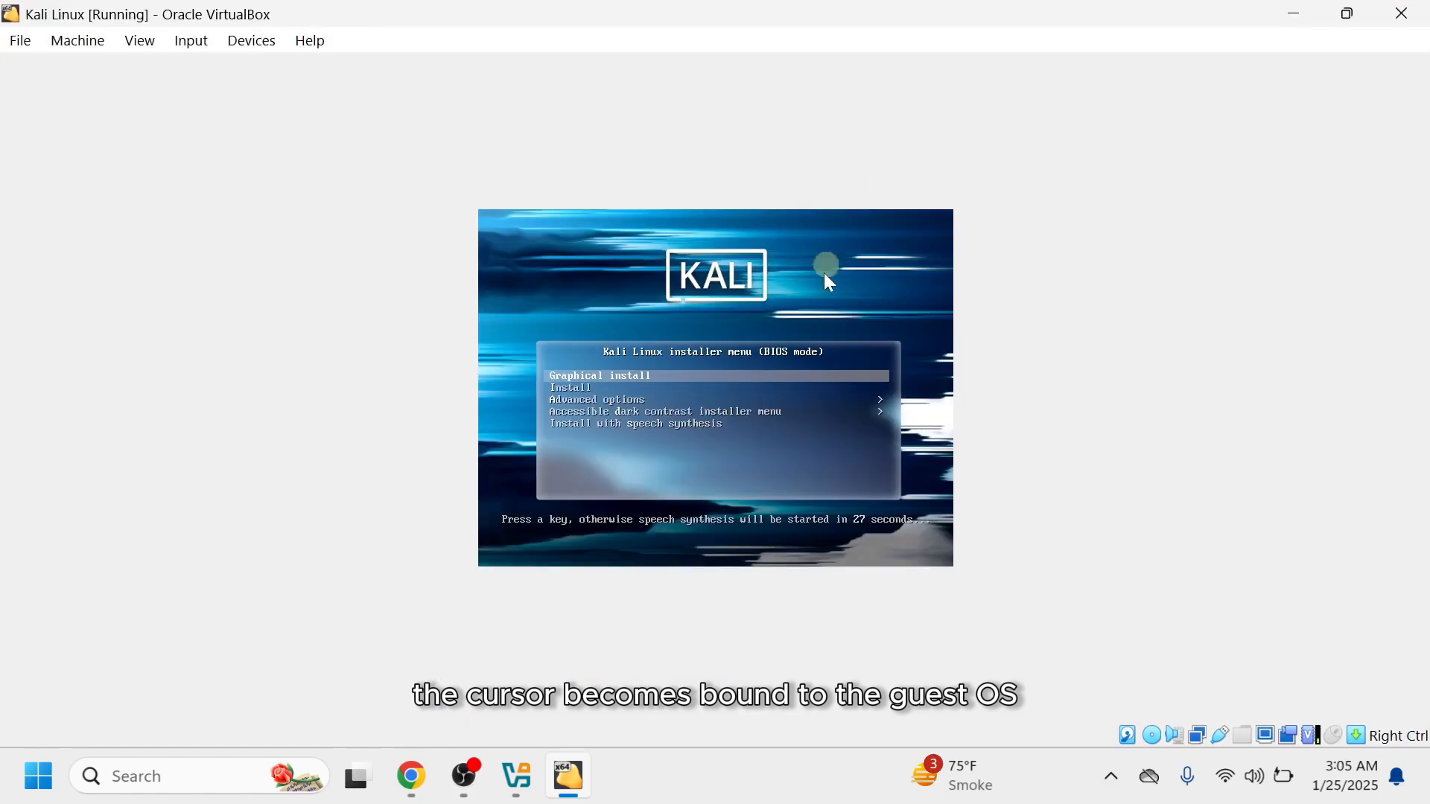
click(824, 272)
click(655, 593)
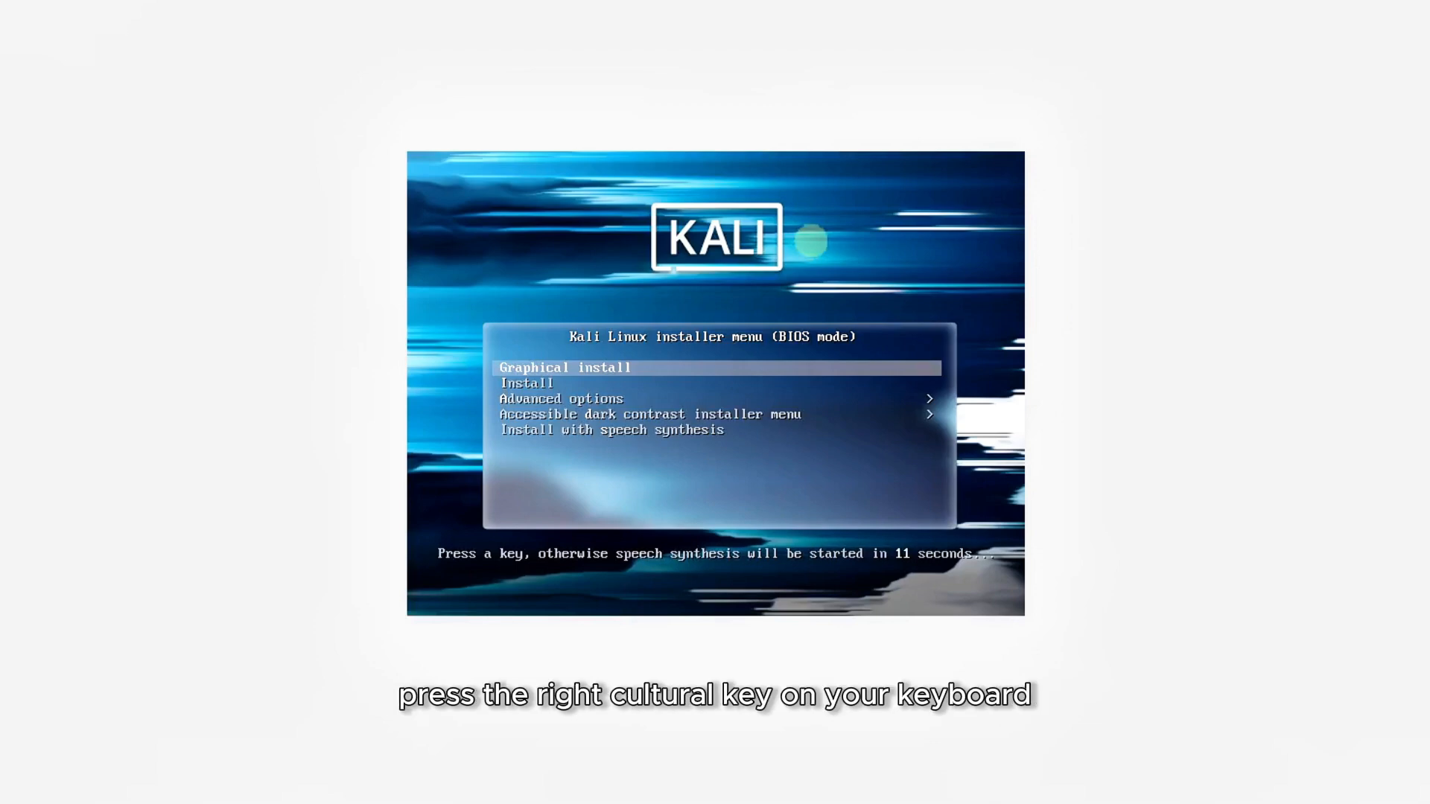
Launch Graphical install from the Kali Linux installer boot menu.
key(Down)
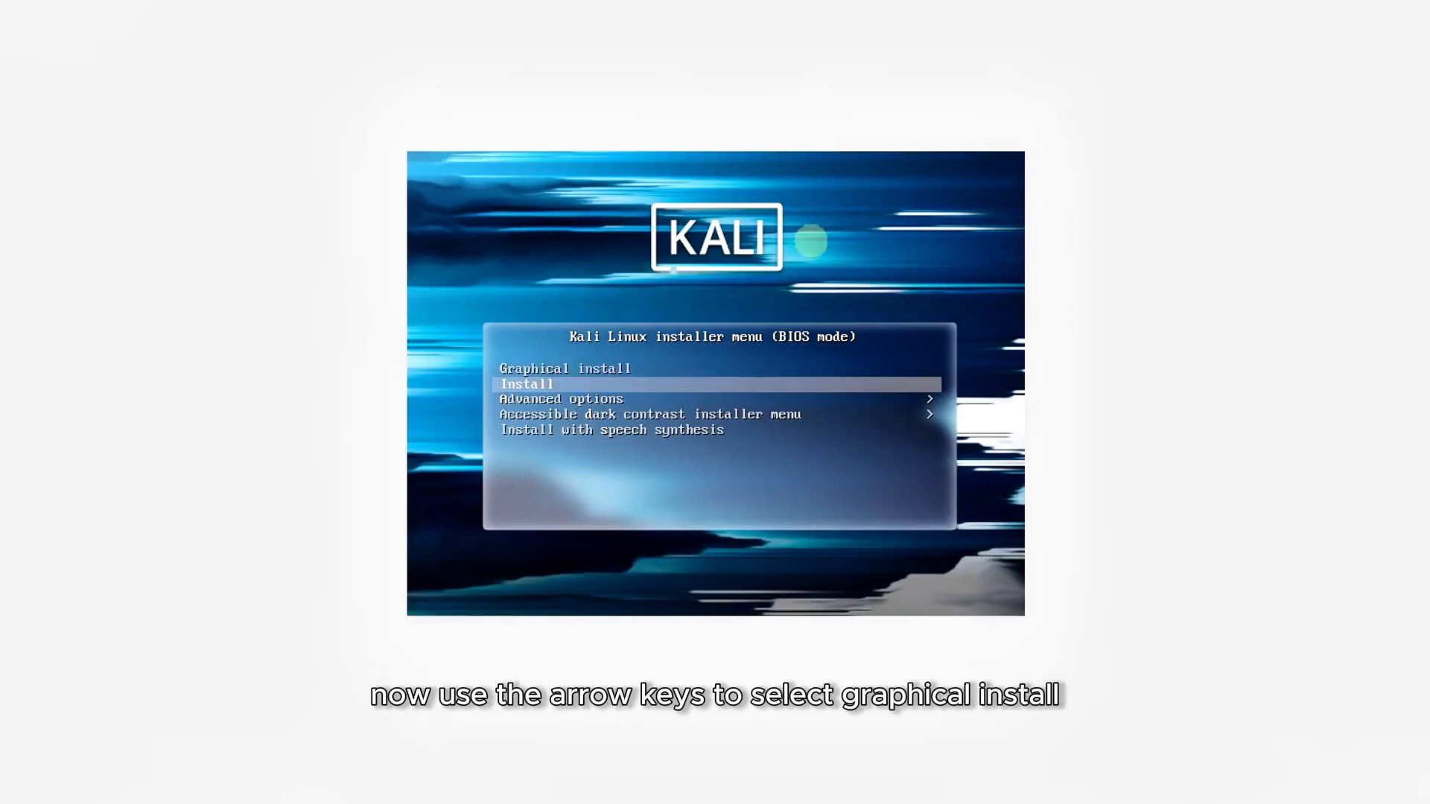
key(Up)
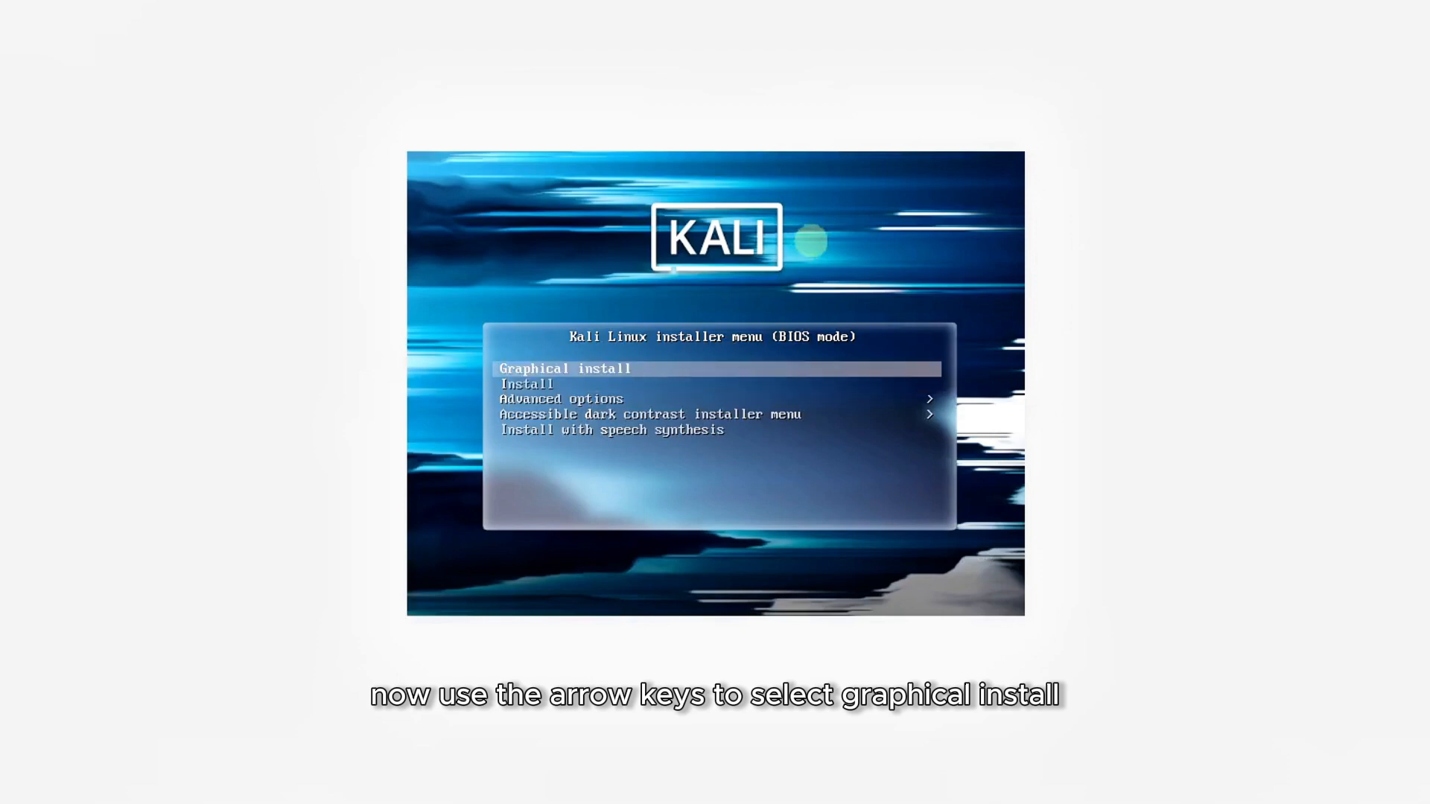
key(Return)
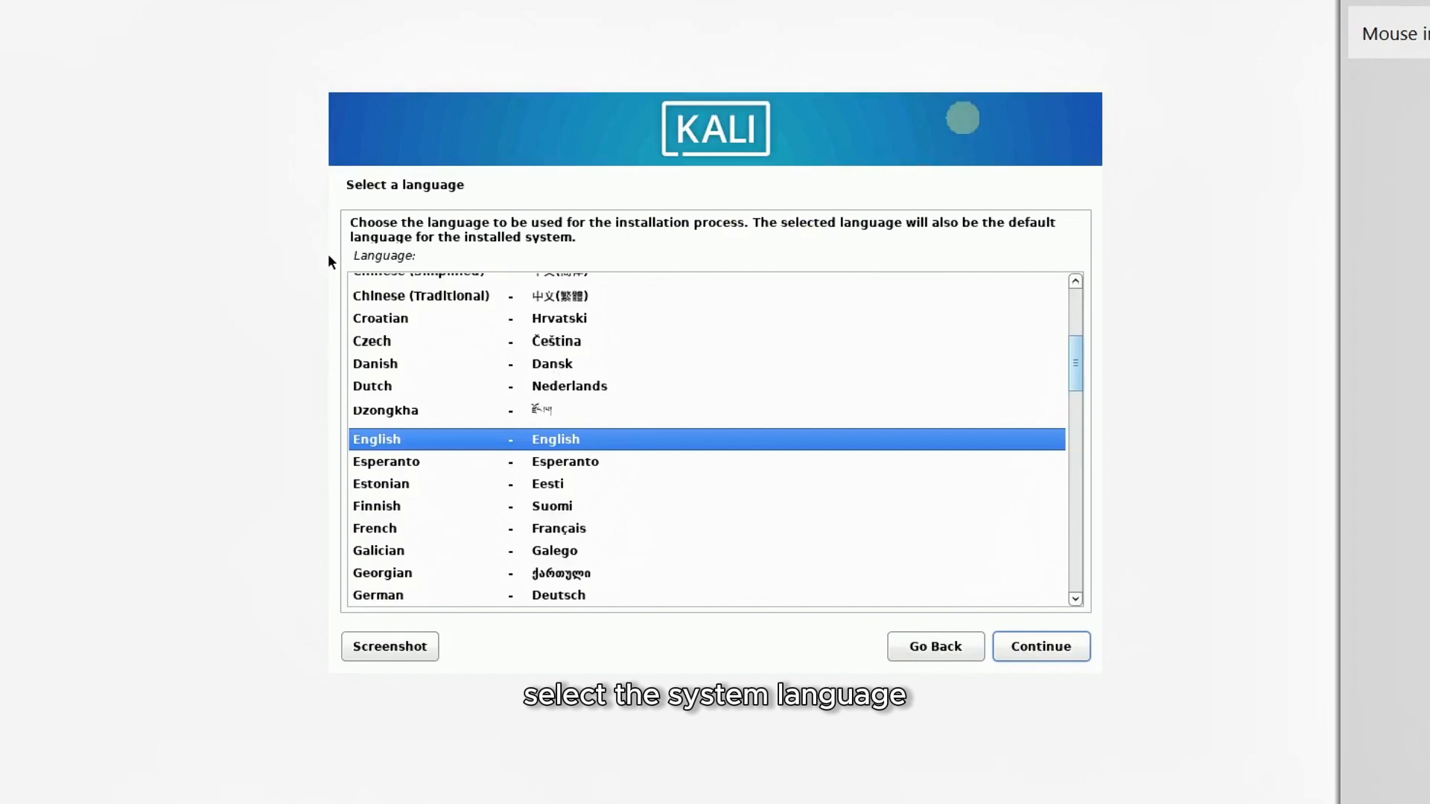
Continue with English as the installer language and United States as the location.
click(1051, 655)
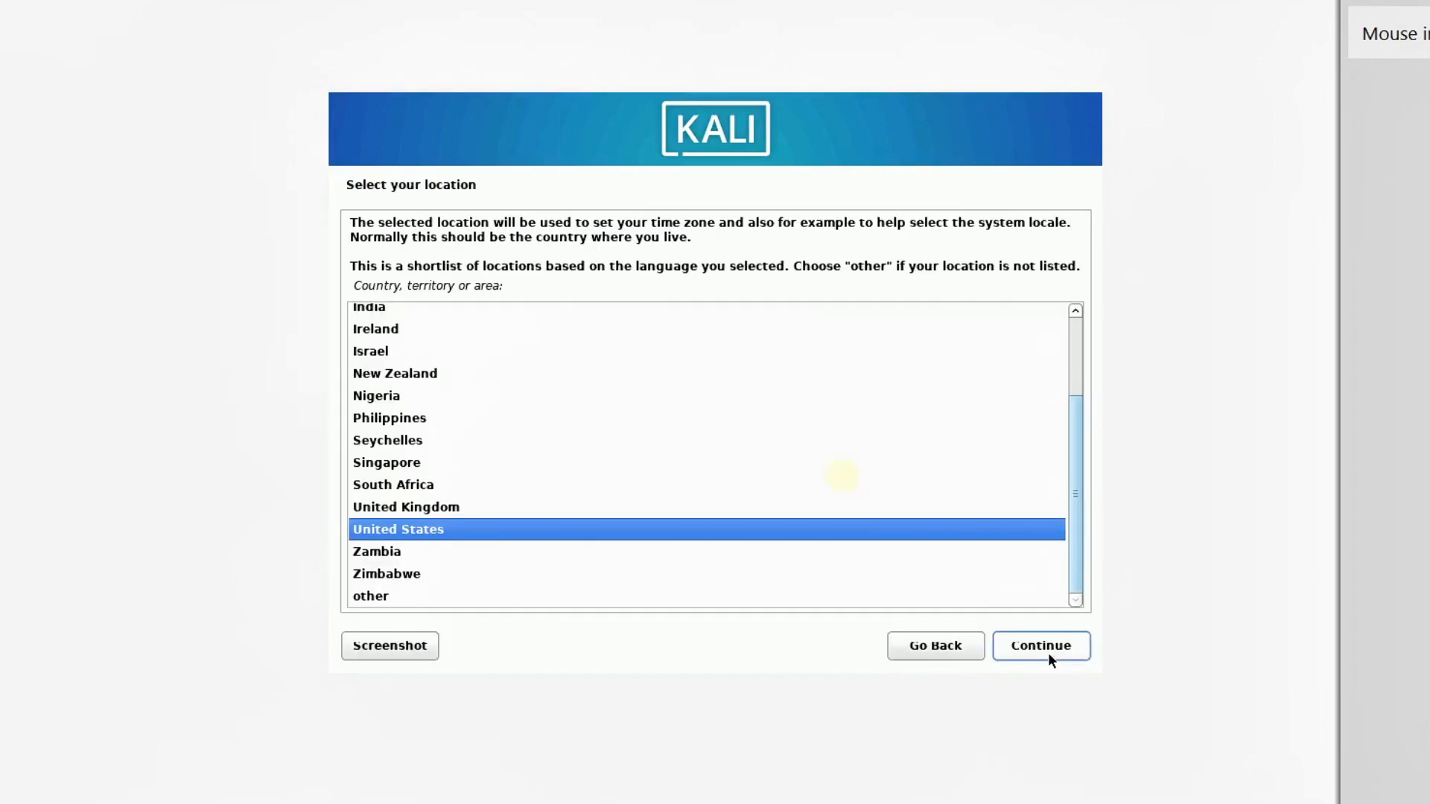
click(1044, 651)
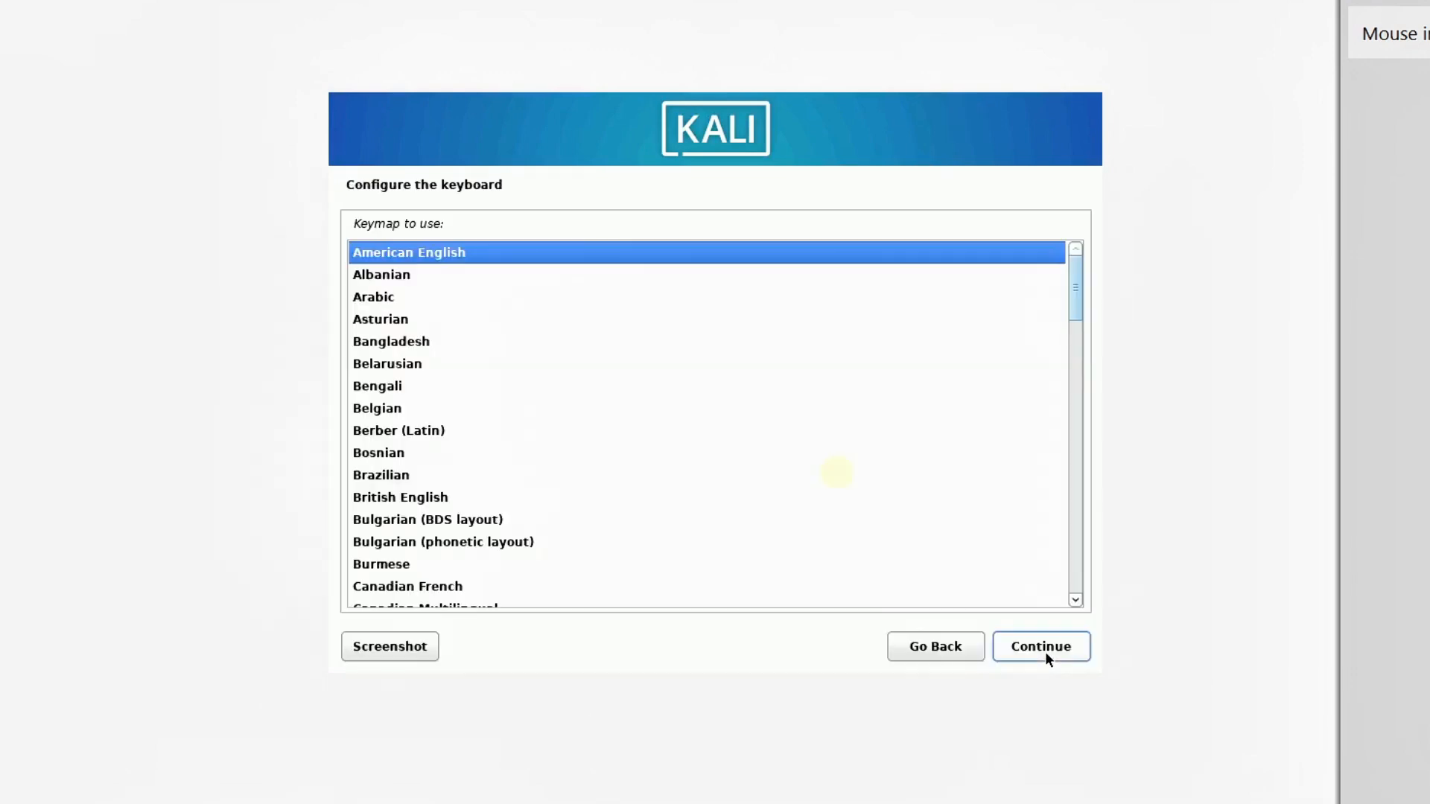
Keep the American English keymap and set the system hostname to bytege.
click(1046, 654)
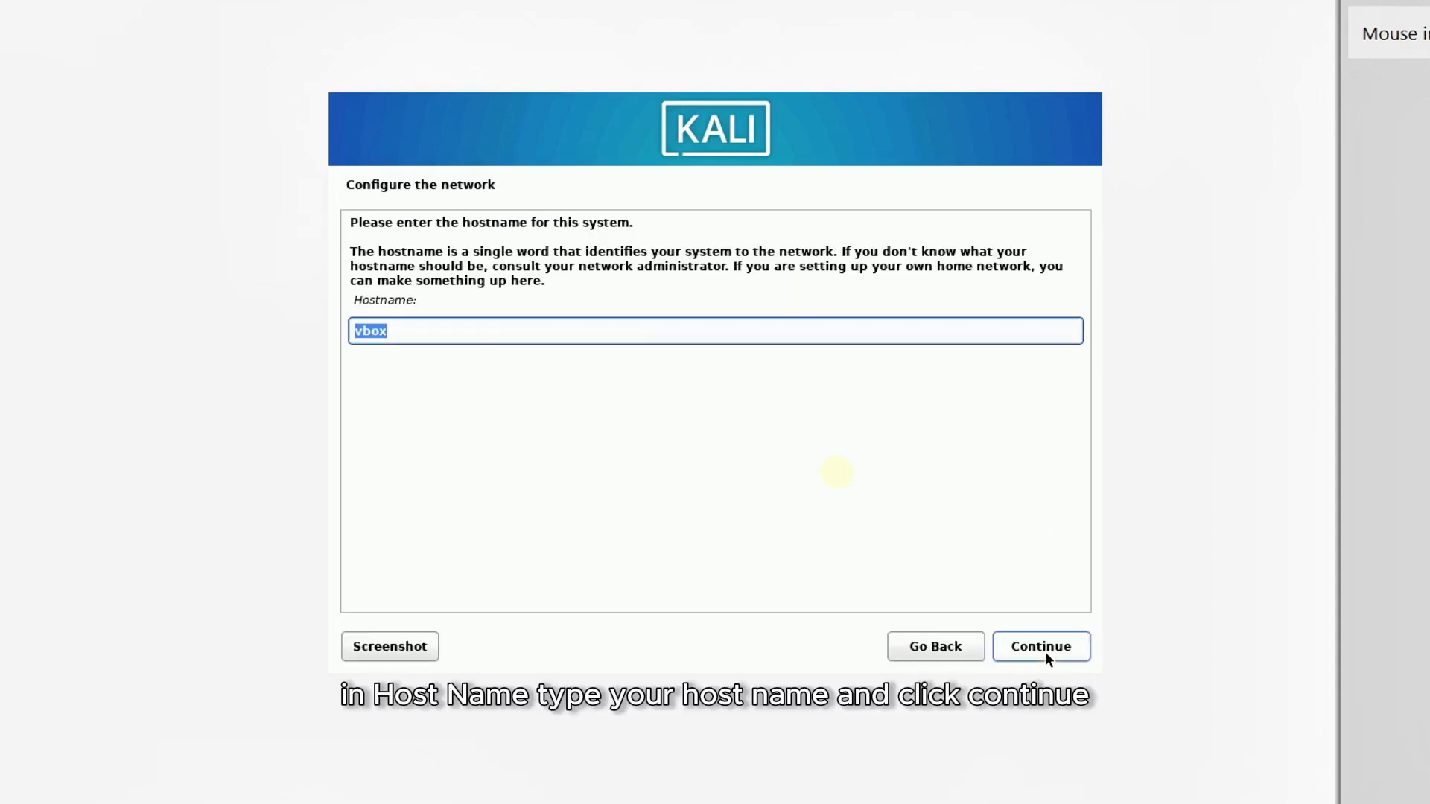
text(bytegeek)
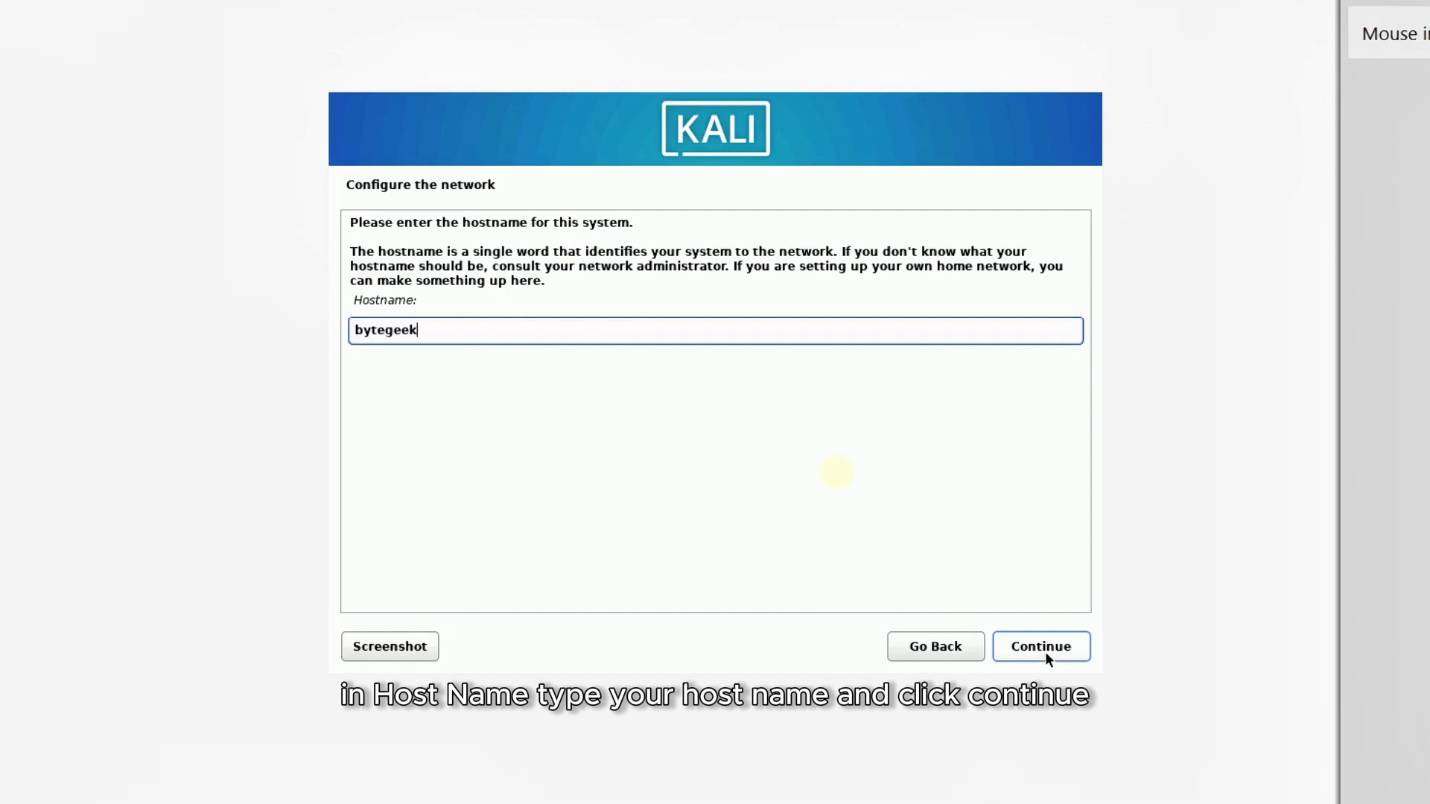
click(1045, 651)
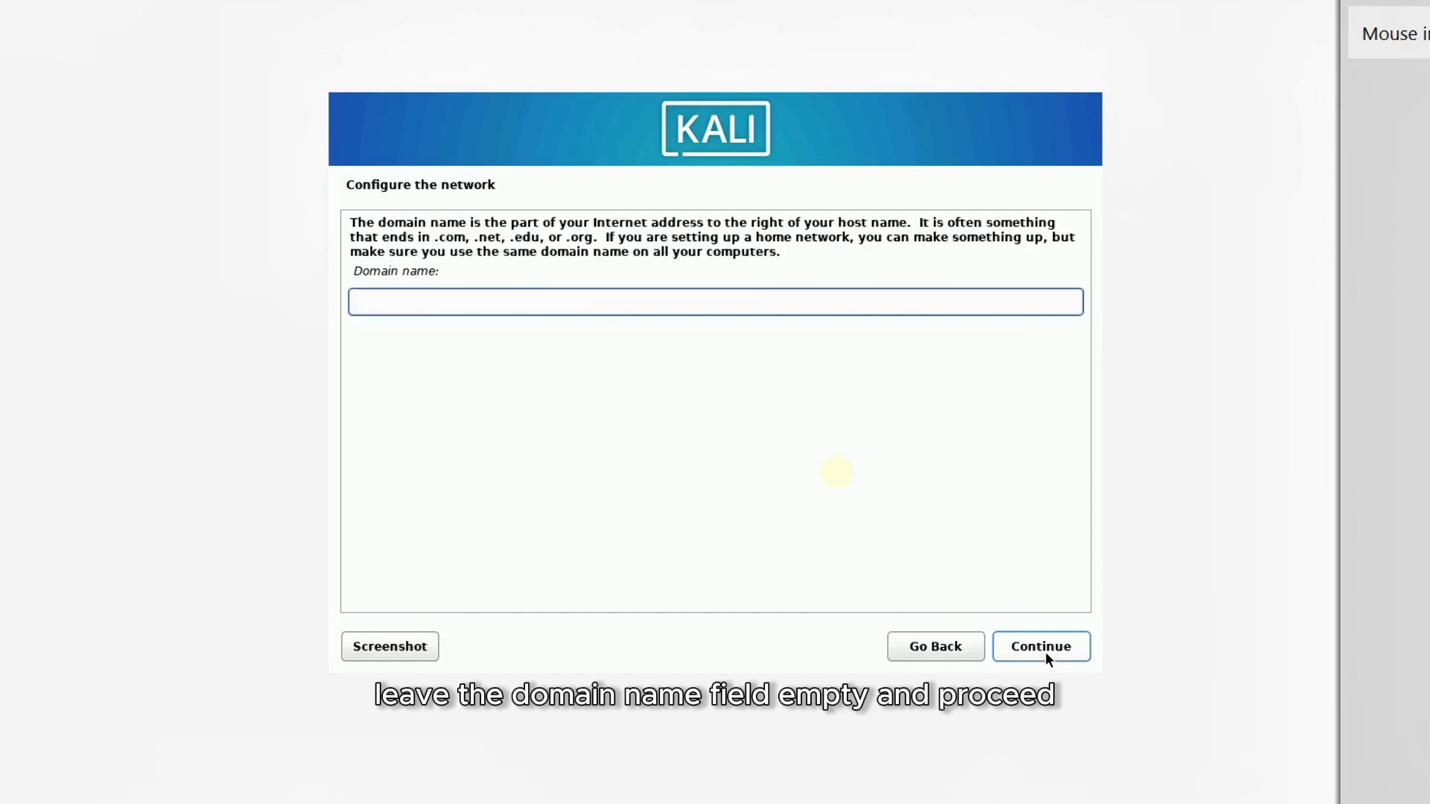
Leave the domain name empty and create the new user with full name and username bytegeek.
click(1046, 653)
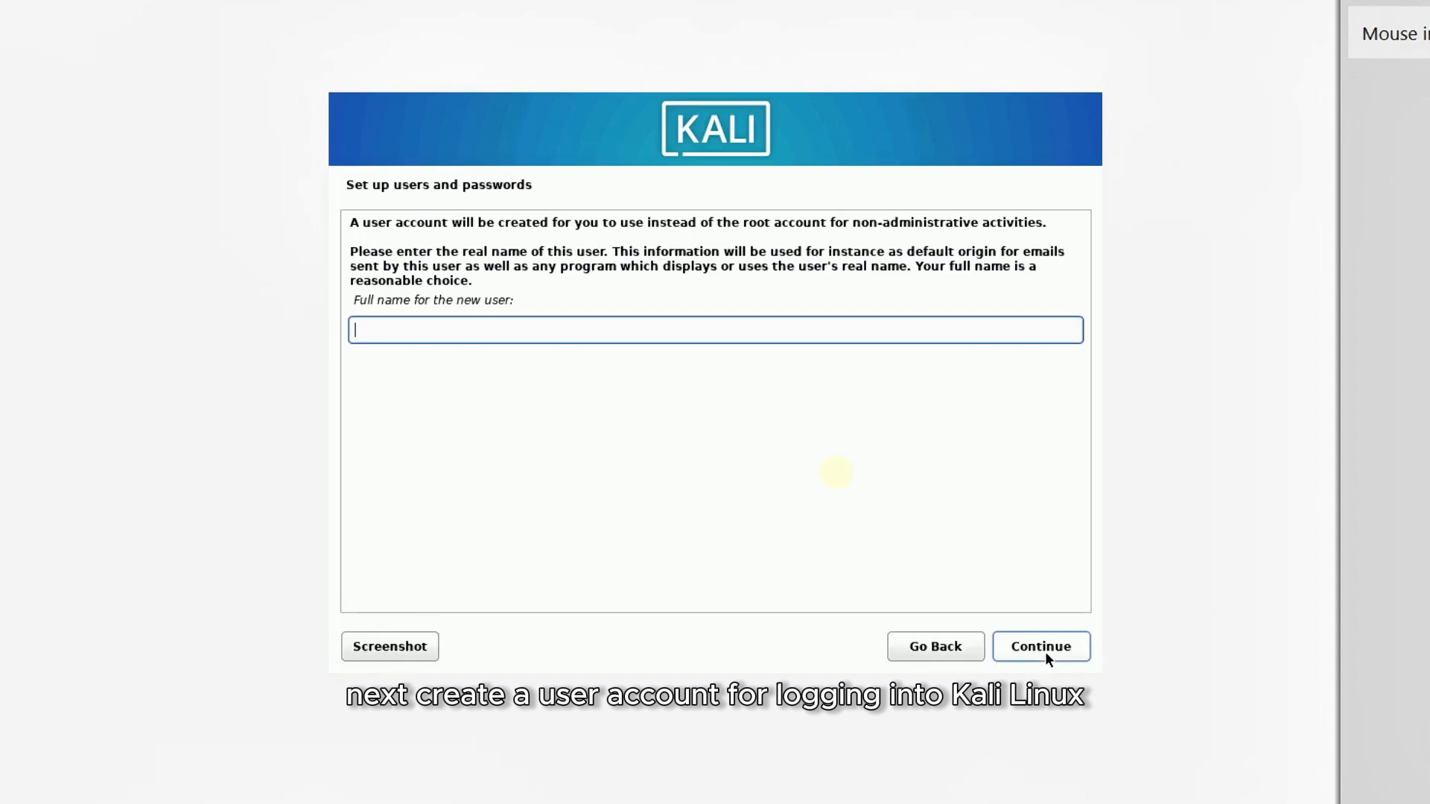
text(bytegeek)
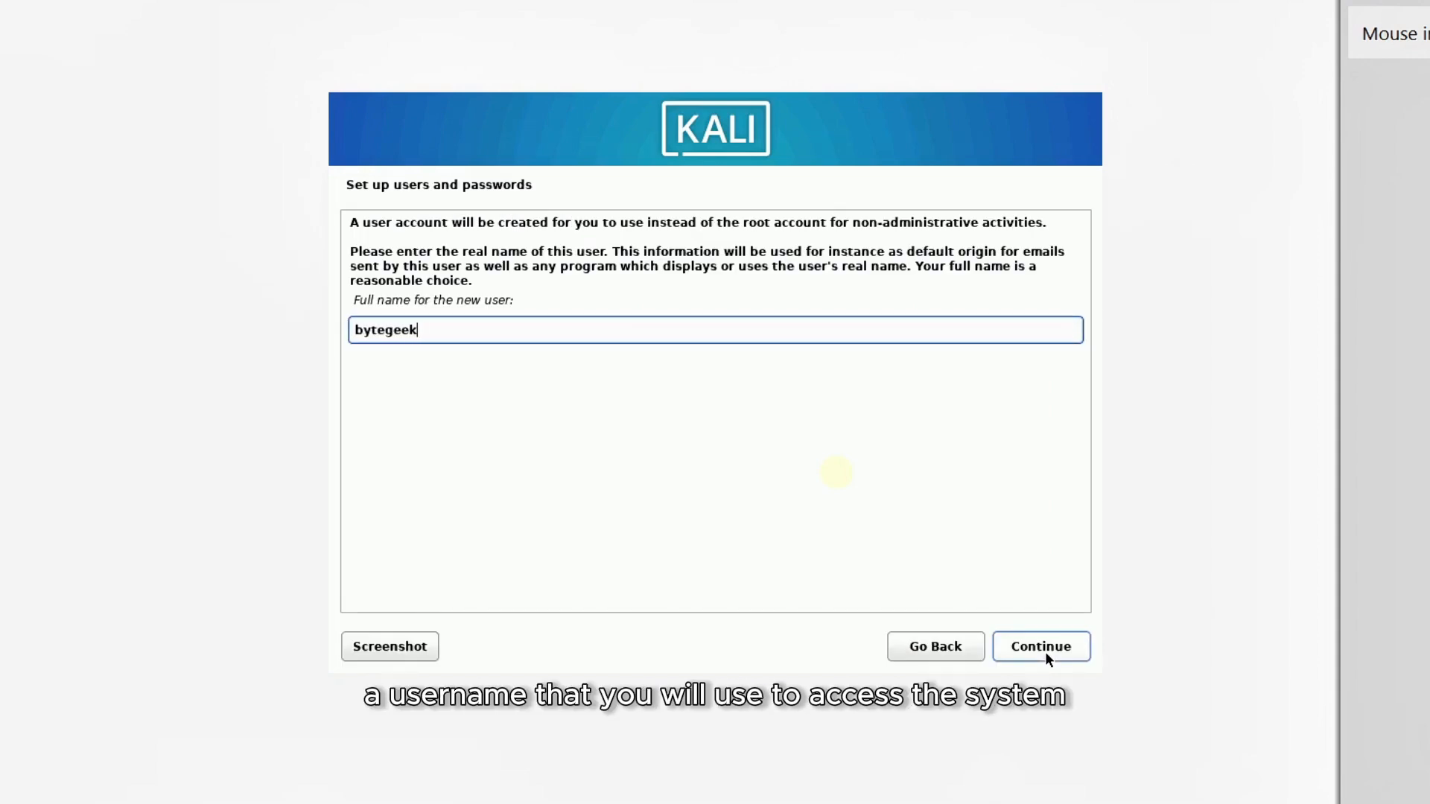
click(1045, 651)
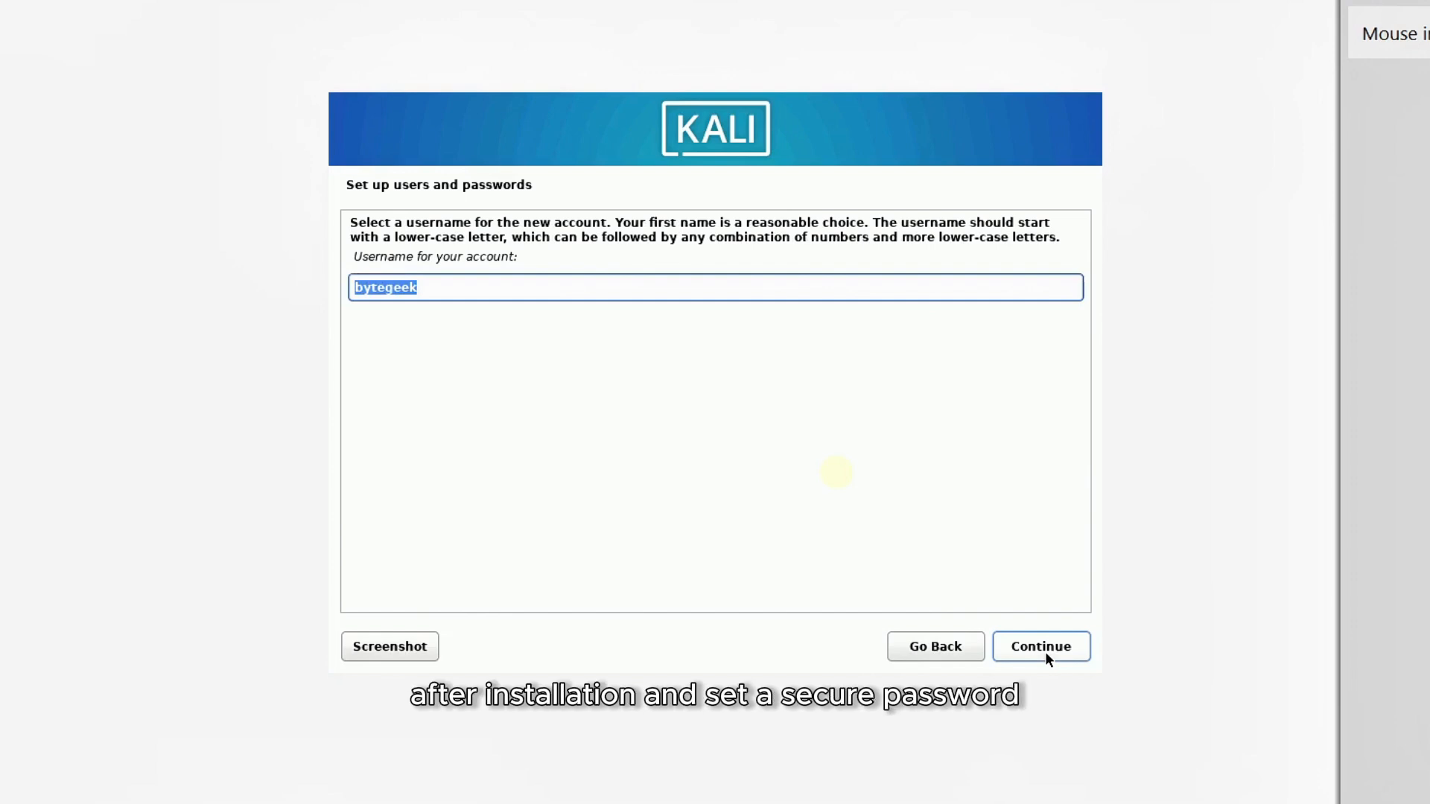
click(1044, 651)
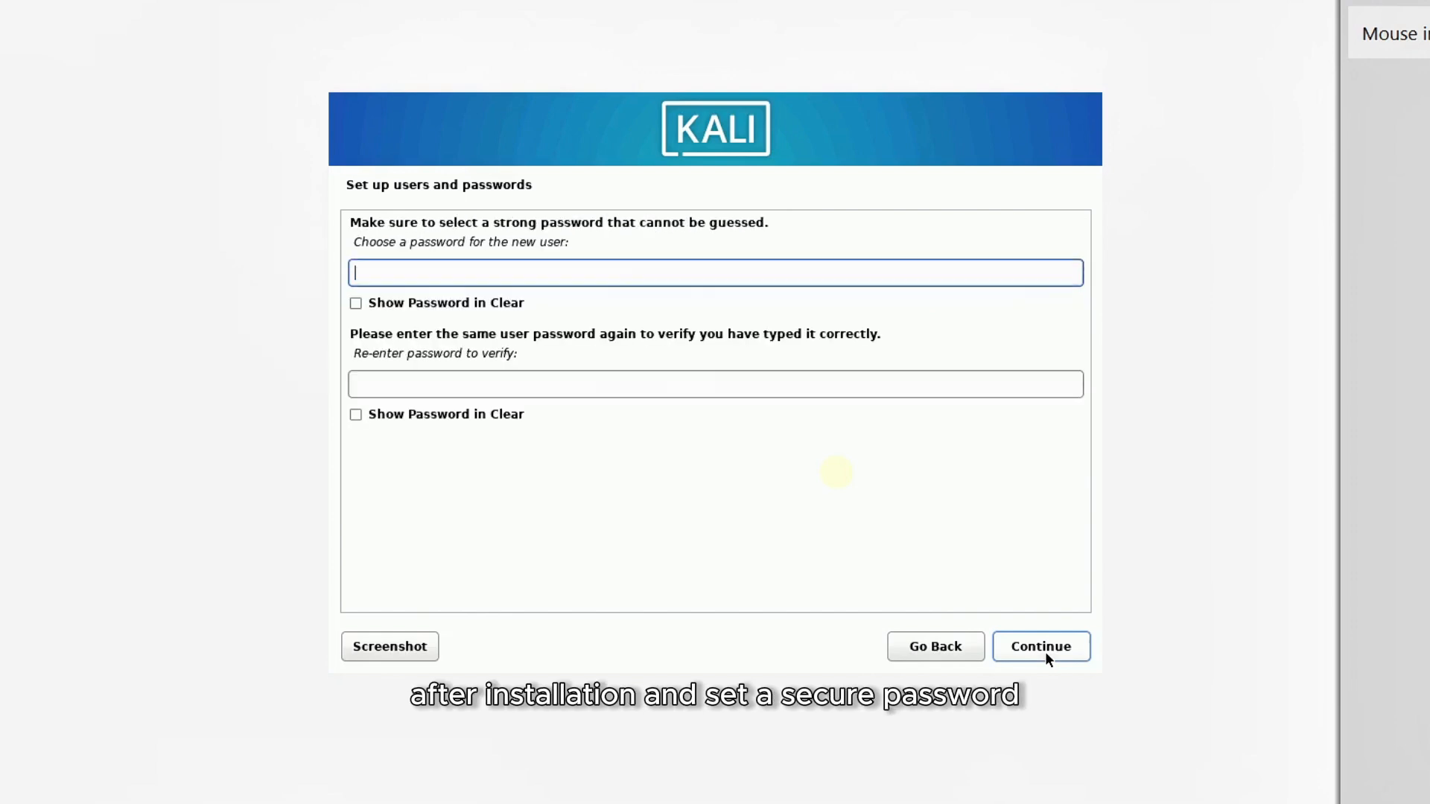
Enter and confirm the new user's password.
text(kali)
key(Tab)
key(Tab)
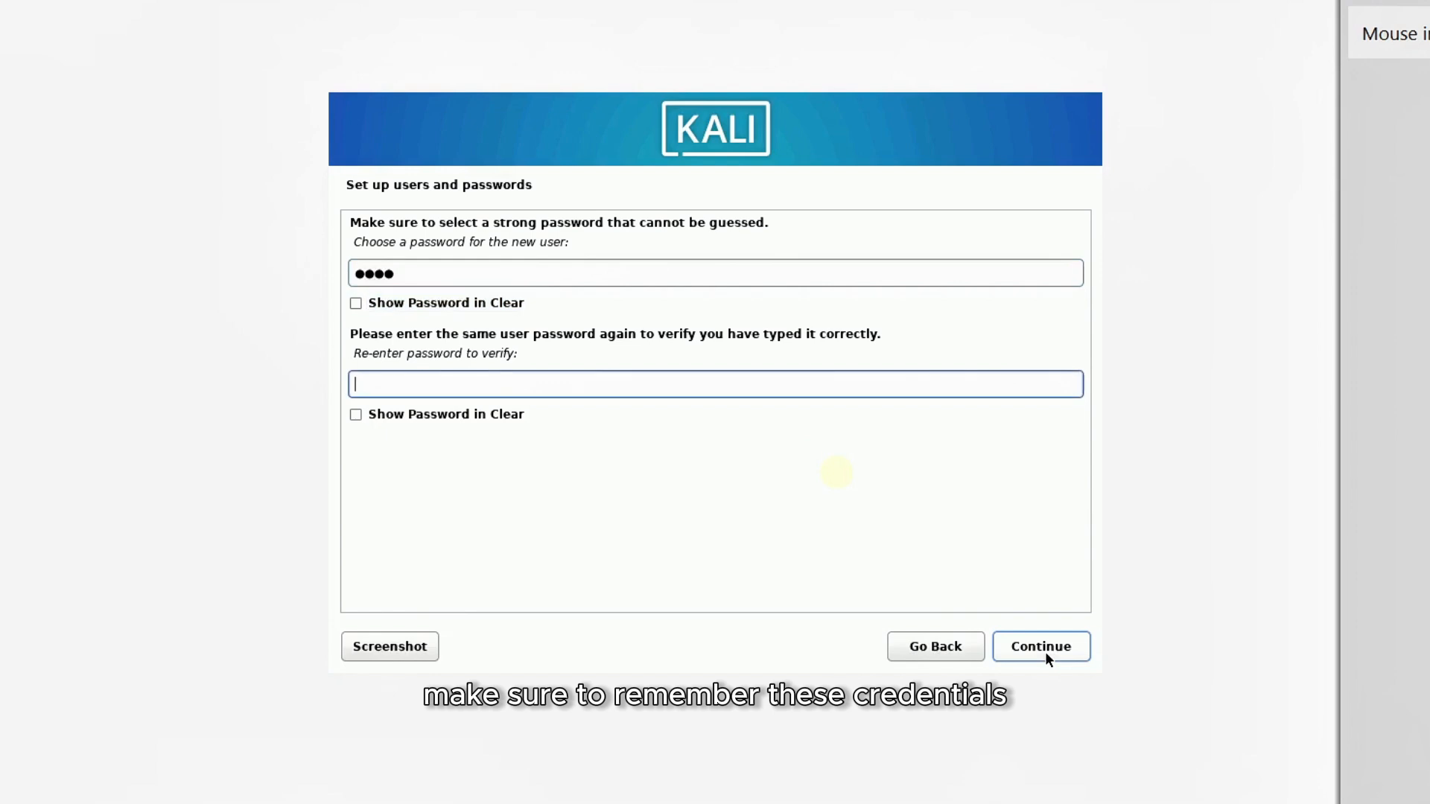
text(kali)
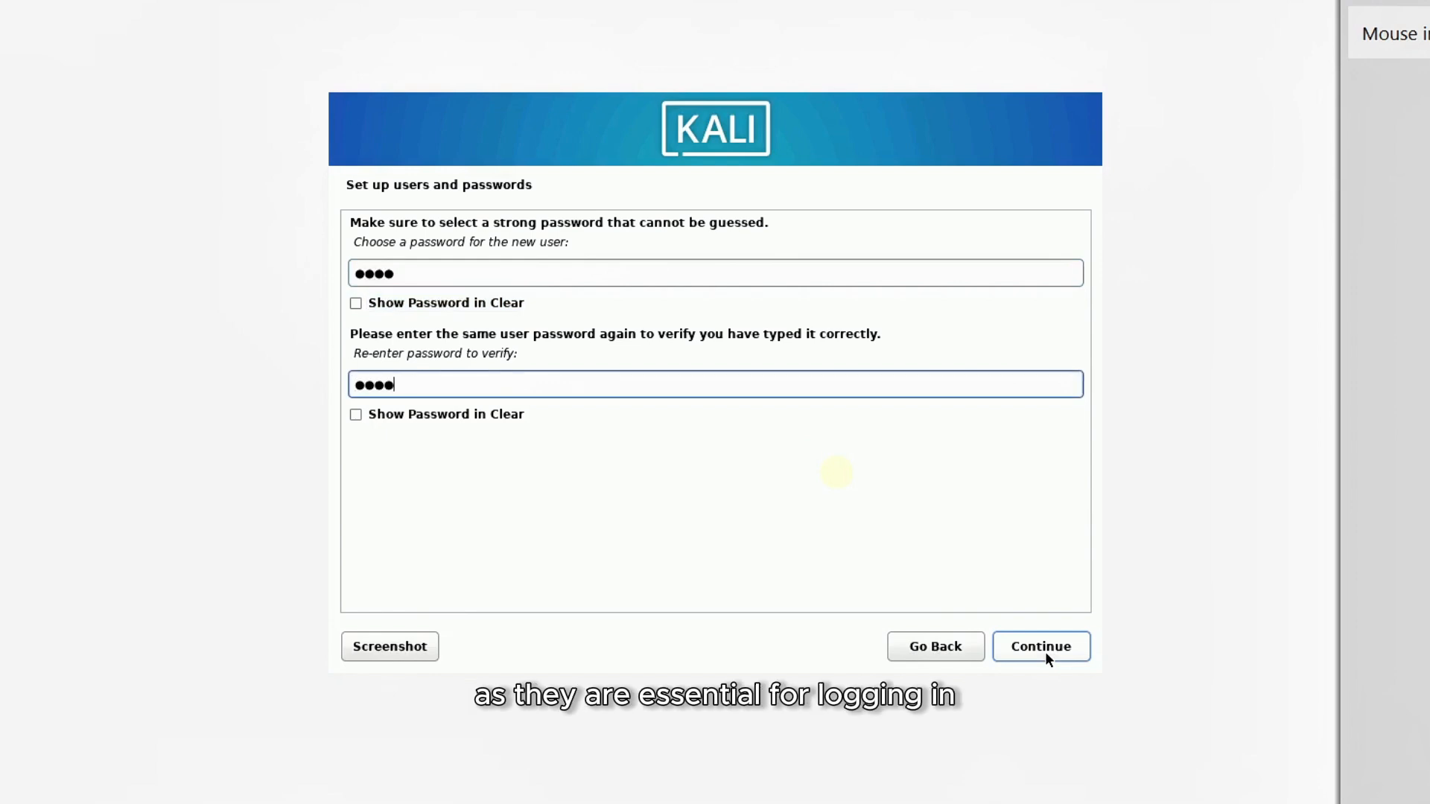
click(1045, 651)
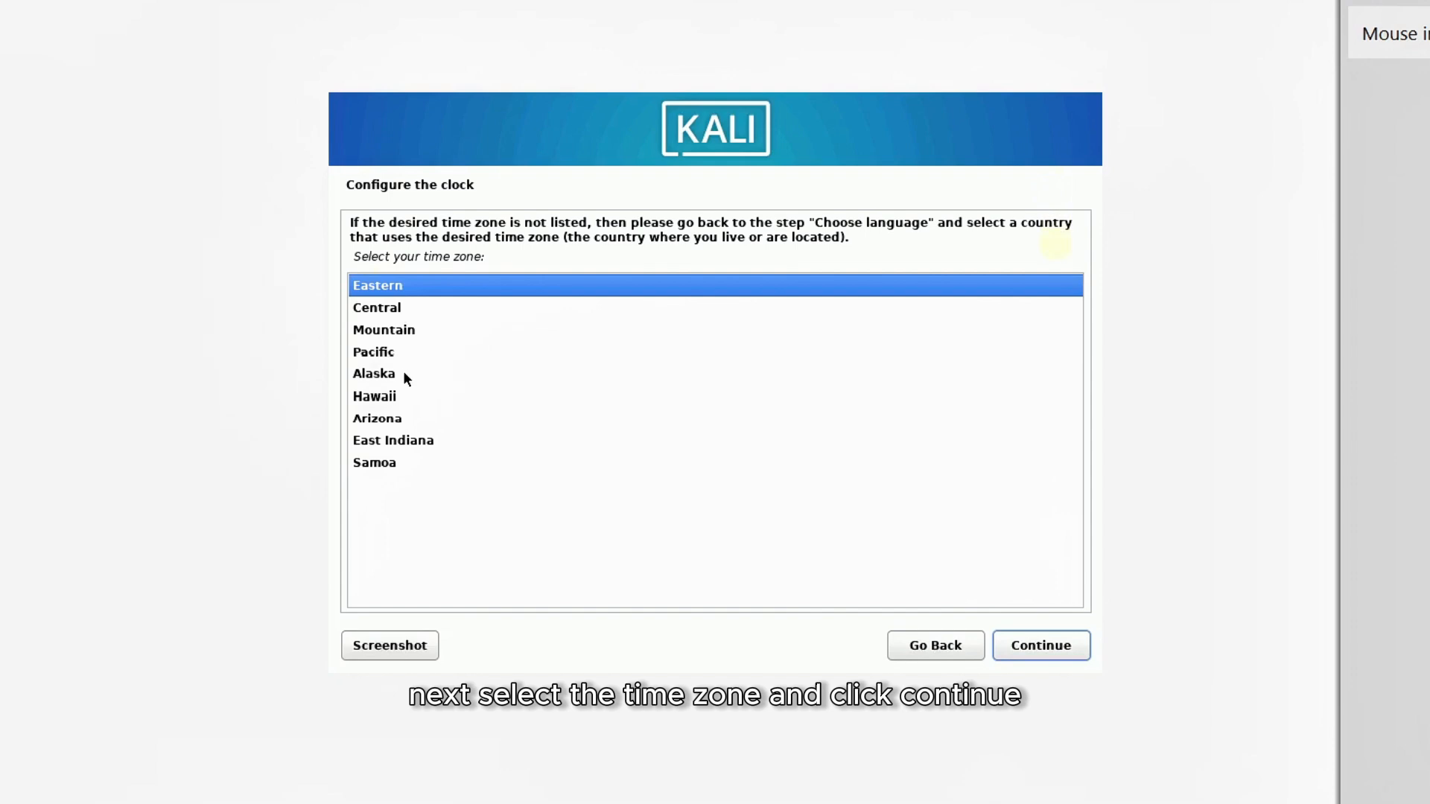
Keep the Eastern time zone and choose guided partitioning using the entire disk.
click(1028, 647)
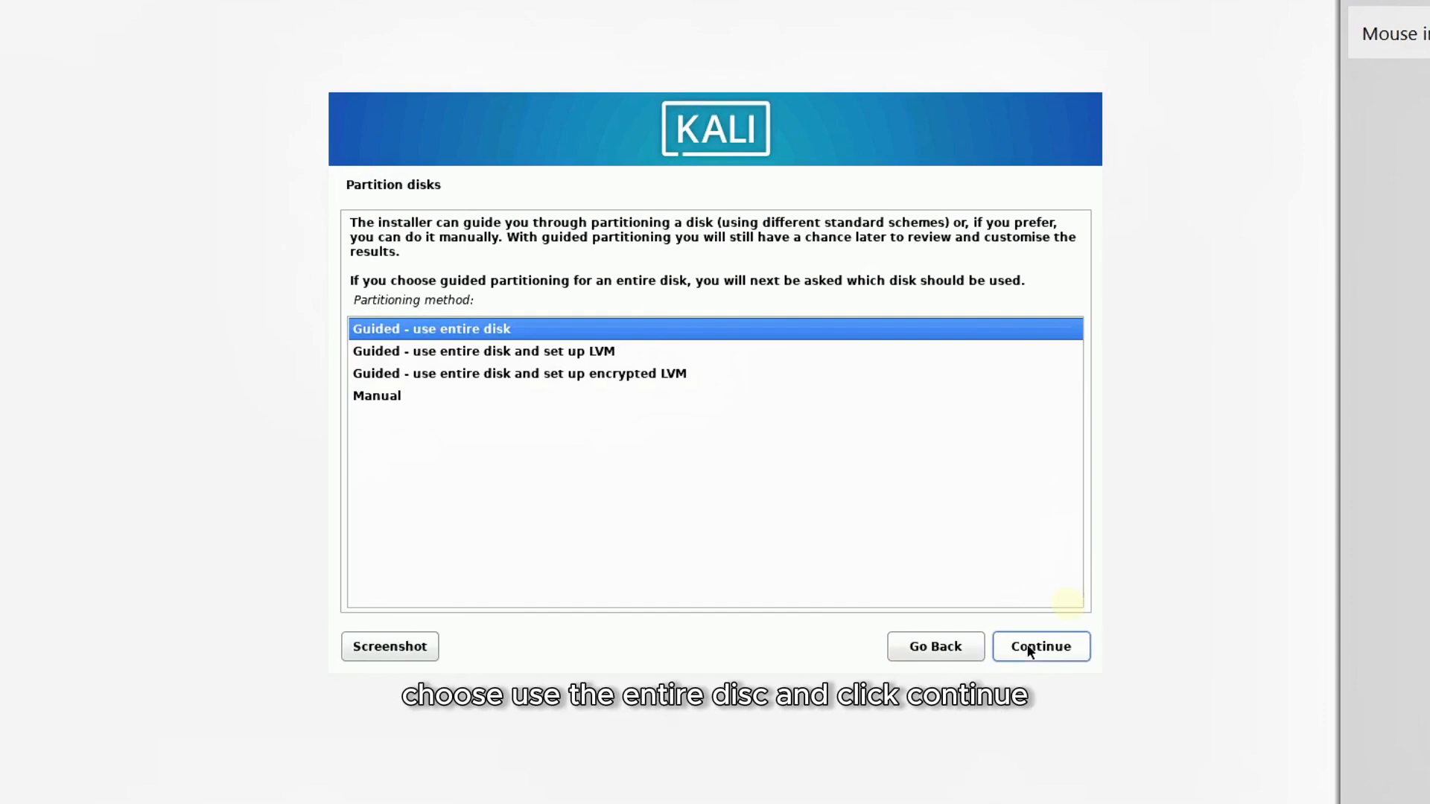
click(1041, 654)
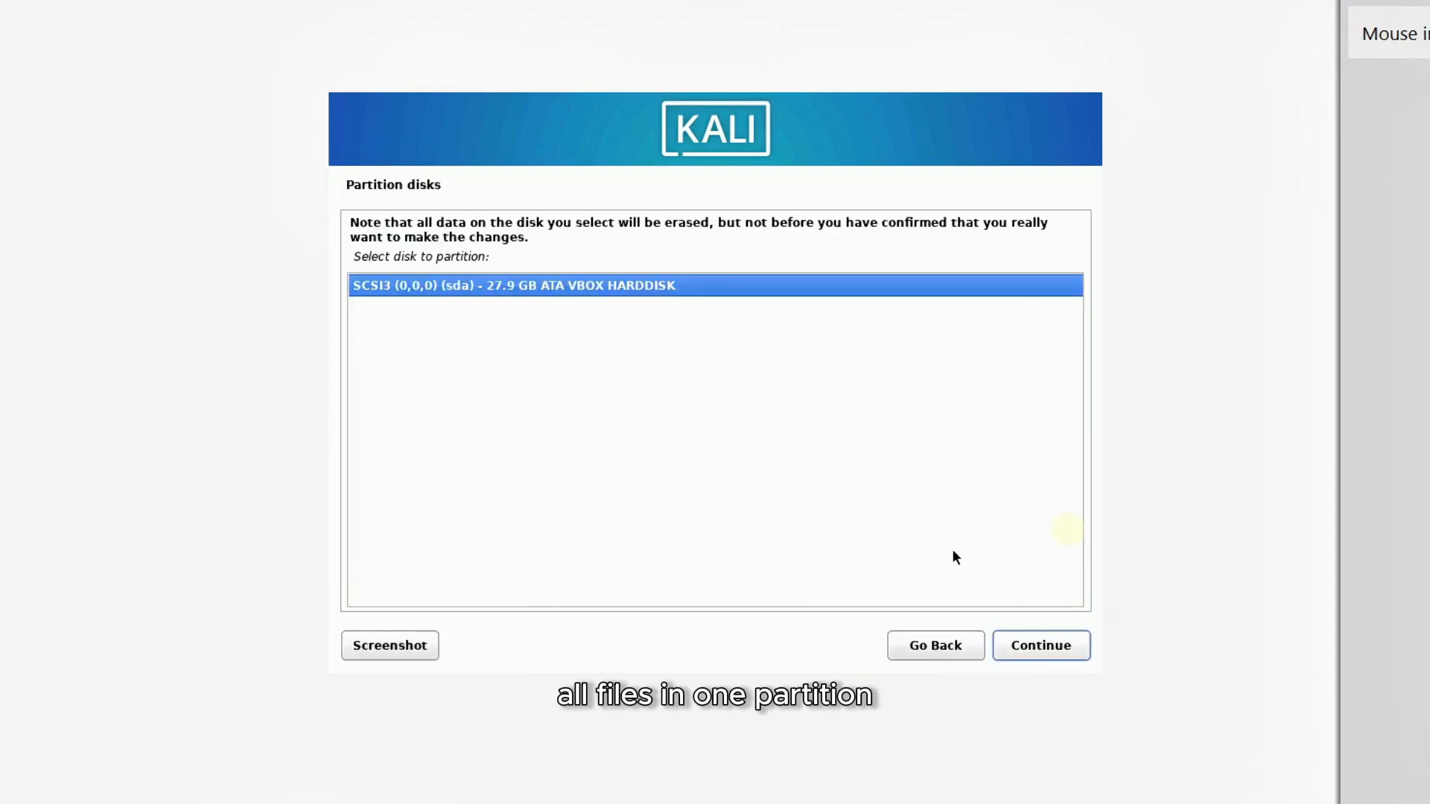
Partition the 27.9 GB VBOX hard disk with all files in one partition and write the changes to disk.
click(1024, 650)
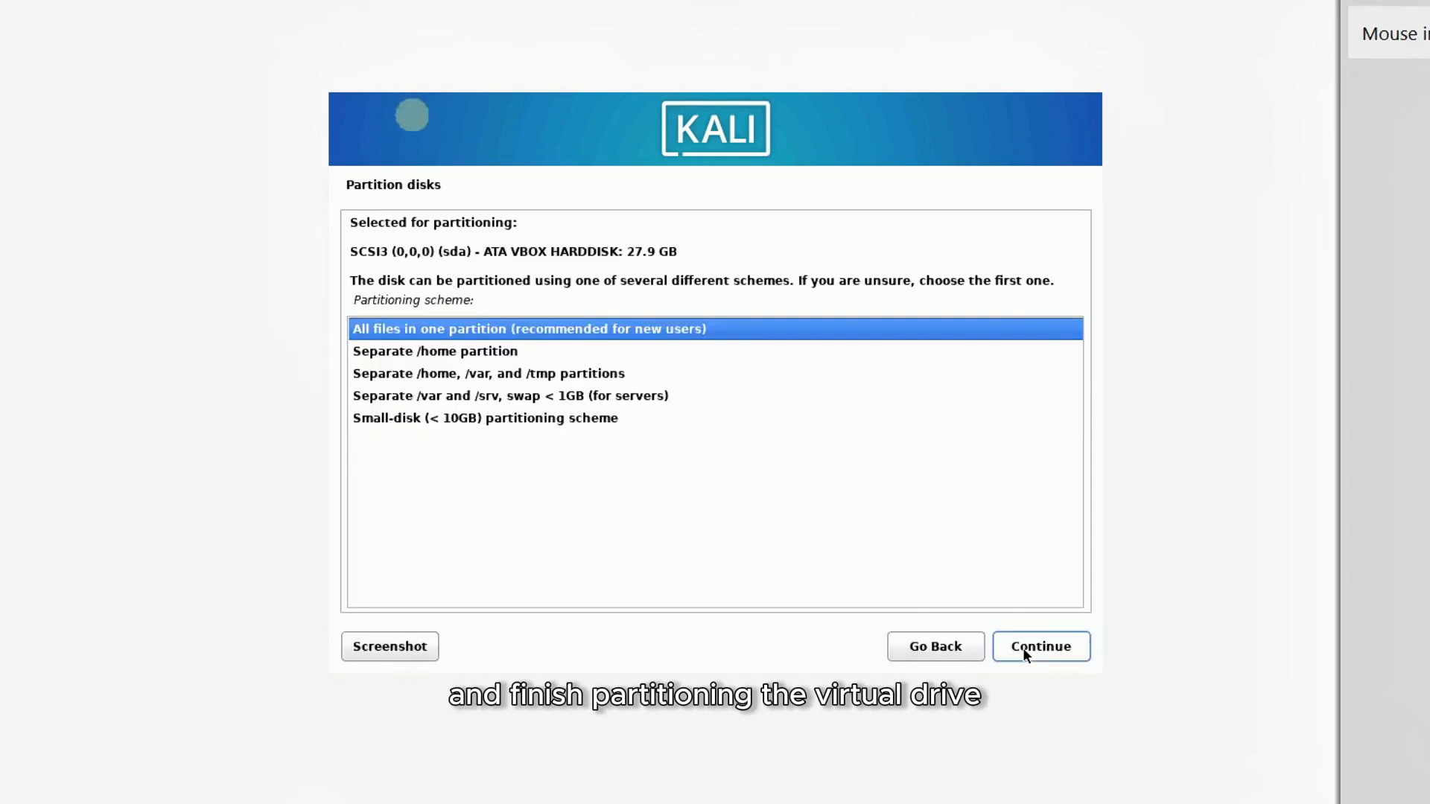
click(1024, 651)
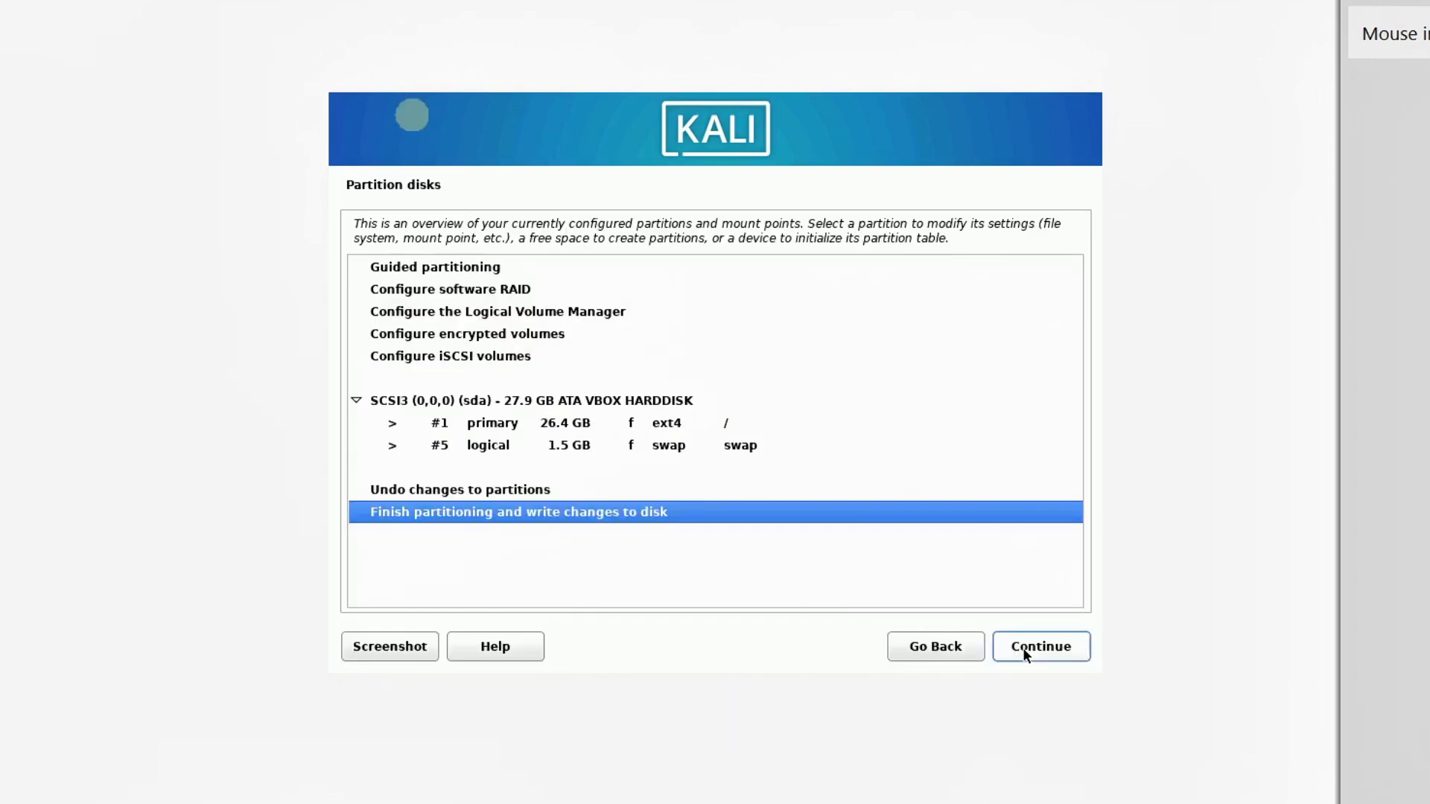
click(1023, 649)
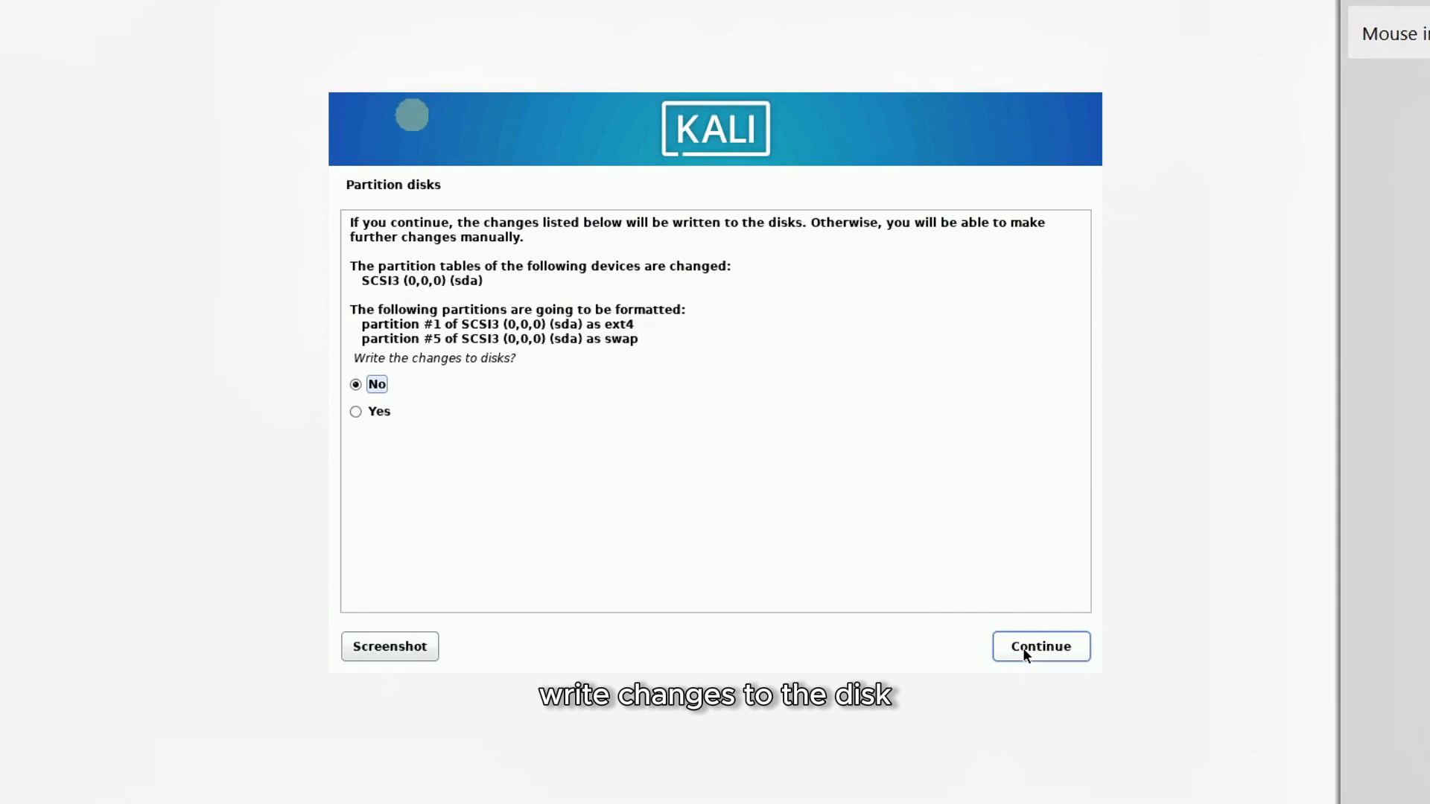
click(371, 408)
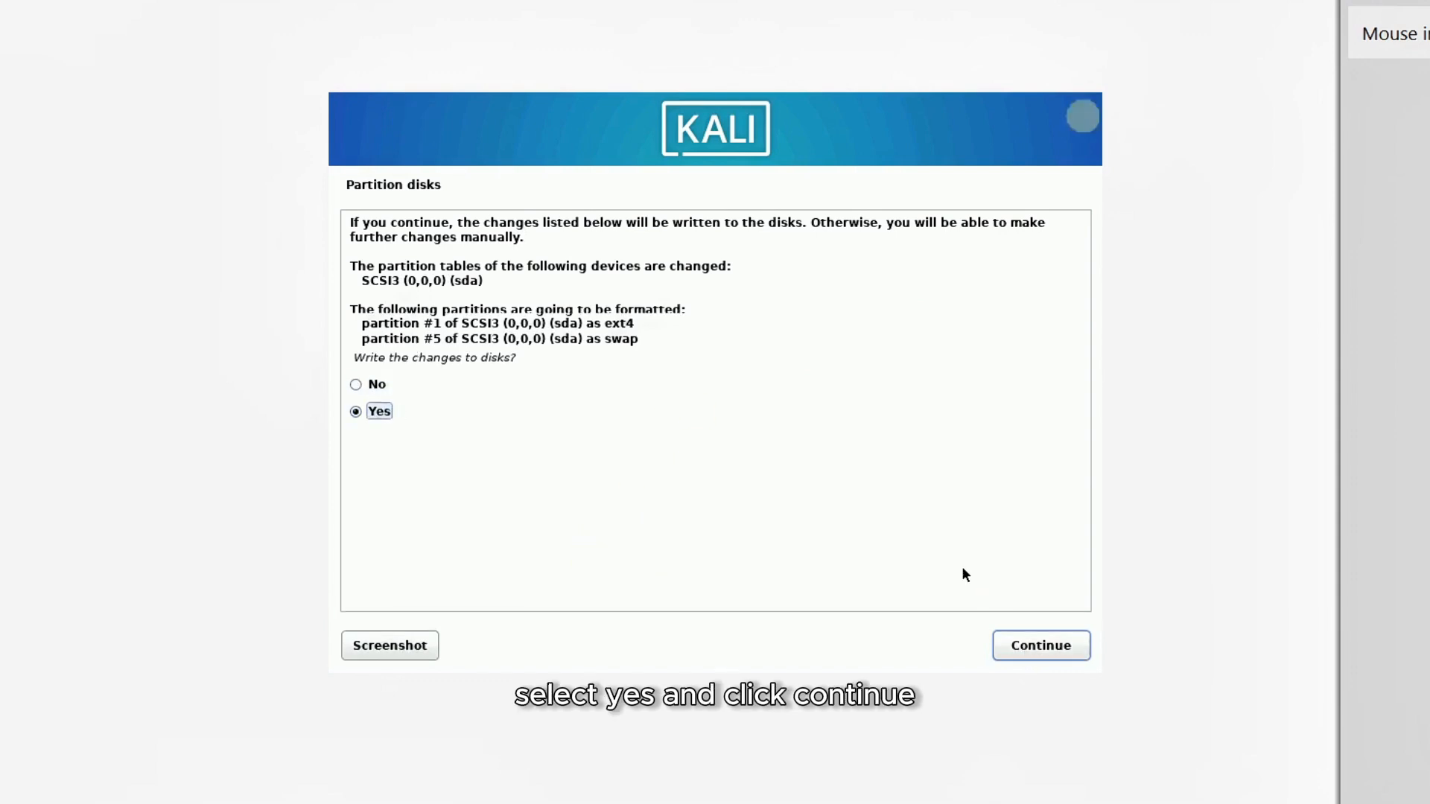
click(1026, 646)
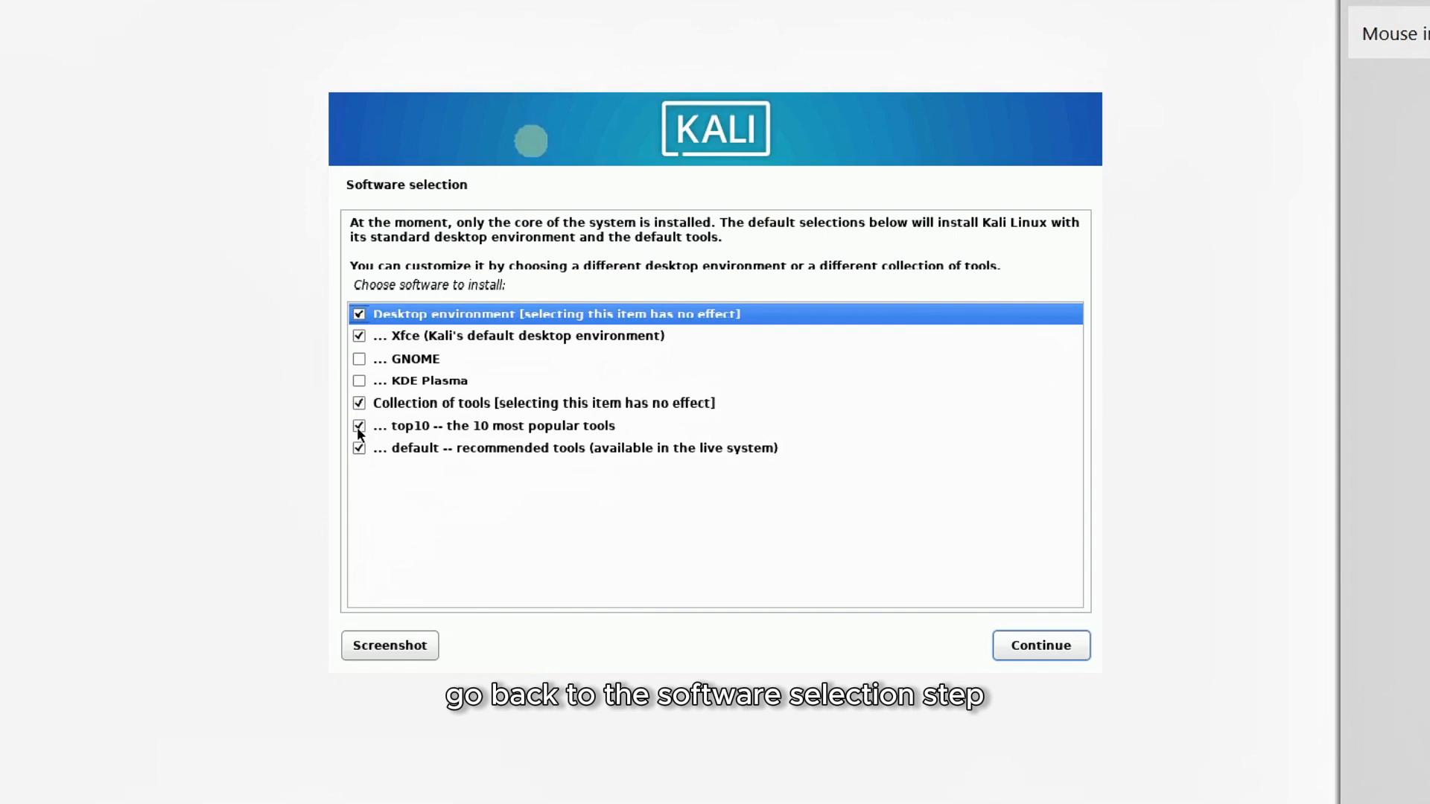
click(357, 426)
click(358, 446)
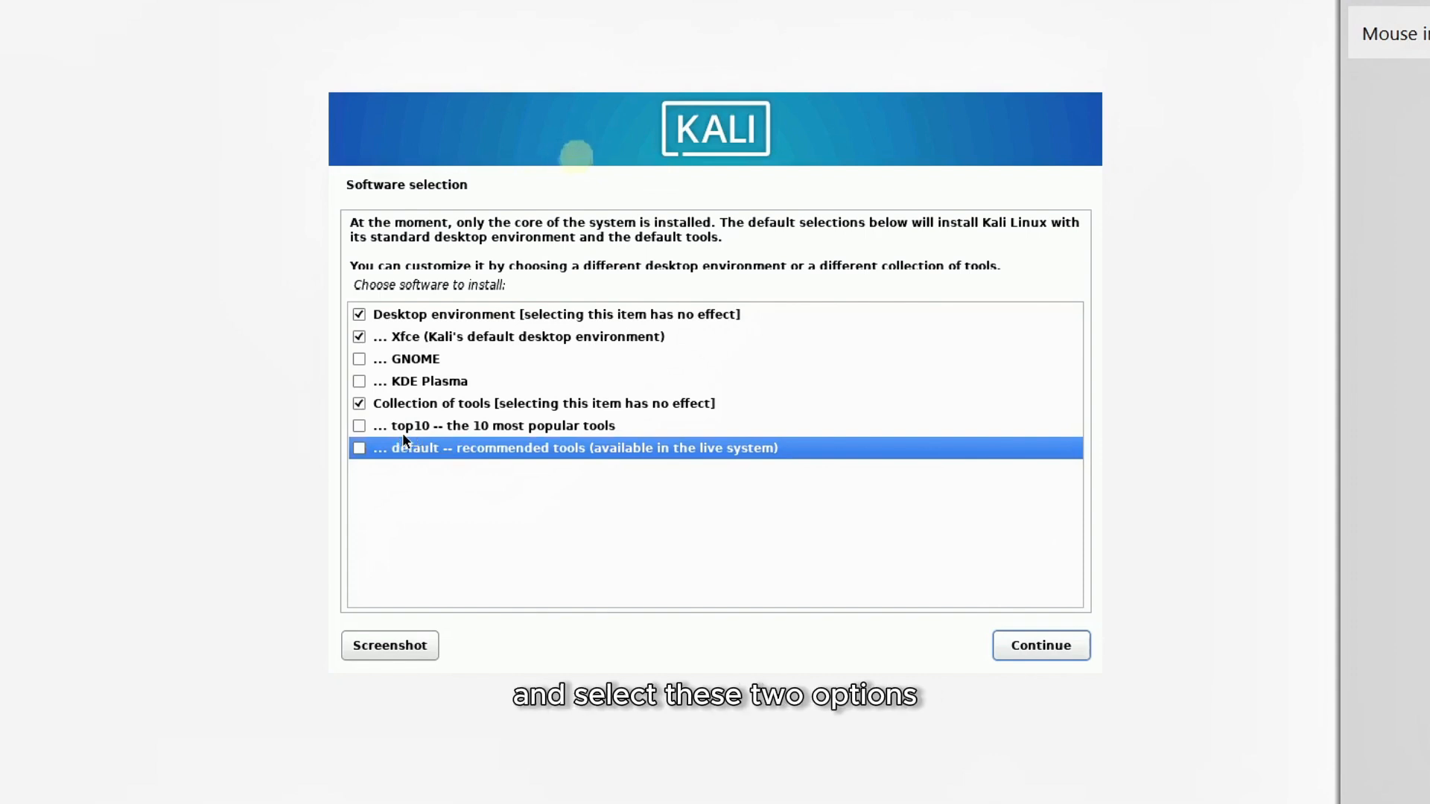
click(371, 427)
click(363, 447)
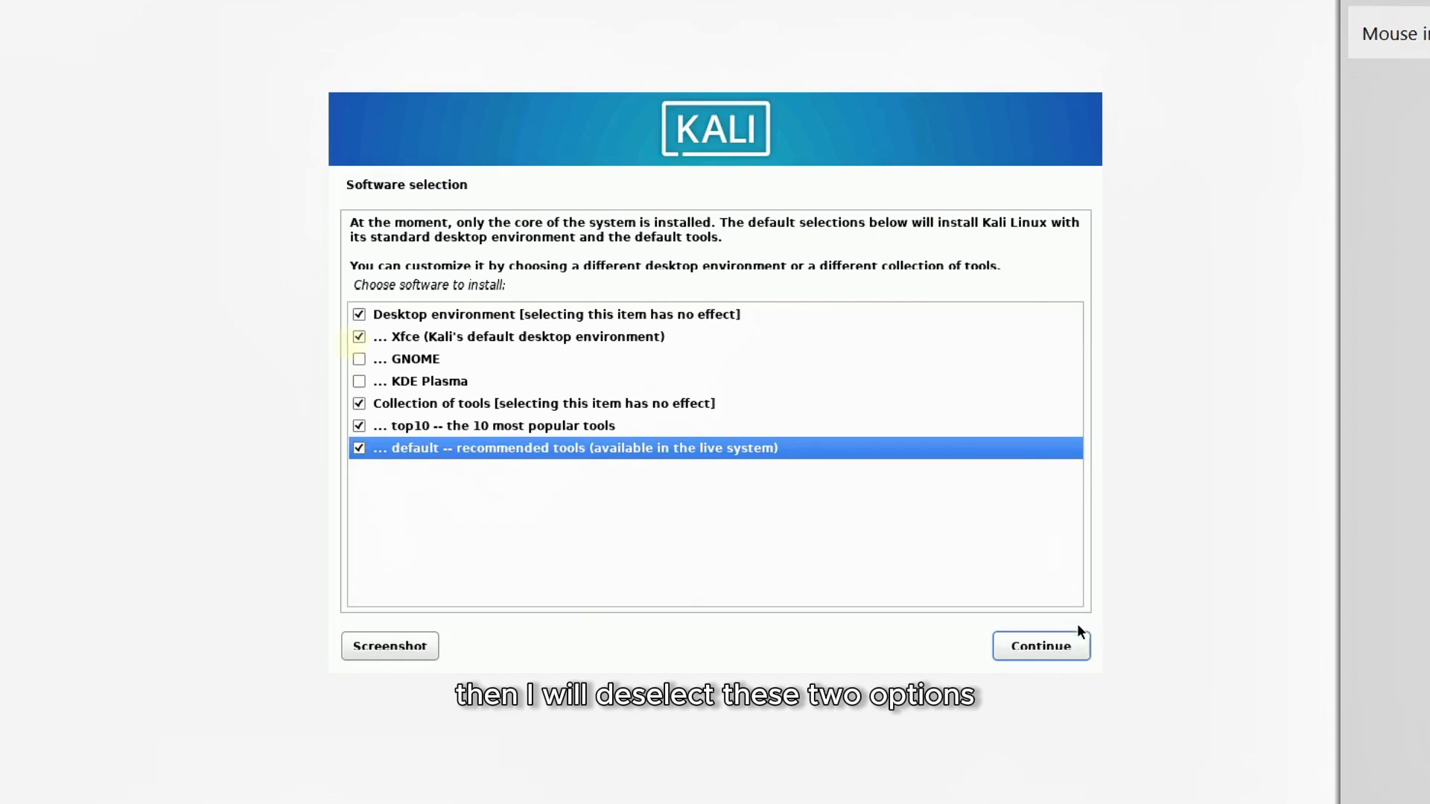
Install the software selection with Xfce, top10 and default tools checked.
click(1056, 648)
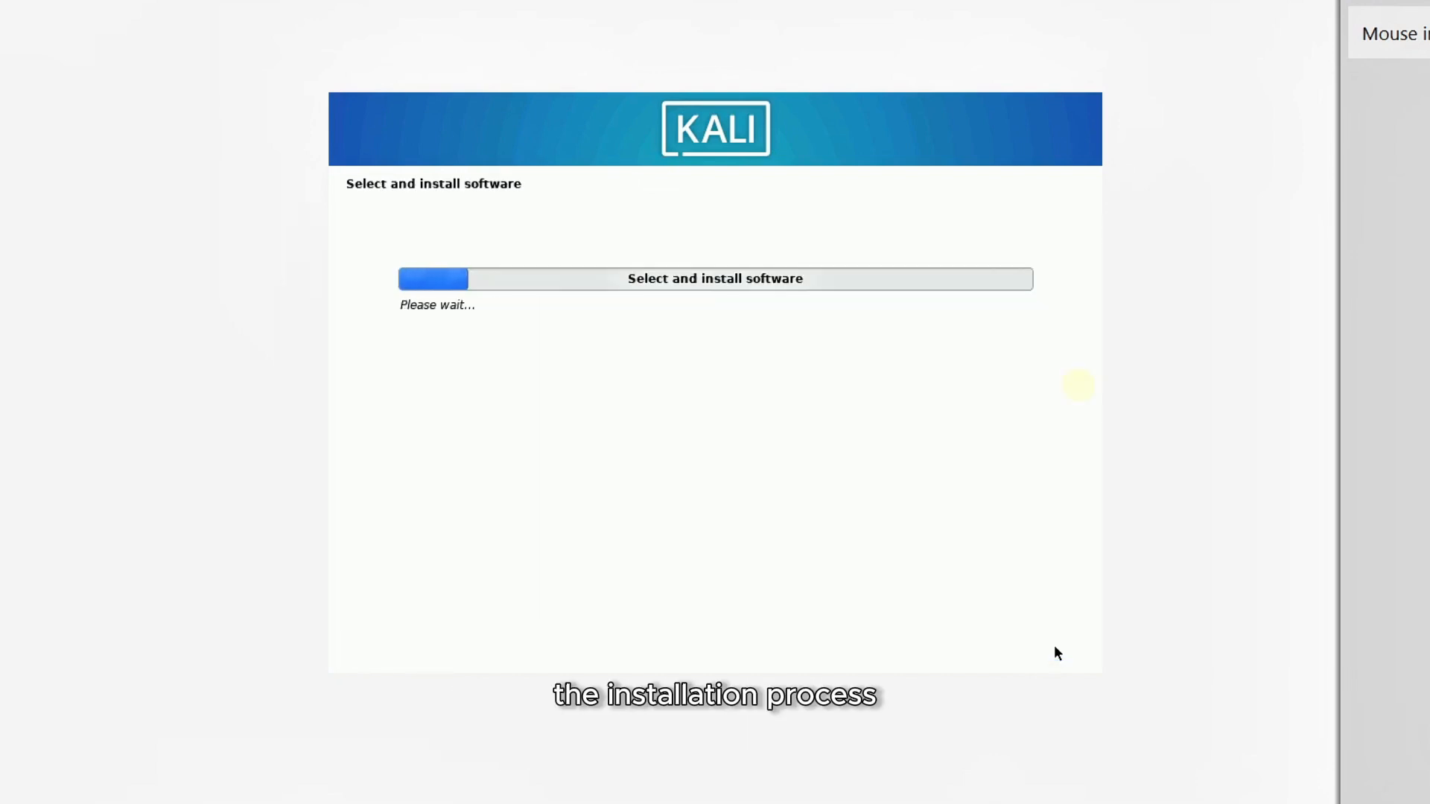